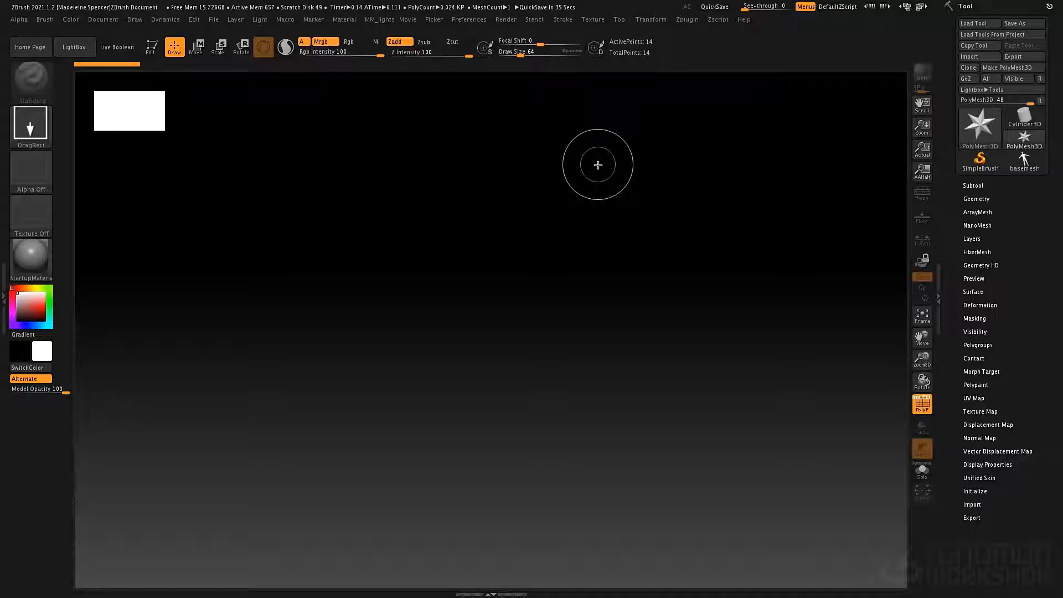
# Draw a PolyMesh3D star on the canvas, enter edit mode and frame it in a straight front view.
pyautogui.click(971, 131)
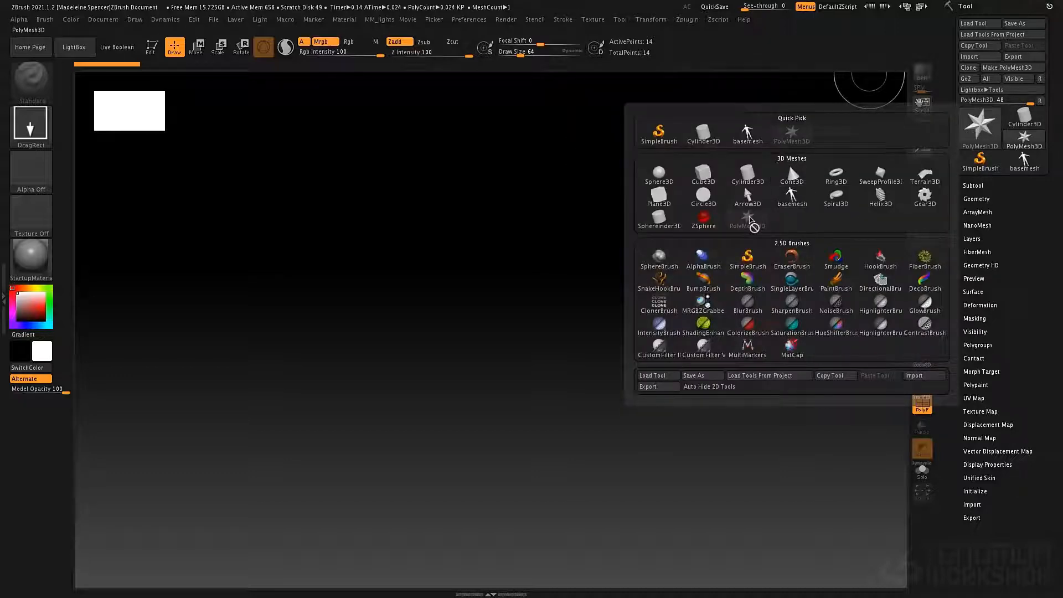
pyautogui.moveTo(749, 219)
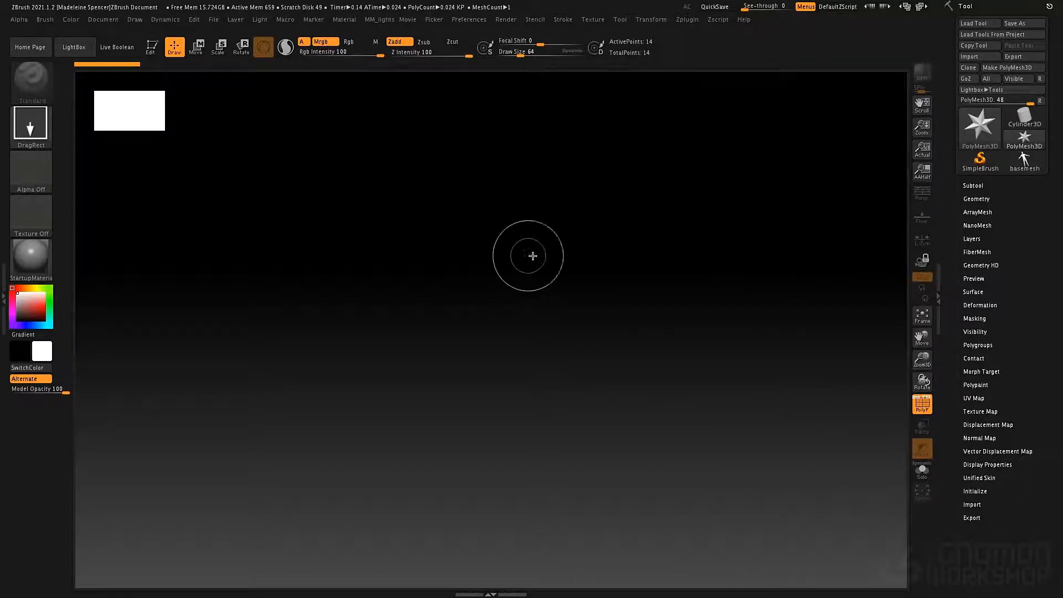
pyautogui.moveTo(533, 255); pyautogui.dragTo(565, 335)
pyautogui.press('t')
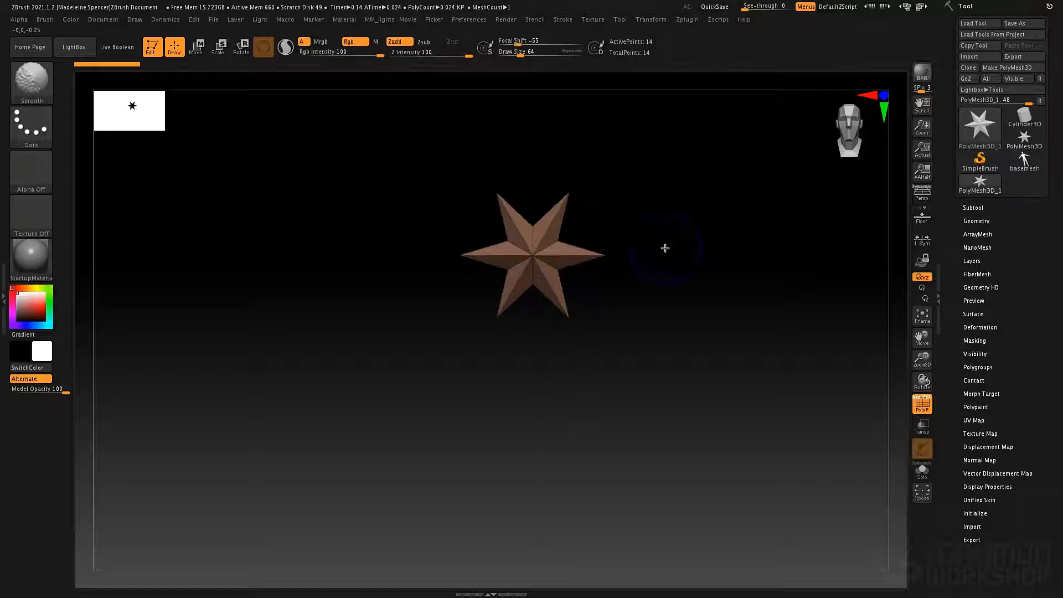
pyautogui.press('f')
pyautogui.moveTo(733, 228); pyautogui.dragTo(569, 397)
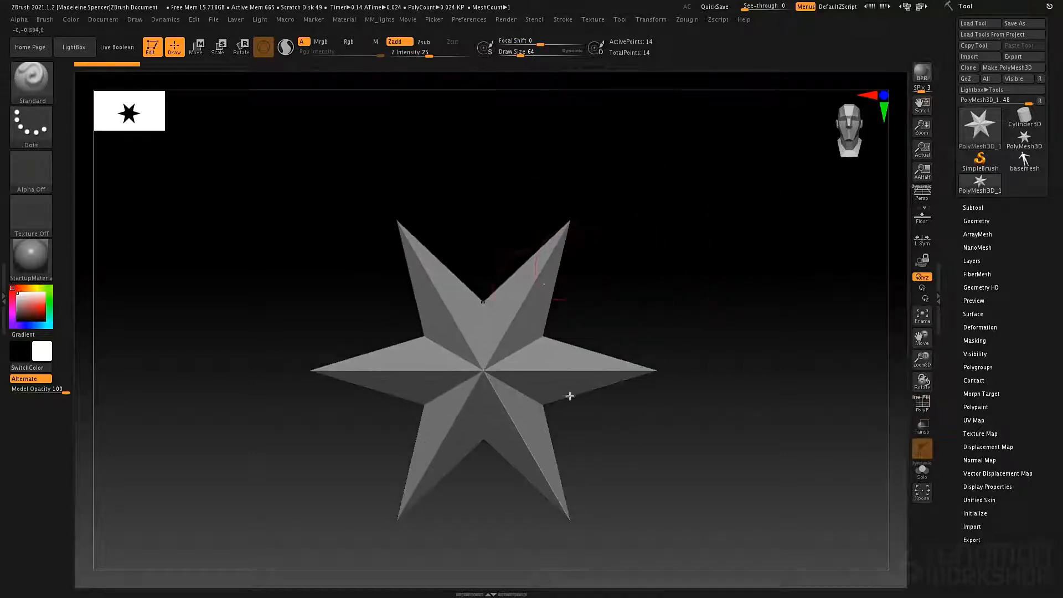
pyautogui.keyDown('shift'); pyautogui.moveTo(653, 285); pyautogui.dragTo(658, 209); pyautogui.keyUp('shift')
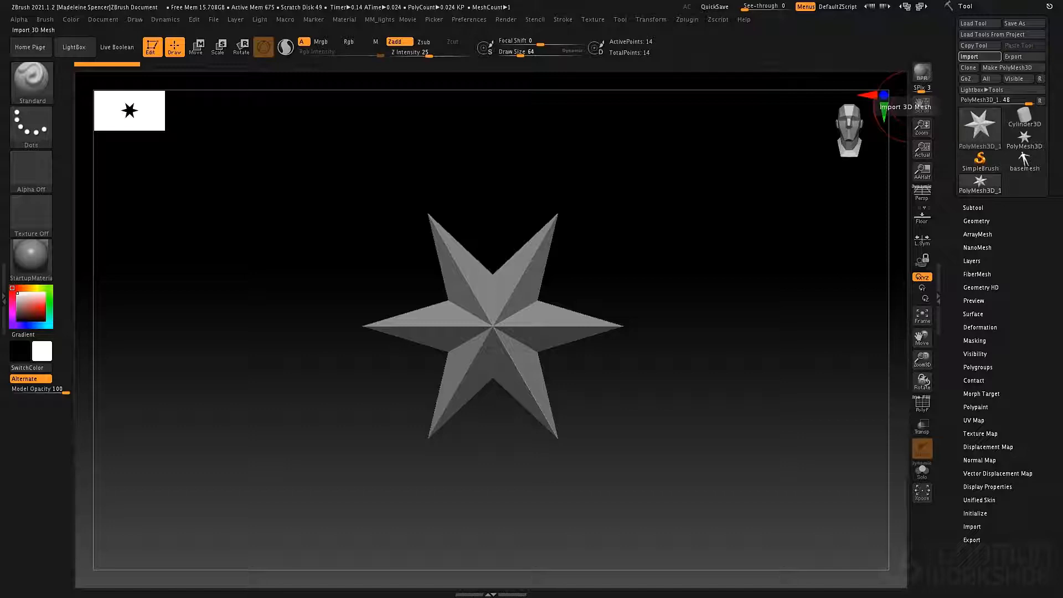
# Import the basemesh human figure in place of the star and frame its upper body.
pyautogui.press('f')
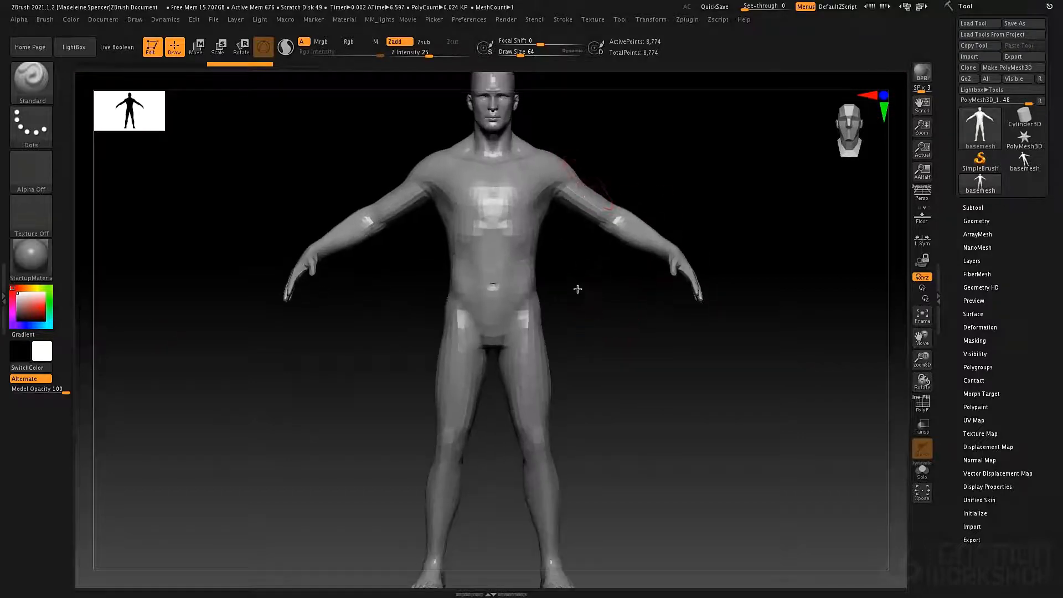
pyautogui.scroll(6, 578, 289)
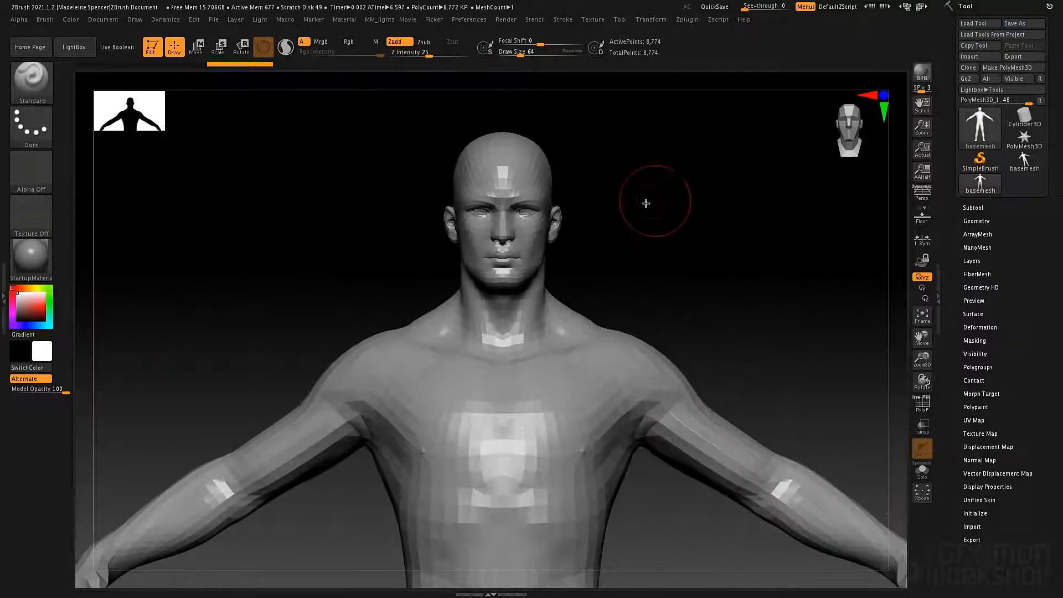
pyautogui.moveTo(372, 225)
pyautogui.mouseDown()
pyautogui.moveTo(416, 225)
pyautogui.moveTo(341, 226)
pyautogui.moveTo(371, 225)
pyautogui.mouseUp()
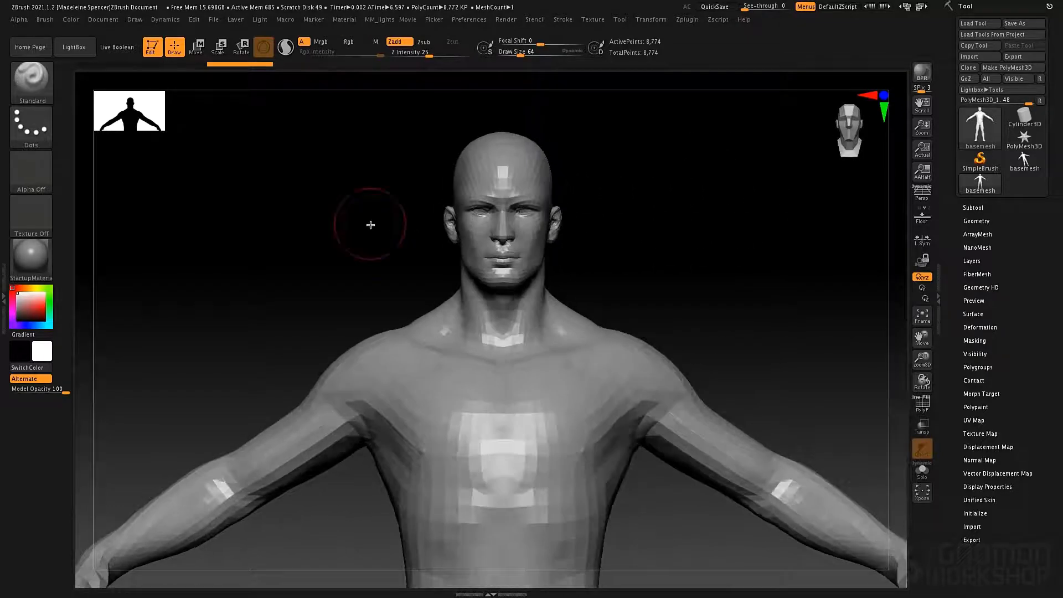
# Try to reconstruct the basemesh's lower subdivision levels and turn on its polyframe display.
pyautogui.click(977, 220)
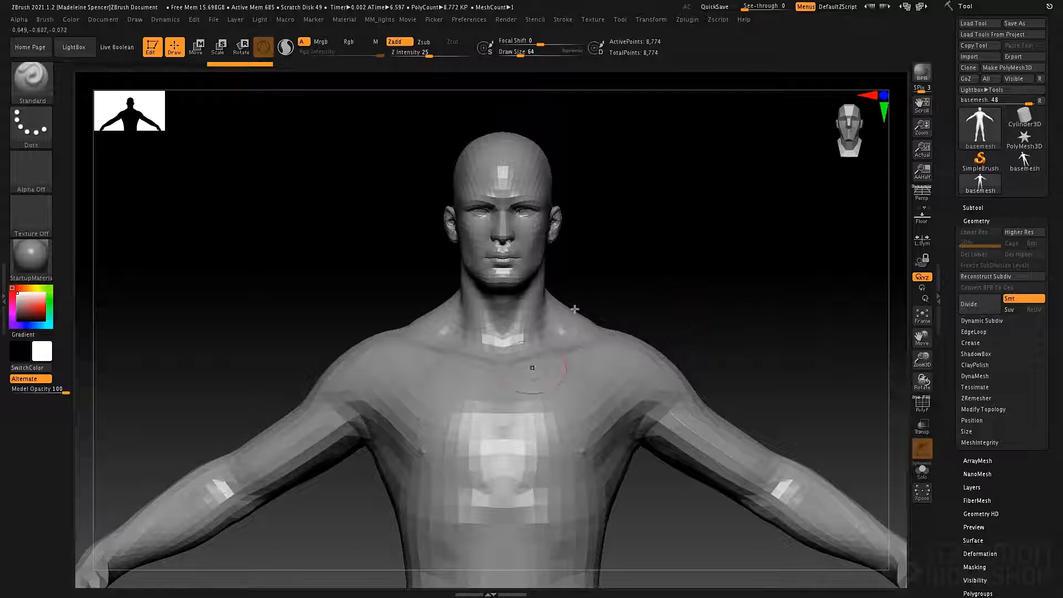
pyautogui.click(1013, 277)
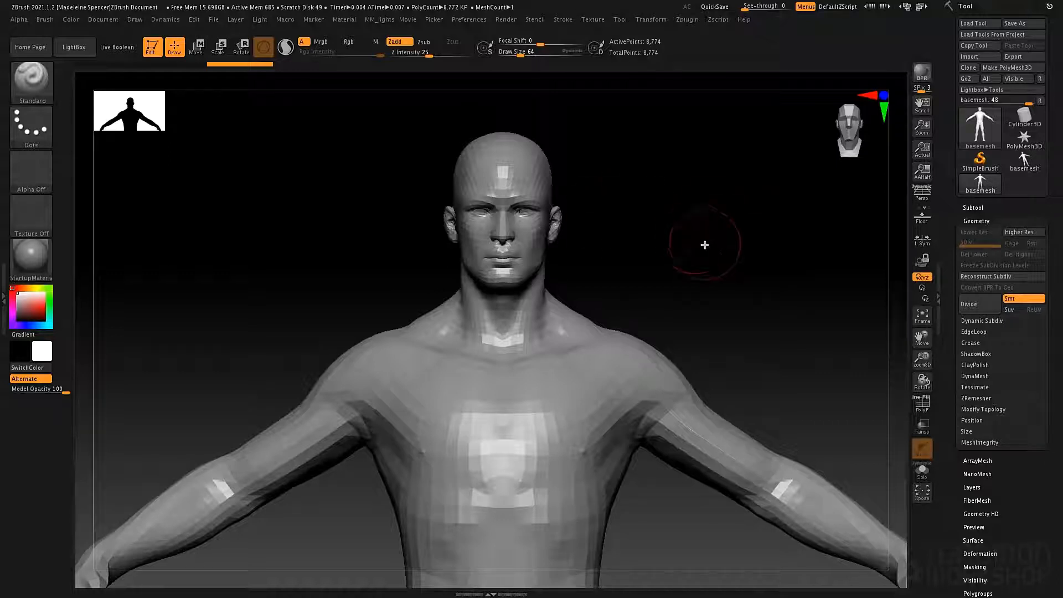
pyautogui.moveTo(679, 232)
pyautogui.keyDown('alt'); pyautogui.mouseDown()
pyautogui.moveTo(642, 193)
pyautogui.moveTo(673, 224)
pyautogui.mouseUp(); pyautogui.keyUp('alt')
pyautogui.hotkey('shift', 'f')
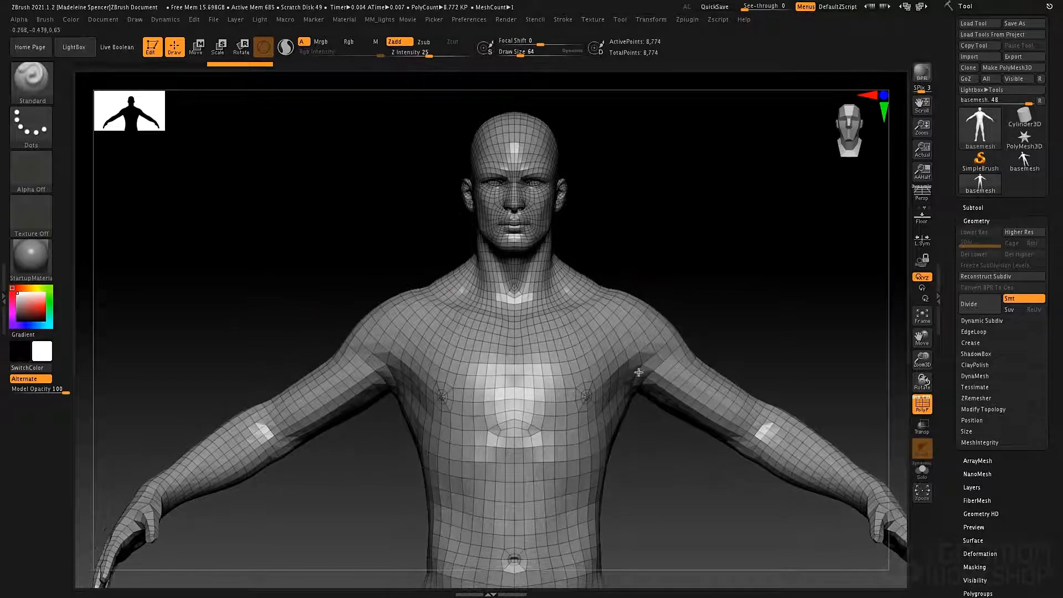
# Examine the basemesh's wireframe topology on the full figure and the head, and check its subtool list.
pyautogui.keyDown('alt'); pyautogui.moveTo(636, 262); pyautogui.dragTo(589, 250); pyautogui.keyUp('alt')
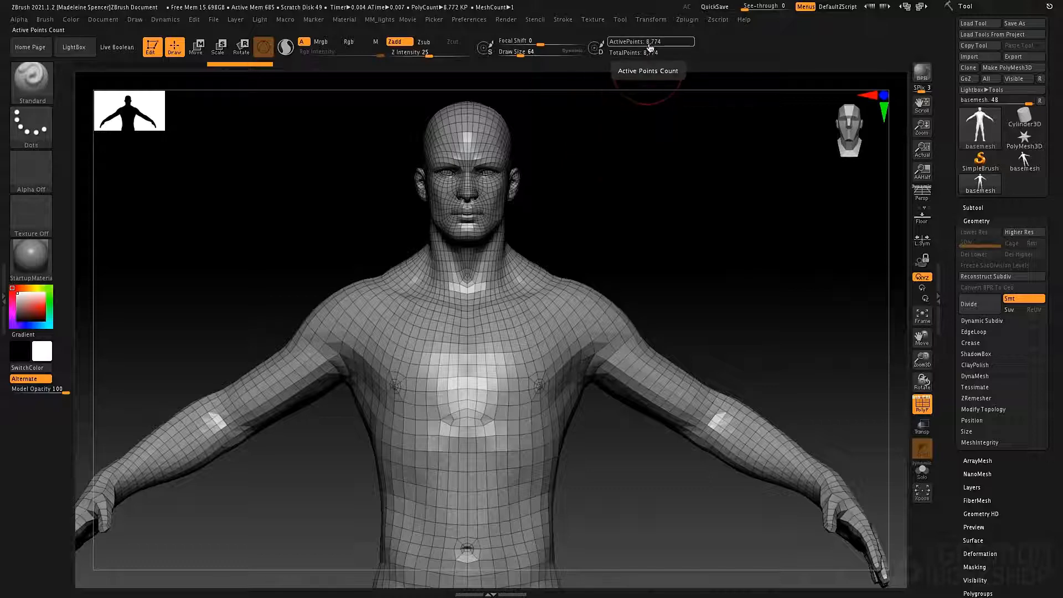
pyautogui.keyDown('alt'); pyautogui.moveTo(743, 285); pyautogui.dragTo(627, 213); pyautogui.keyUp('alt')
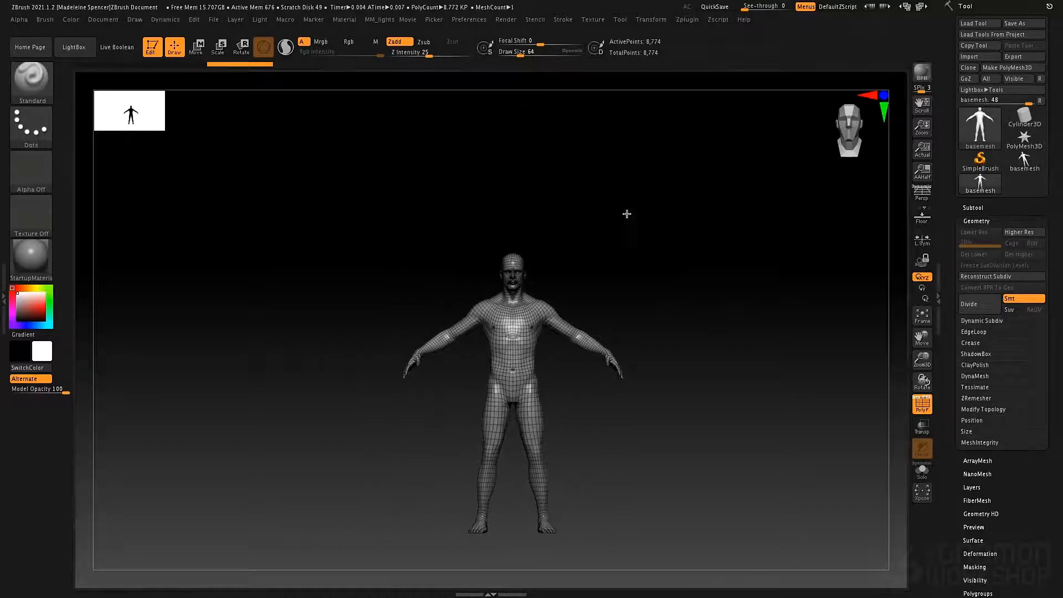
pyautogui.keyDown('alt'); pyautogui.moveTo(611, 272); pyautogui.dragTo(635, 218); pyautogui.keyUp('alt')
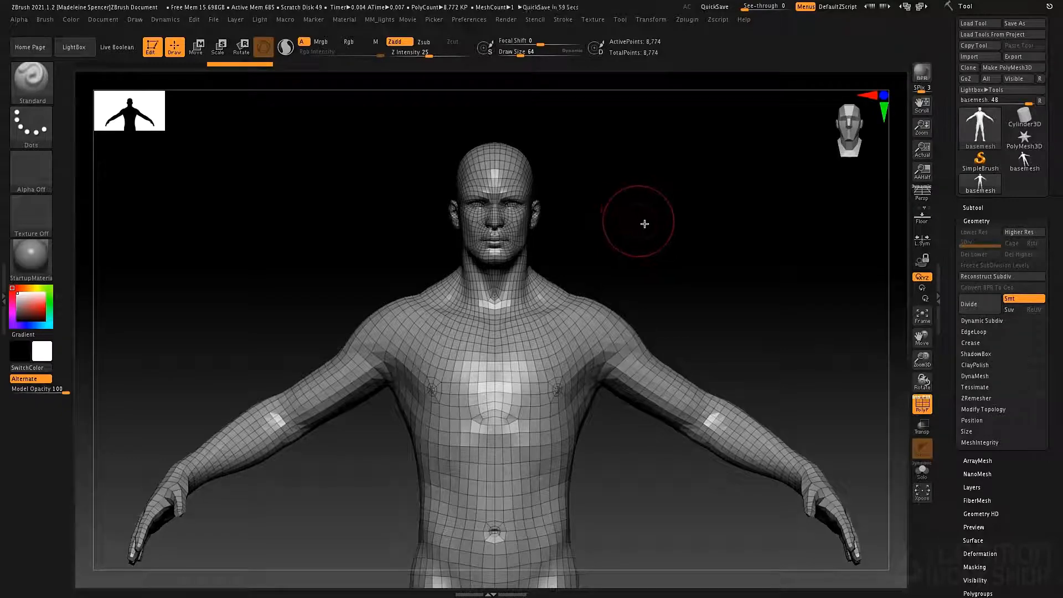
pyautogui.keyDown('alt'); pyautogui.moveTo(646, 199); pyautogui.dragTo(664, 260); pyautogui.keyUp('alt')
pyautogui.keyDown('alt'); pyautogui.moveTo(611, 203); pyautogui.dragTo(739, 247); pyautogui.keyUp('alt')
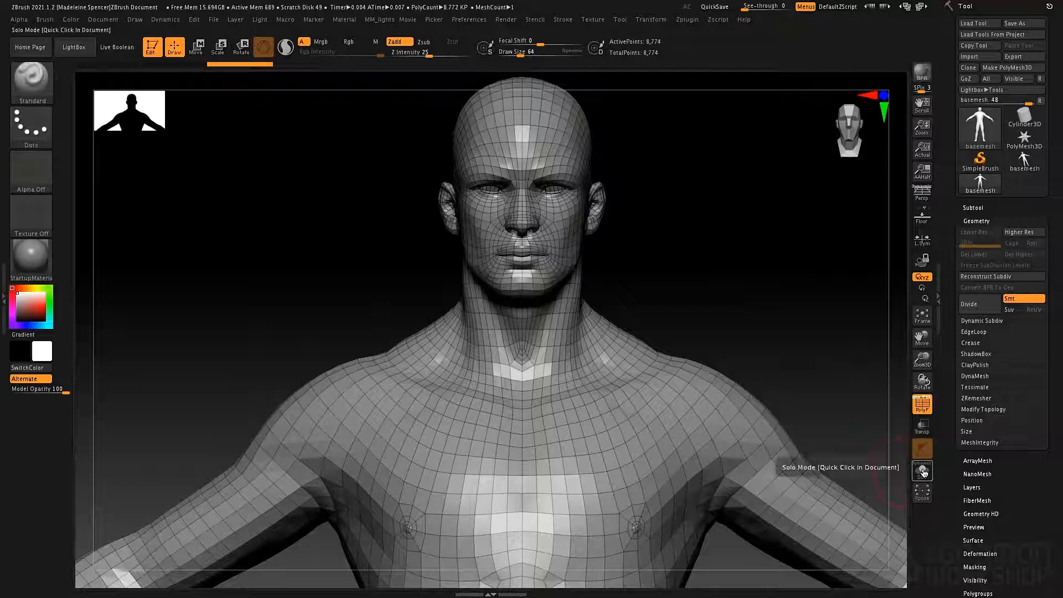
pyautogui.keyDown('alt'); pyautogui.moveTo(732, 288); pyautogui.dragTo(691, 324); pyautogui.keyUp('alt')
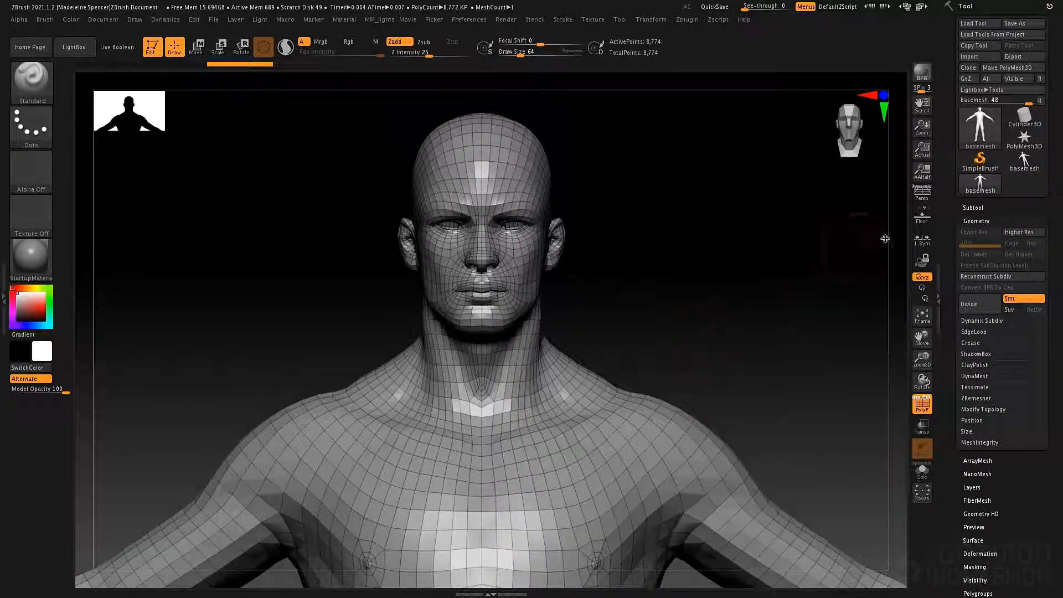
pyautogui.click(973, 208)
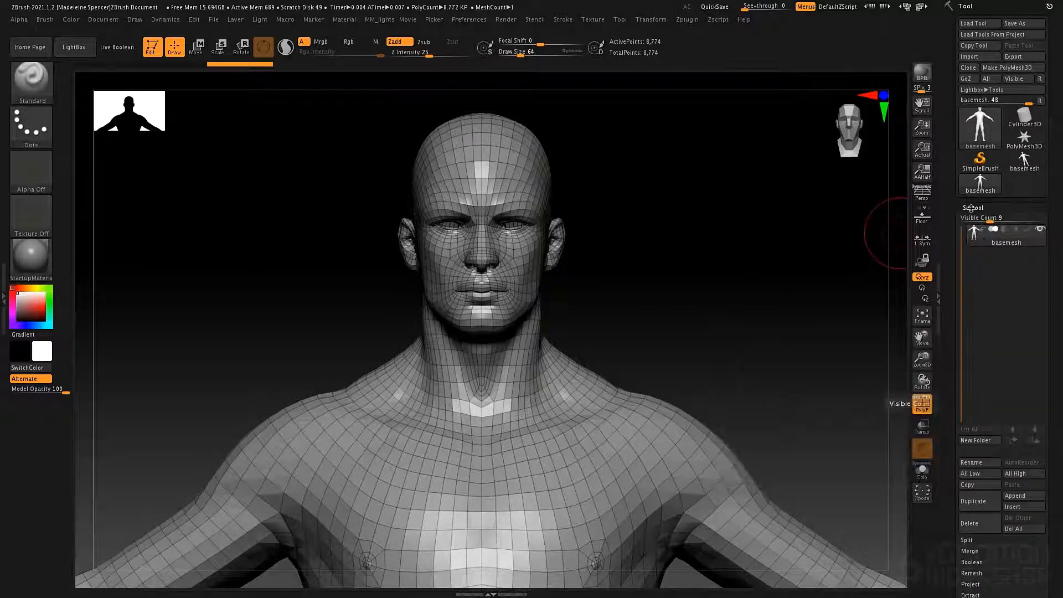
pyautogui.click(971, 207)
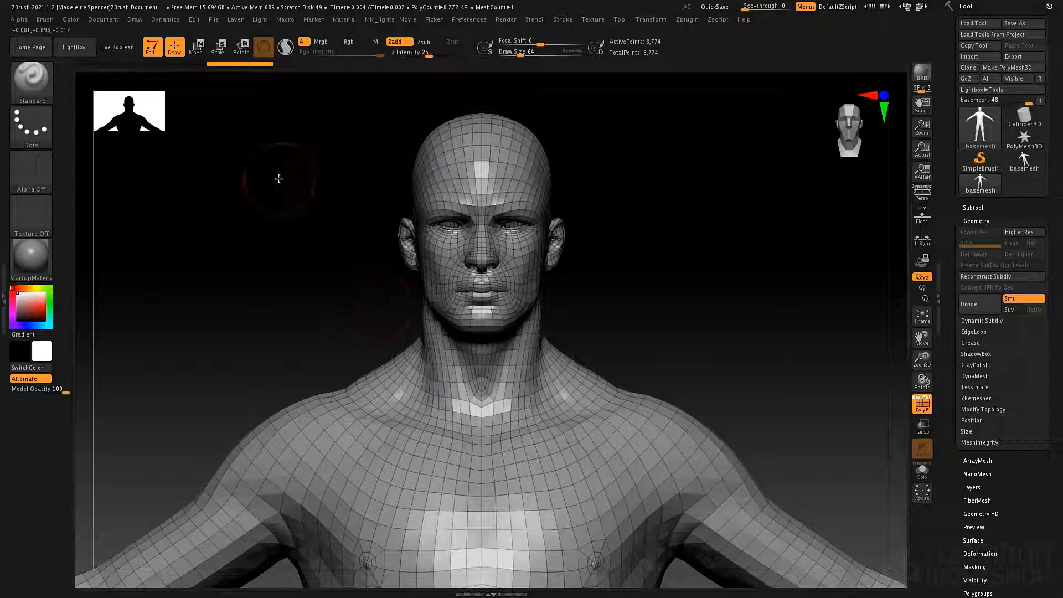
# Isolate the head and neck, assign the visible faces their own polygroup with GroupVisible, and unhide the rest of the body.
pyautogui.moveTo(284, 98)
pyautogui.keyDown('ctrl'); pyautogui.keyDown('shift'); pyautogui.mouseDown()
pyautogui.moveTo(679, 425)
pyautogui.moveTo(665, 422)
pyautogui.mouseUp(); pyautogui.keyUp('shift'); pyautogui.keyUp('ctrl')
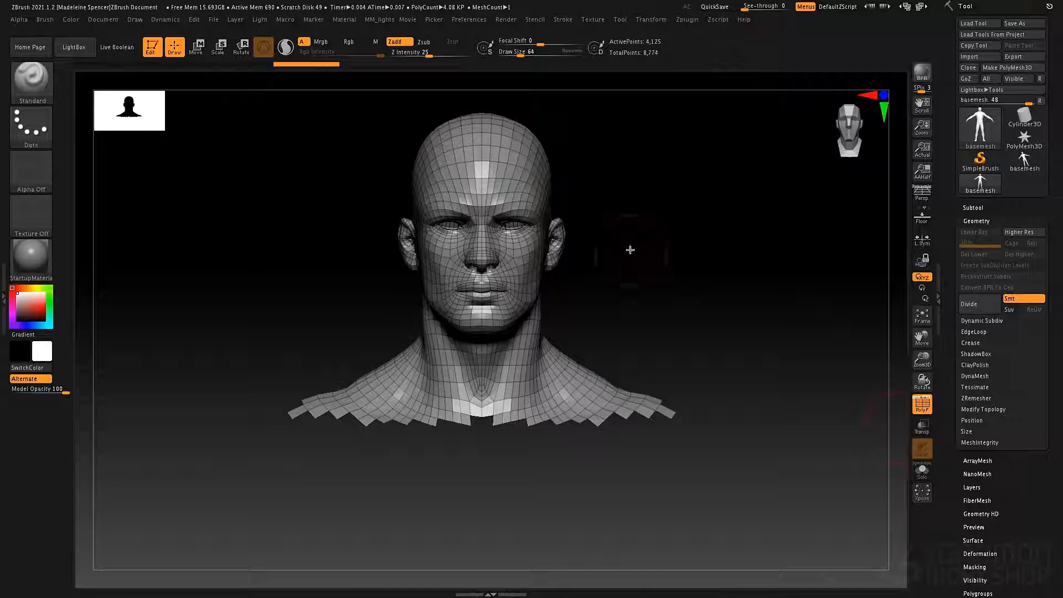
pyautogui.keyDown('ctrl'); pyautogui.keyDown('shift'); pyautogui.click(630, 250); pyautogui.keyUp('shift'); pyautogui.keyUp('ctrl')
pyautogui.keyDown('ctrl'); pyautogui.keyDown('shift'); pyautogui.moveTo(282, 96); pyautogui.dragTo(679, 400); pyautogui.keyUp('shift'); pyautogui.keyUp('ctrl')
pyautogui.scroll(-10, 1019, 443)
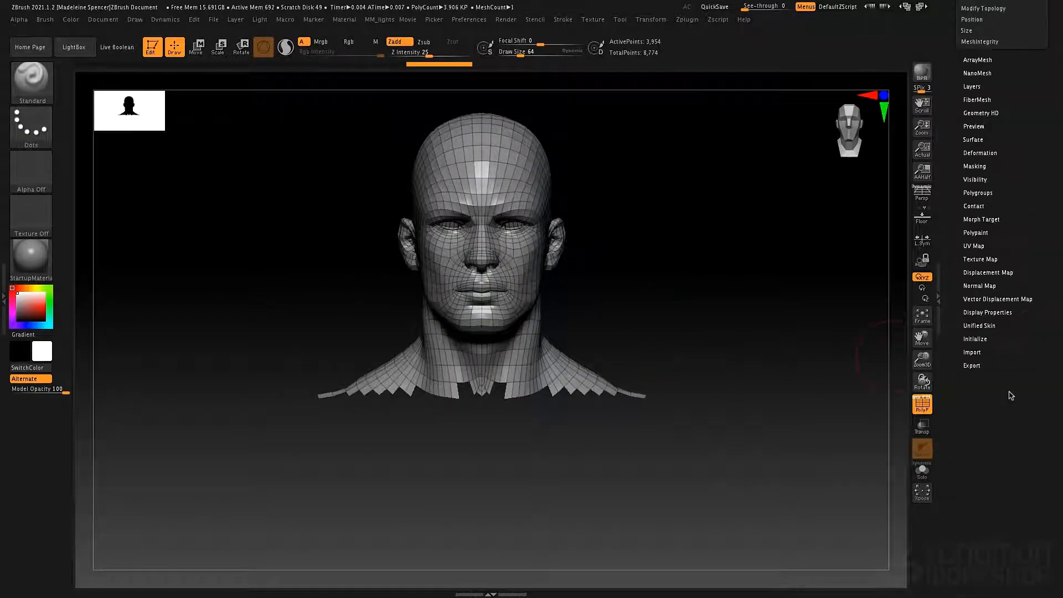
pyautogui.click(976, 193)
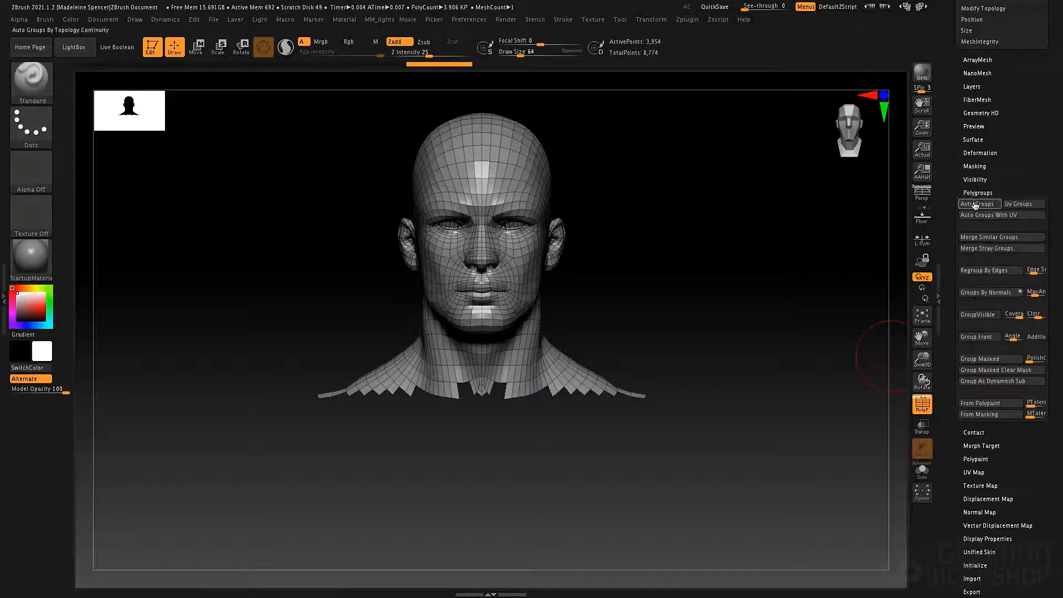
pyautogui.click(979, 314)
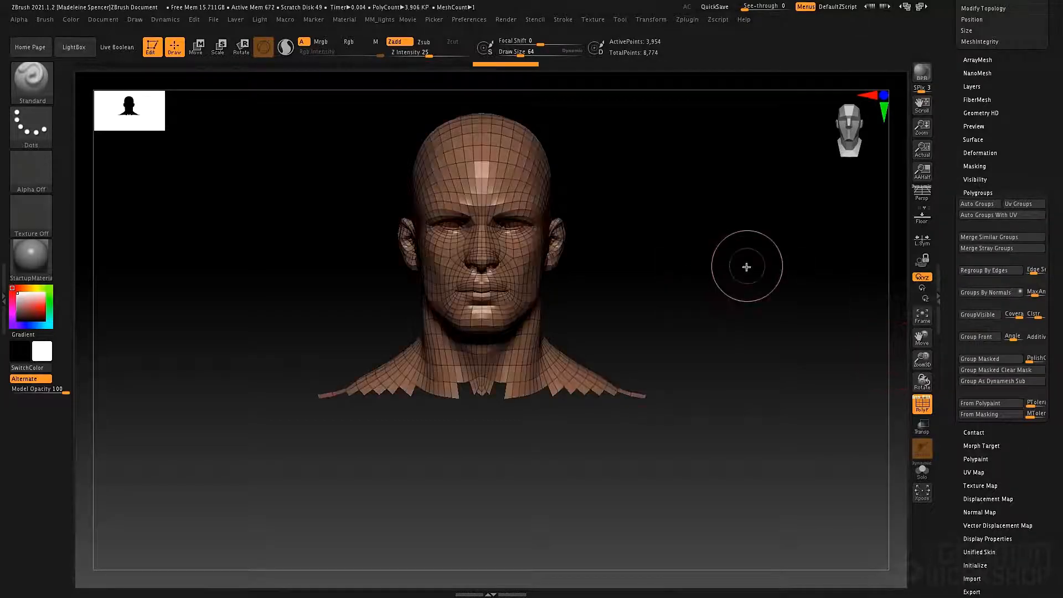
pyautogui.keyDown('ctrl'); pyautogui.keyDown('shift'); pyautogui.click(749, 269); pyautogui.keyUp('shift'); pyautogui.keyUp('ctrl')
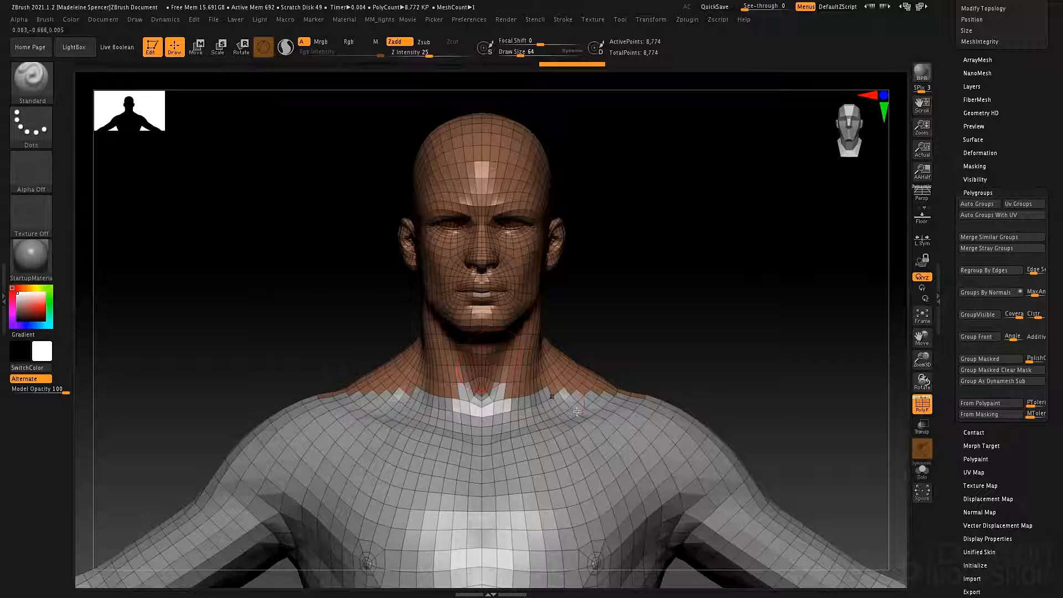
# Isolate the body and head polygroups in turn, and regroup the whole unhidden mesh as a single polygroup.
pyautogui.keyDown('ctrl'); pyautogui.keyDown('shift'); pyautogui.click(585, 427); pyautogui.keyUp('shift'); pyautogui.keyUp('ctrl')
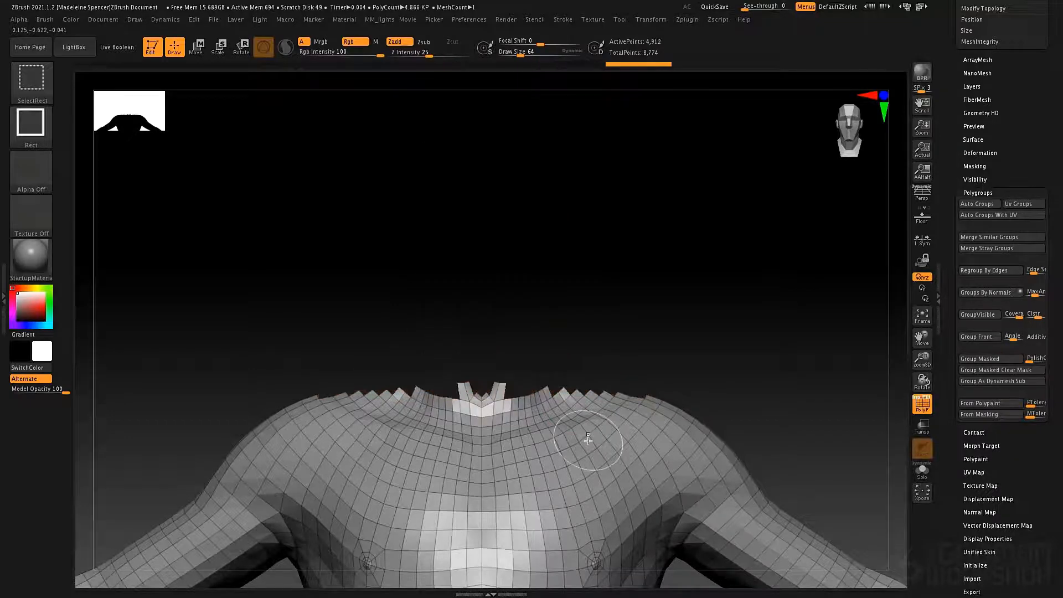
pyautogui.keyDown('ctrl'); pyautogui.keyDown('shift'); pyautogui.click(592, 437); pyautogui.keyUp('shift'); pyautogui.keyUp('ctrl')
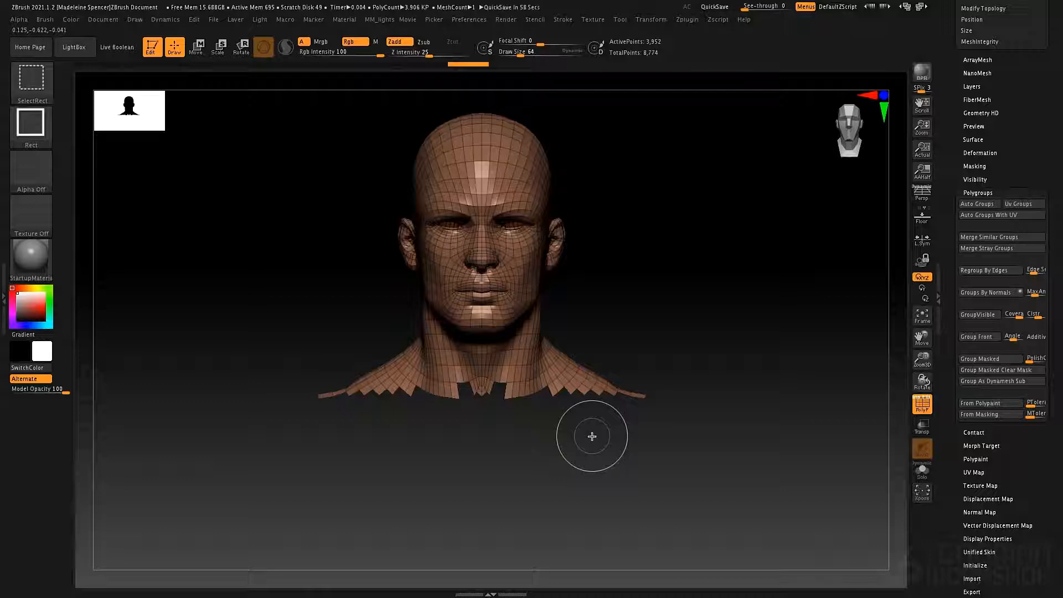
pyautogui.keyDown('ctrl'); pyautogui.keyDown('shift'); pyautogui.click(796, 286); pyautogui.keyUp('shift'); pyautogui.keyUp('ctrl')
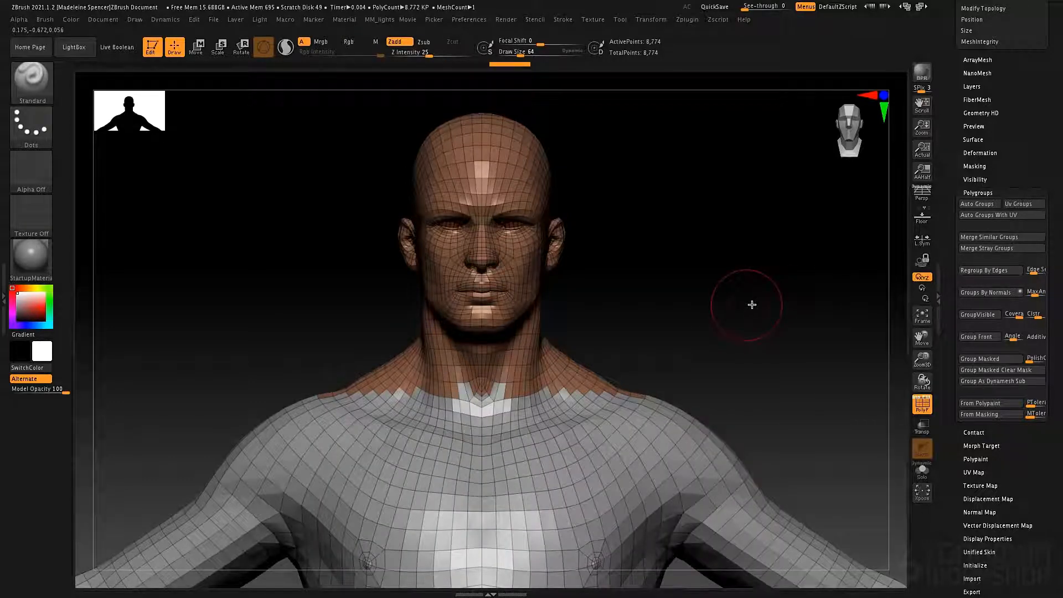
pyautogui.hotkey('ctrl', 'w')
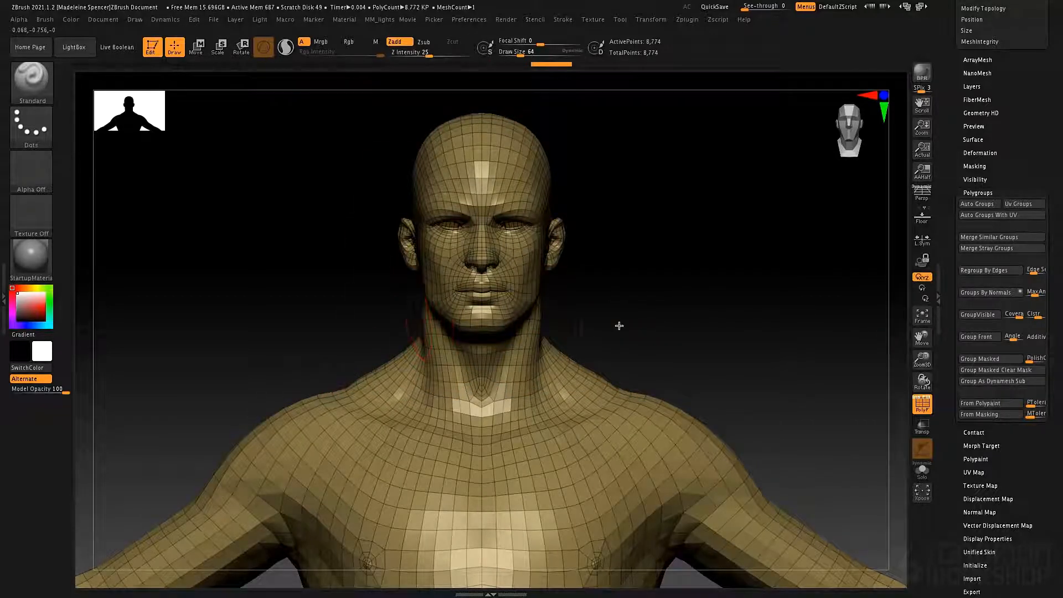
# Close in on the mouth, choose the Move brush and set its draw size to 93.
pyautogui.keyDown('alt'); pyautogui.moveTo(627, 368); pyautogui.dragTo(514, 251); pyautogui.keyUp('alt')
pyautogui.keyDown('alt'); pyautogui.moveTo(694, 409); pyautogui.dragTo(675, 319); pyautogui.keyUp('alt')
pyautogui.keyDown('alt'); pyautogui.moveTo(470, 264); pyautogui.dragTo(486, 327); pyautogui.keyUp('alt')
pyautogui.keyDown('alt'); pyautogui.moveTo(407, 164); pyautogui.dragTo(492, 333); pyautogui.keyUp('alt')
pyautogui.moveTo(513, 396)
pyautogui.keyDown('alt'); pyautogui.mouseDown()
pyautogui.moveTo(502, 385)
pyautogui.moveTo(496, 401)
pyautogui.moveTo(500, 374)
pyautogui.moveTo(490, 403)
pyautogui.mouseUp(); pyautogui.keyUp('alt')
pyautogui.press('b')
pyautogui.press('m')
pyautogui.press('v')
pyautogui.press('space')
pyautogui.click(470, 364)
# Try nudging the upper lip upward with the Move brush and undo the stroke.
pyautogui.hotkey('ctrl', 'z')
pyautogui.keyDown('ctrl'); pyautogui.moveTo(491, 403); pyautogui.dragTo(503, 442, button='right'); pyautogui.keyUp('ctrl')
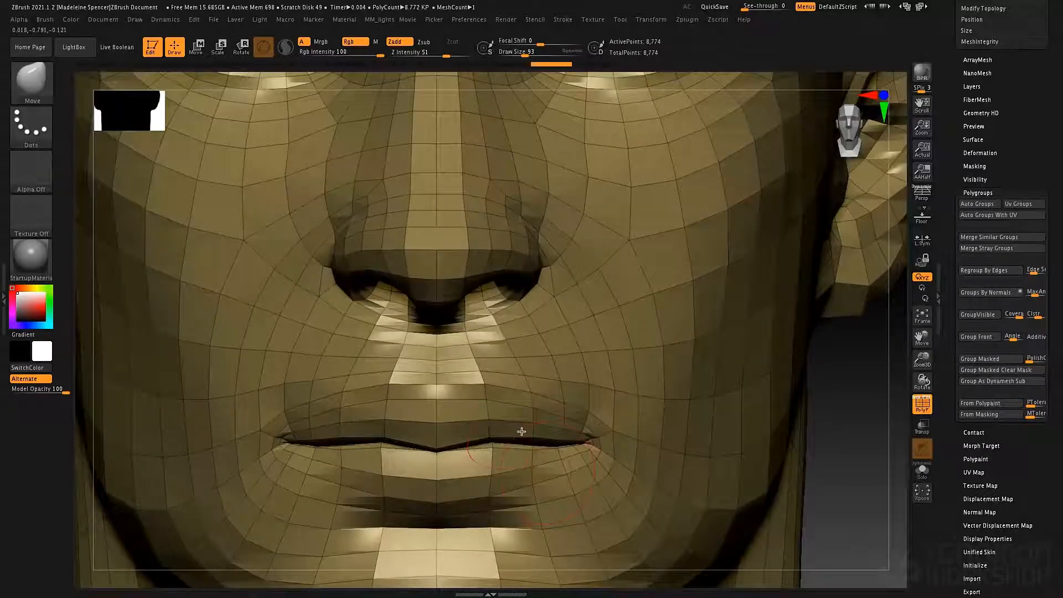
pyautogui.moveTo(522, 432); pyautogui.dragTo(522, 427)
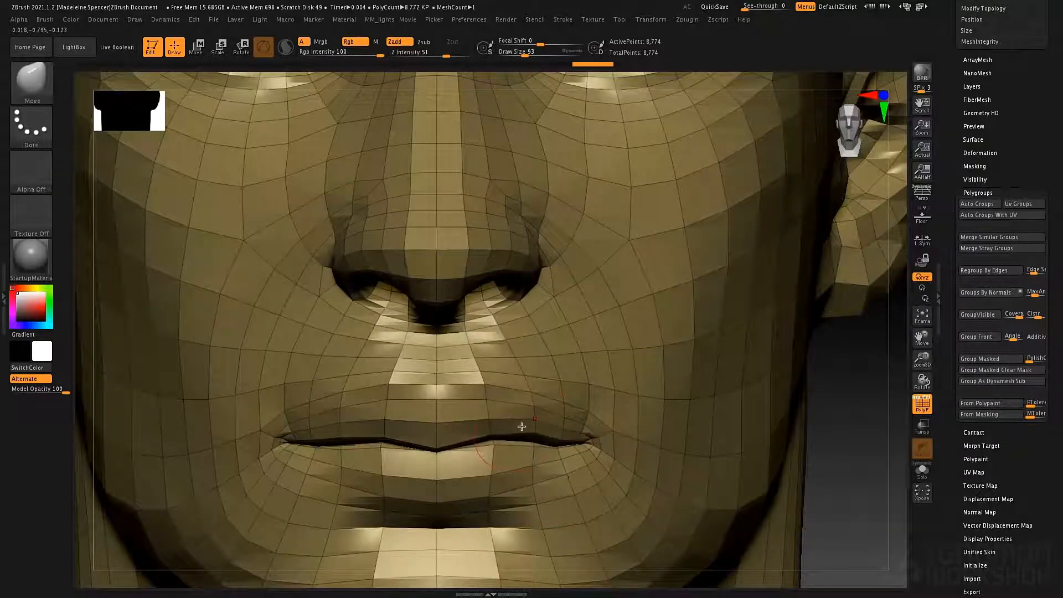
pyautogui.hotkey('ctrl', 'z')
# Switch to the Move Topological brush and set its draw size to 156.
pyautogui.press('b')
pyautogui.press('m')
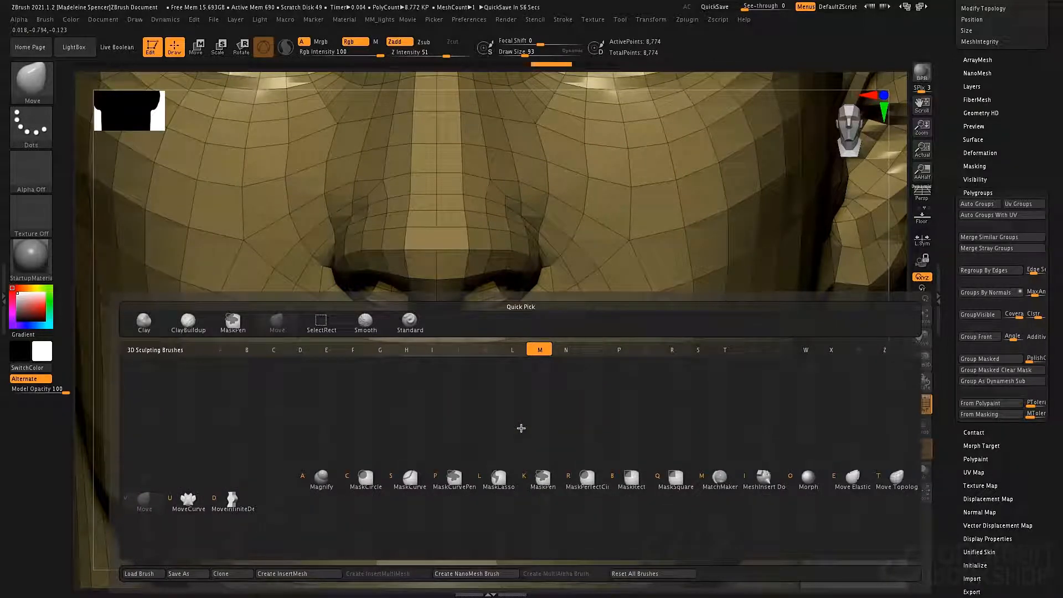
pyautogui.click(892, 480)
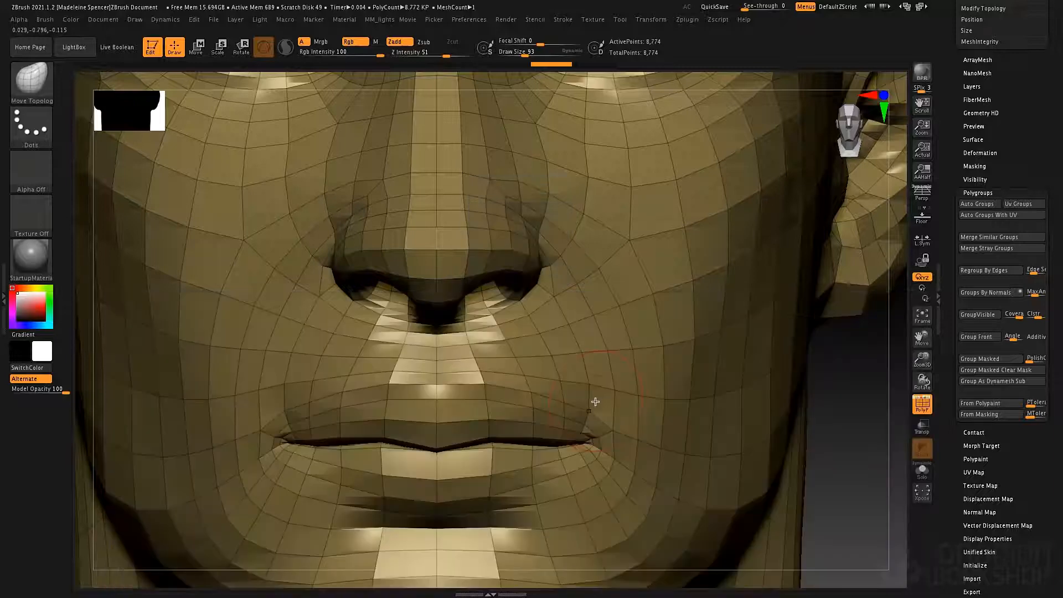
pyautogui.press('space')
pyautogui.moveTo(546, 398); pyautogui.dragTo(560, 431)
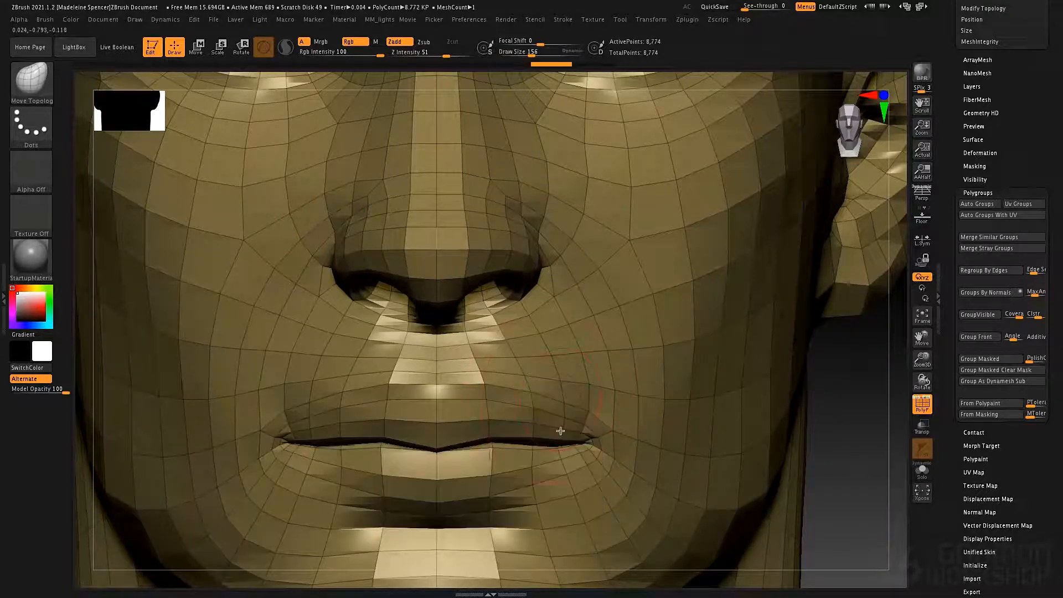
# Inspect the Move Topological brush's auto masking options, including Topological and its Range.
pyautogui.click(44, 20)
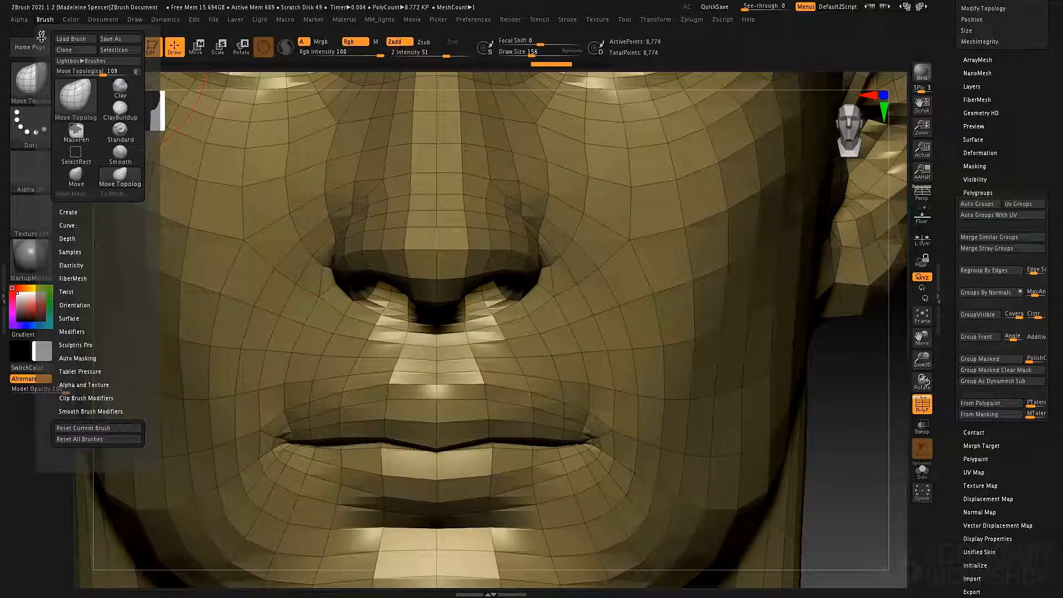
pyautogui.click(81, 359)
pyautogui.click(76, 467)
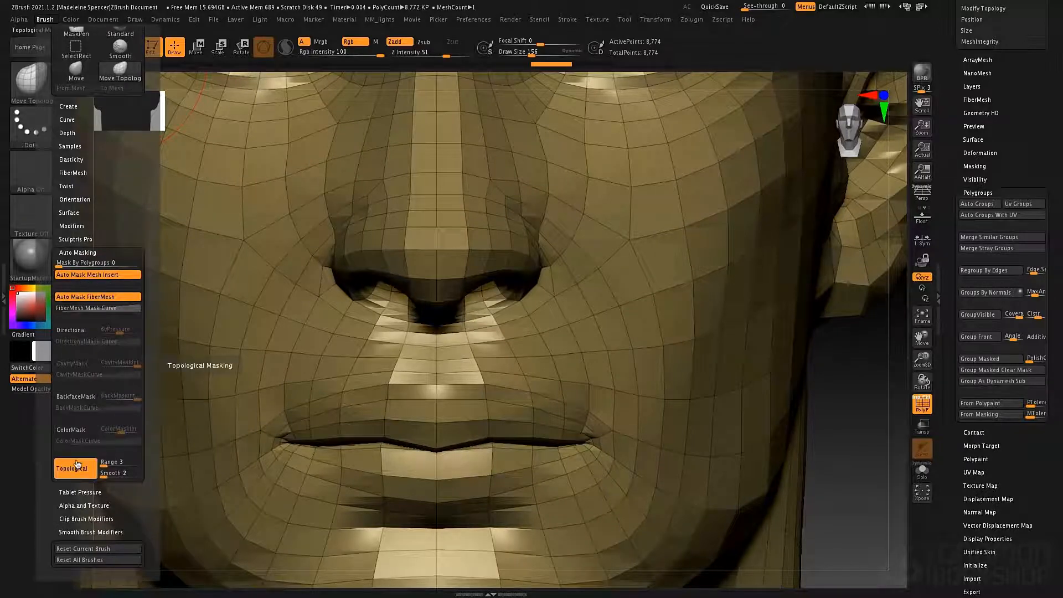
pyautogui.click(103, 462)
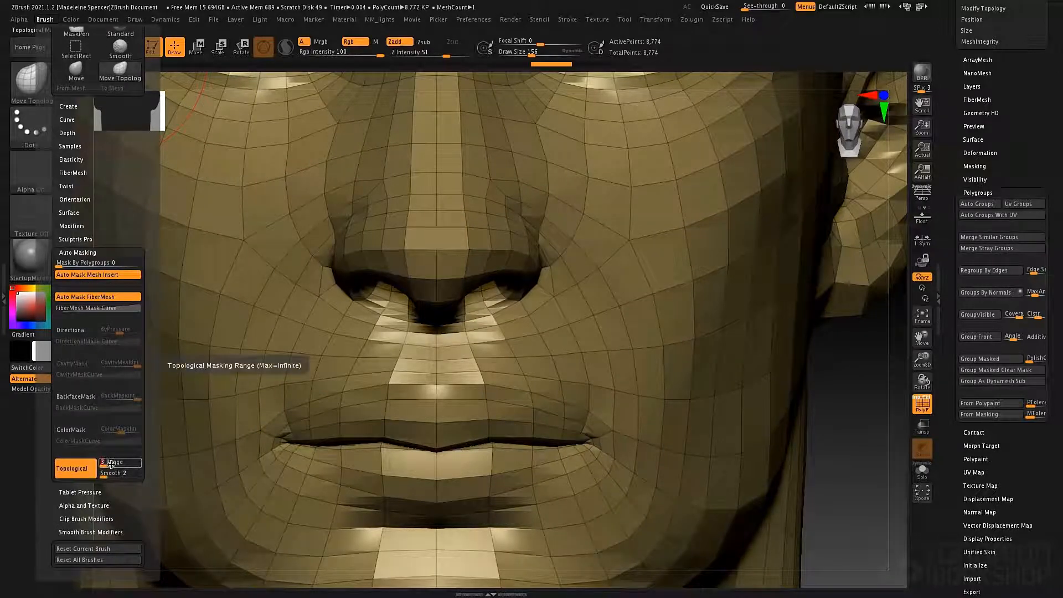
# Try lifting the upper lip with the Move Topological brush at a draw size of 258.
pyautogui.press('Return')
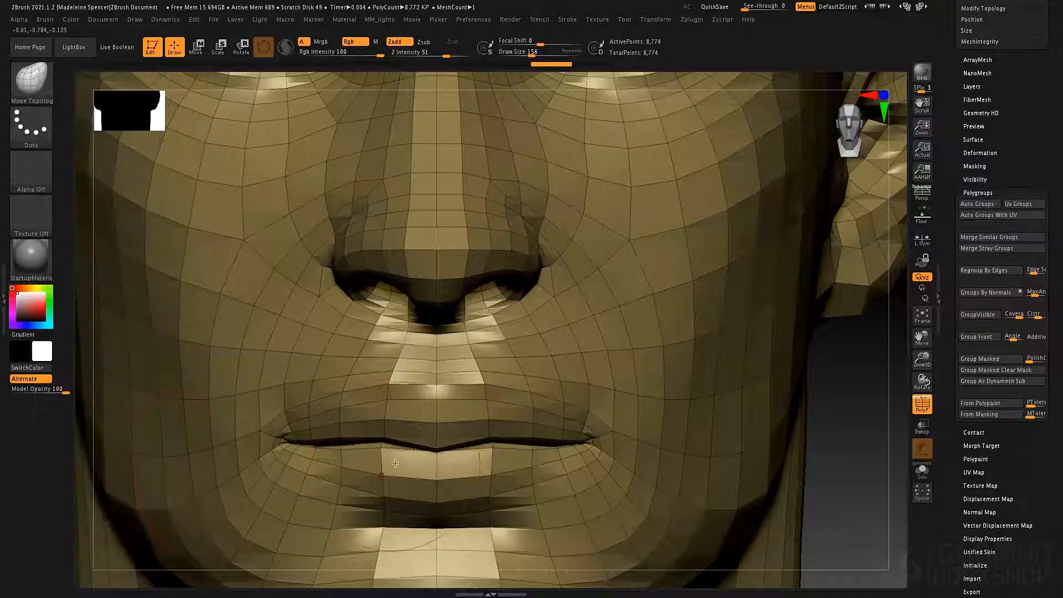
pyautogui.moveTo(503, 422); pyautogui.dragTo(498, 411)
pyautogui.moveTo(441, 440); pyautogui.dragTo(438, 439)
pyautogui.press('space')
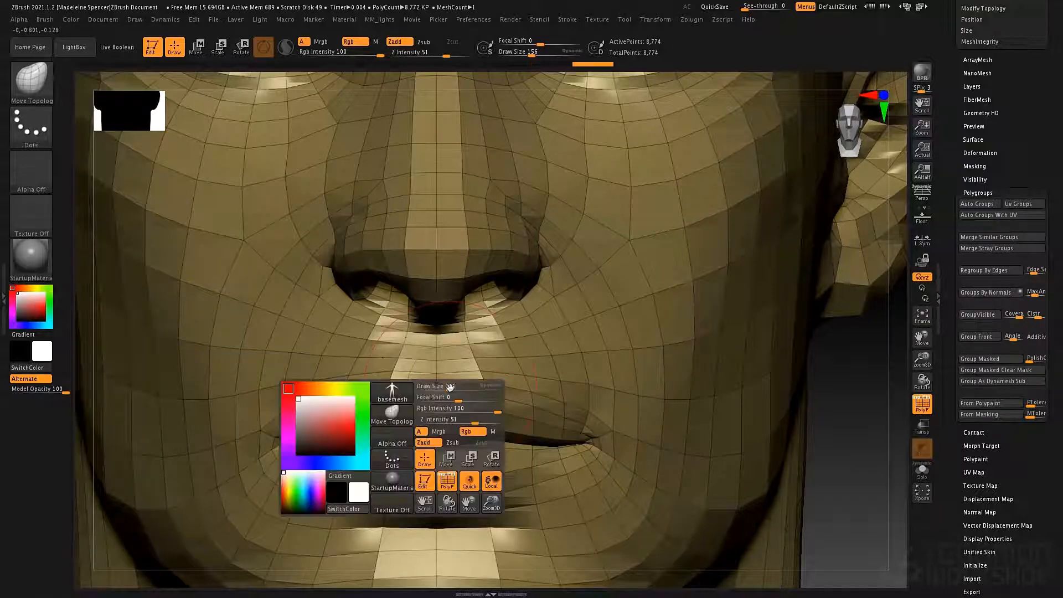
pyautogui.moveTo(448, 387); pyautogui.dragTo(478, 409)
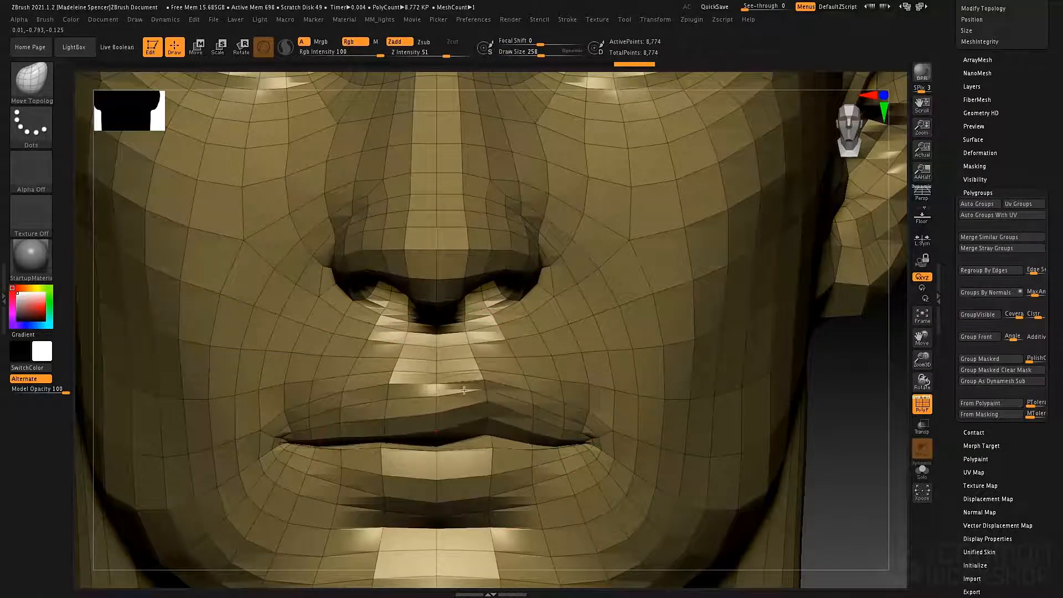
pyautogui.moveTo(446, 439)
pyautogui.mouseDown()
pyautogui.moveTo(443, 406)
pyautogui.moveTo(510, 414)
pyautogui.moveTo(493, 413)
pyautogui.moveTo(492, 427)
pyautogui.mouseUp()
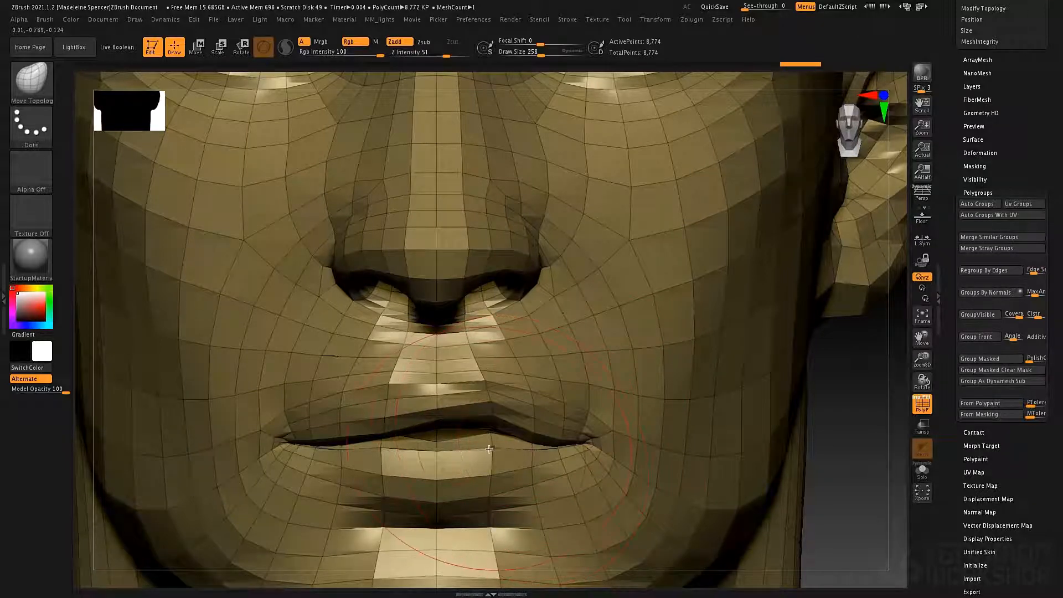
# Enlarge the Move Topological brush's draw size to 402 and try pulling the upper lip further upward.
pyautogui.press('space')
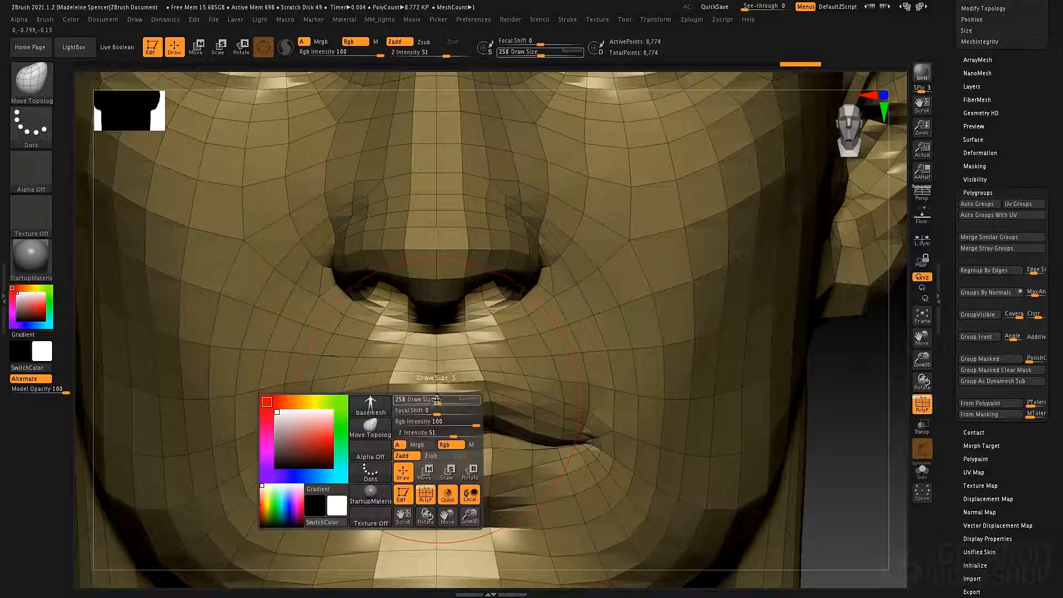
pyautogui.moveTo(437, 400)
pyautogui.mouseDown()
pyautogui.moveTo(450, 400)
pyautogui.moveTo(420, 392)
pyautogui.moveTo(428, 386)
pyautogui.mouseUp()
pyautogui.moveTo(523, 412)
pyautogui.mouseDown()
pyautogui.moveTo(545, 337)
pyautogui.moveTo(539, 364)
pyautogui.mouseUp()
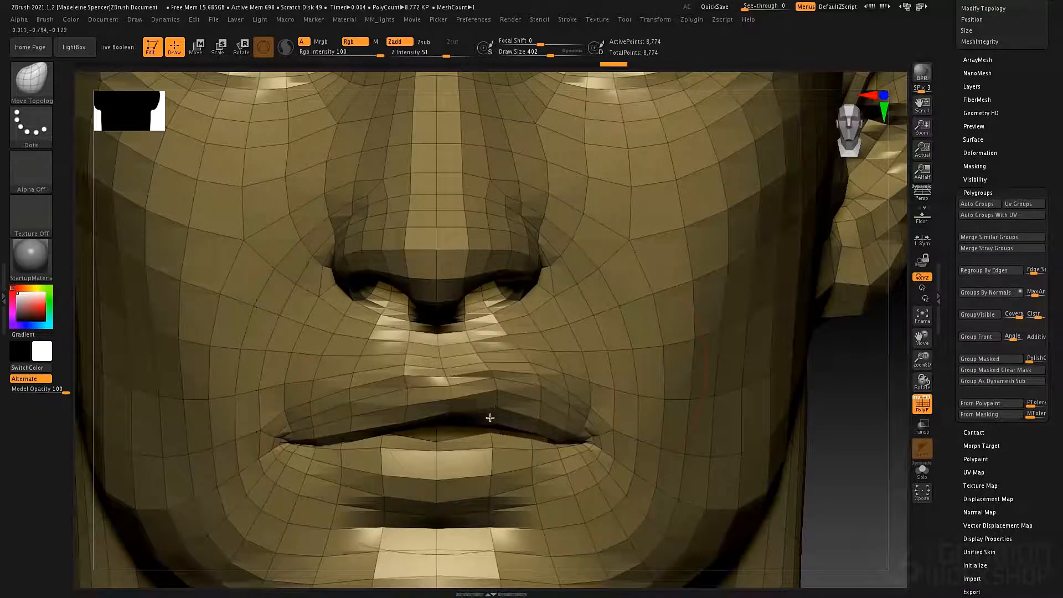
pyautogui.moveTo(490, 417)
pyautogui.mouseDown()
pyautogui.moveTo(506, 386)
pyautogui.moveTo(478, 385)
pyautogui.moveTo(495, 387)
pyautogui.mouseUp()
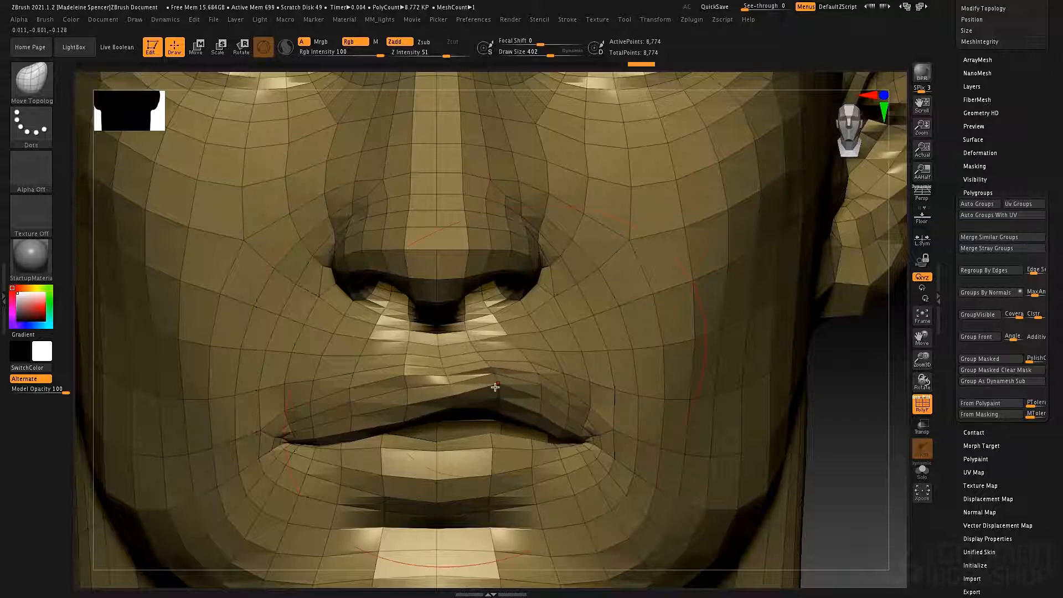
# Undo all the upper lip strokes and choose the Move Topological brush again.
pyautogui.hotkey('ctrl', 'z')
pyautogui.hotkey('ctrl', 'z')
pyautogui.hotkey('ctrl', 'z')
pyautogui.hotkey('ctrl', 'z')
pyautogui.hotkey('ctrl', 'z')
pyautogui.hotkey('ctrl', 'z')
pyautogui.hotkey('ctrl', 'z')
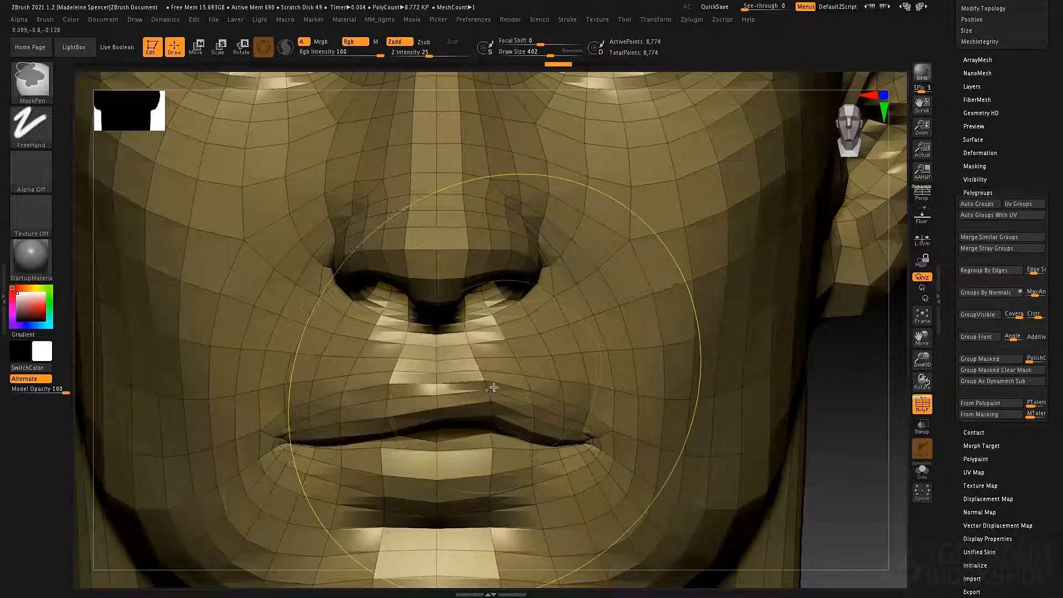
pyautogui.hotkey('ctrl', 'z')
pyautogui.hotkey('ctrl', 'z')
pyautogui.hotkey('ctrl', 'z')
pyautogui.hotkey('ctrl', 'z')
pyautogui.hotkey('ctrl', 'z')
pyautogui.hotkey('ctrl', 'z')
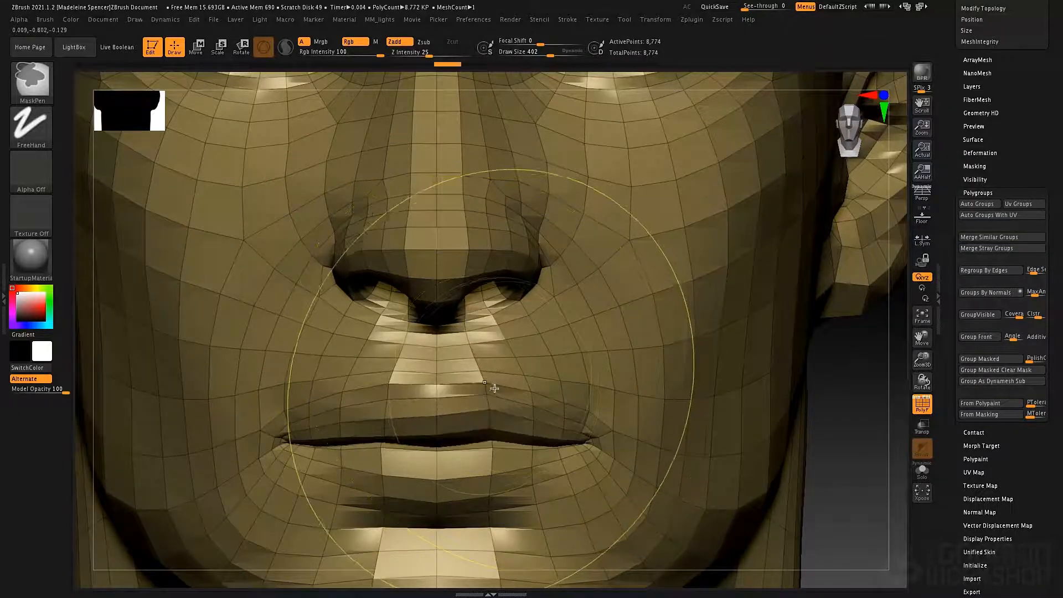
pyautogui.press('b')
pyautogui.press('m')
pyautogui.press('t')
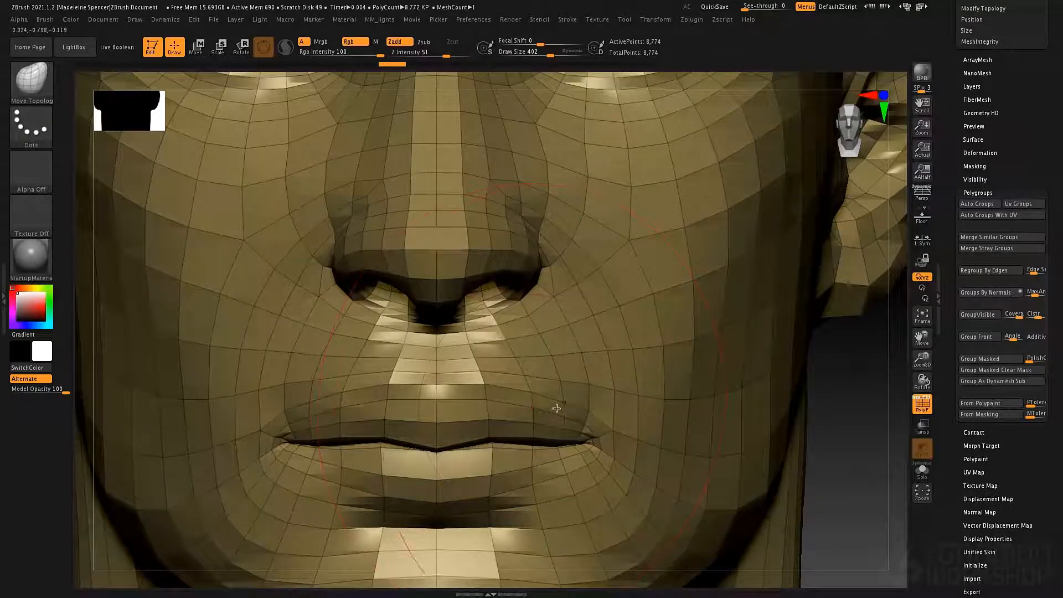
# Step back and forward once in the undo history, and set the Move Topological draw size to 173.
pyautogui.keyDown('ctrl'); pyautogui.moveTo(557, 409); pyautogui.dragTo(486, 280, button='right'); pyautogui.keyUp('ctrl')
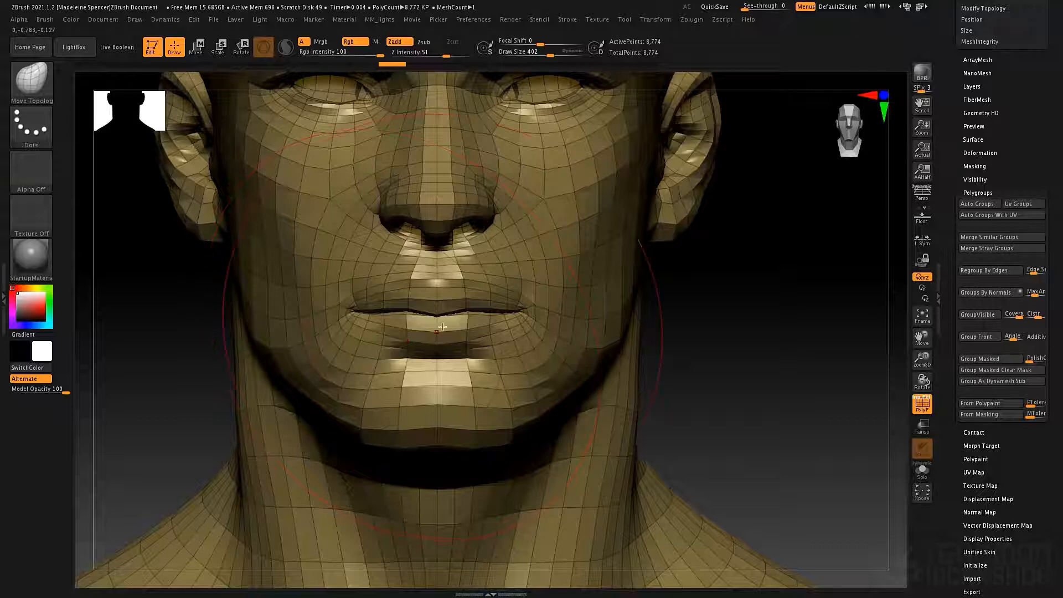
pyautogui.hotkey('ctrl', 'z')
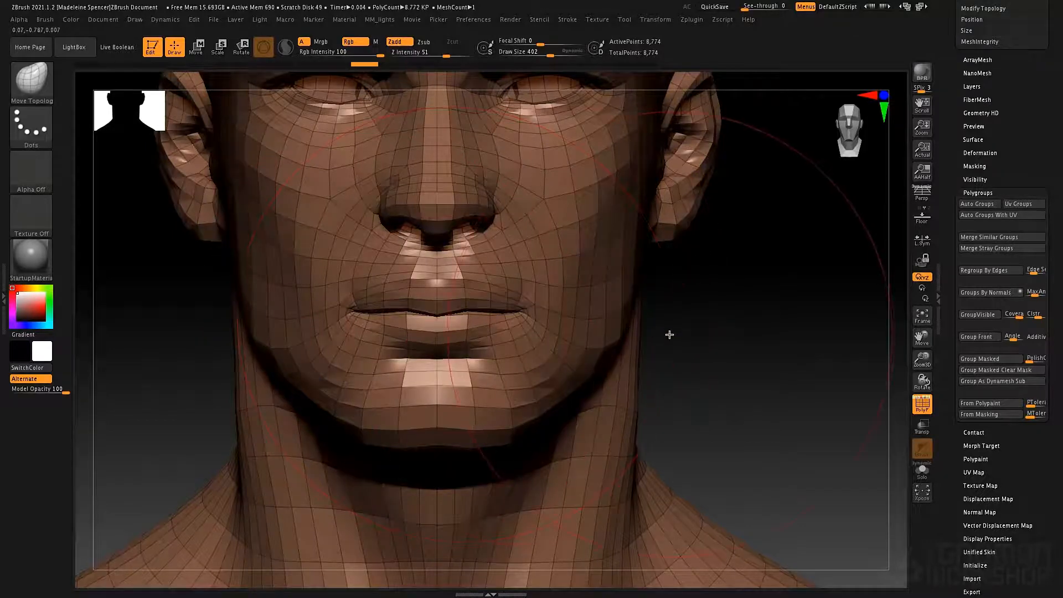
pyautogui.hotkey('ctrl', 'shift', 'z')
pyautogui.press('space')
pyautogui.moveTo(546, 313); pyautogui.dragTo(527, 315)
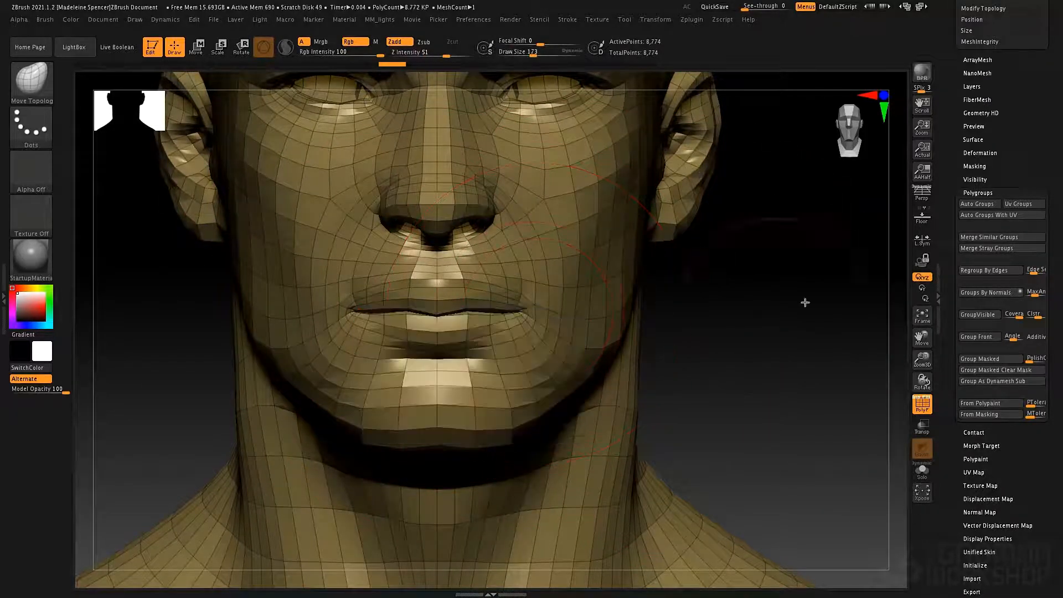
# Store the current head shape as a morph target.
pyautogui.click(966, 192)
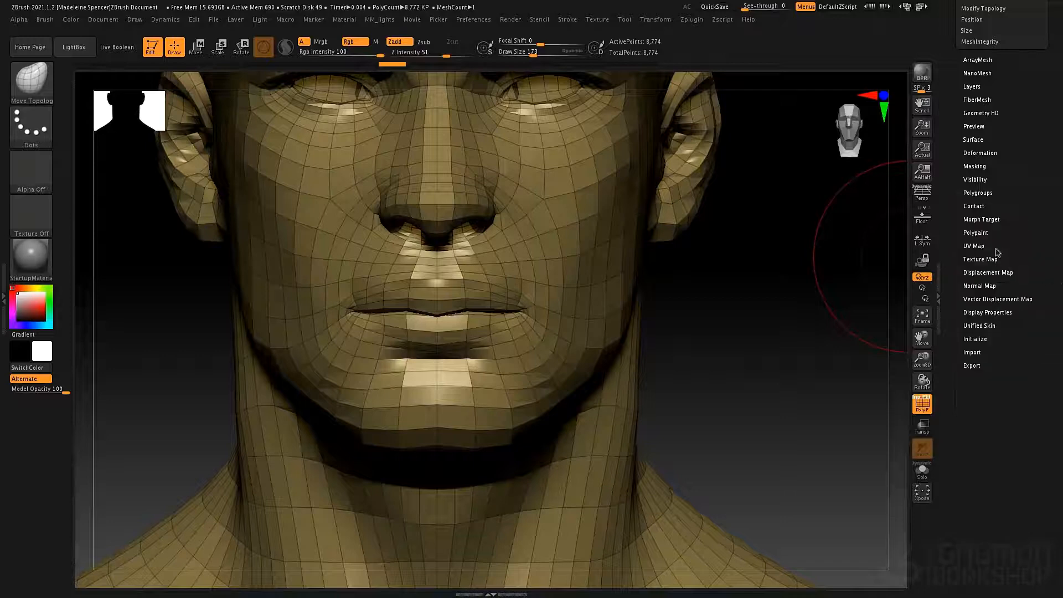
pyautogui.click(982, 220)
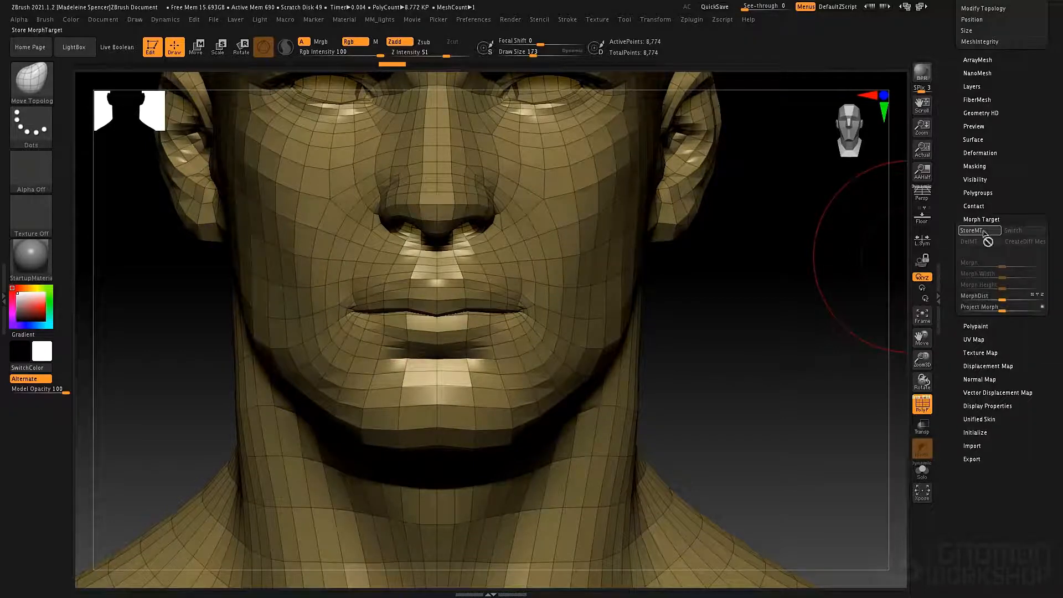
pyautogui.click(979, 230)
pyautogui.keyDown('alt'); pyautogui.moveTo(857, 357); pyautogui.dragTo(833, 318); pyautogui.keyUp('alt')
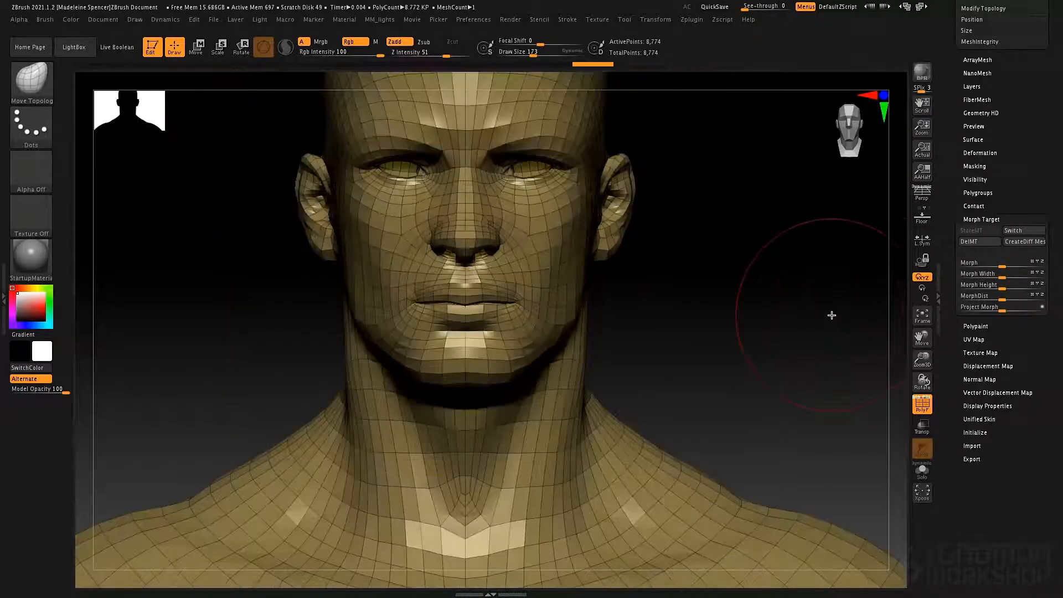
# Pull a long spike out of the side of the forehead with the Move brush at draw size 52.
pyautogui.press('b')
pyautogui.press('m')
pyautogui.press('v')
pyautogui.moveTo(758, 249)
pyautogui.keyDown('alt'); pyautogui.mouseDown()
pyautogui.moveTo(752, 325)
pyautogui.moveTo(733, 271)
pyautogui.mouseUp(); pyautogui.keyUp('alt')
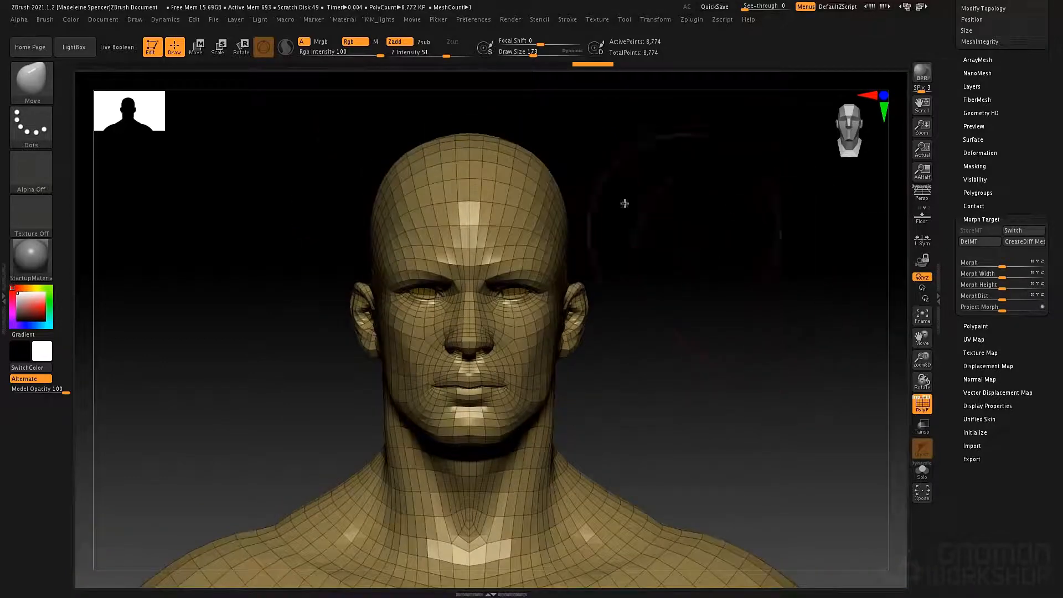
pyautogui.press('s')
pyautogui.moveTo(604, 196)
pyautogui.mouseDown()
pyautogui.moveTo(556, 195)
pyautogui.moveTo(684, 170)
pyautogui.mouseUp()
pyautogui.press('s')
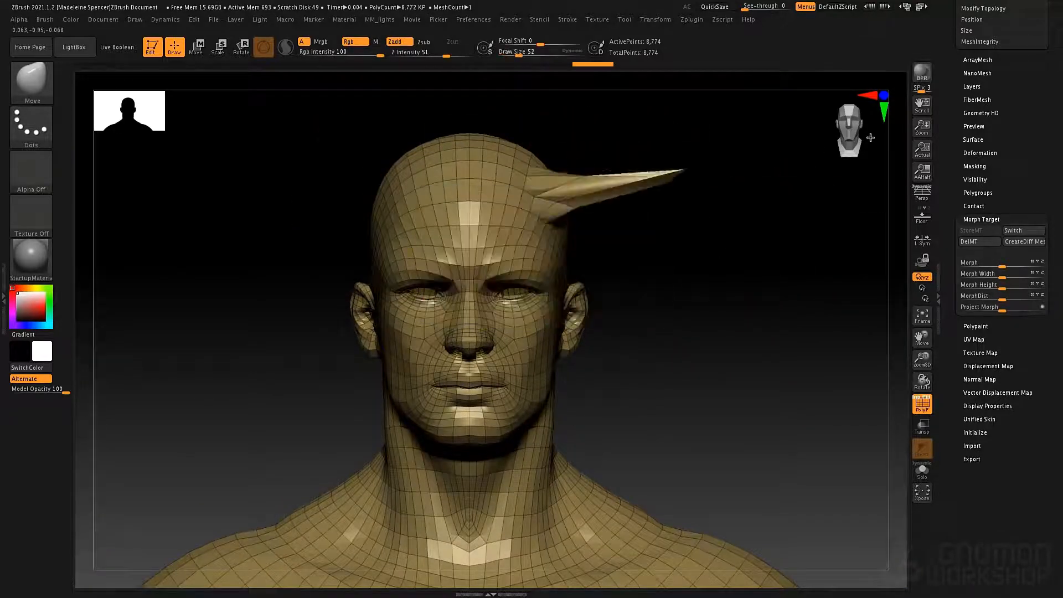
# Switch repeatedly between the spiked shape and the stored morph target, ending on the original head.
pyautogui.click(1021, 234)
pyautogui.click(1021, 234)
pyautogui.click(1021, 234)
pyautogui.click(1021, 234)
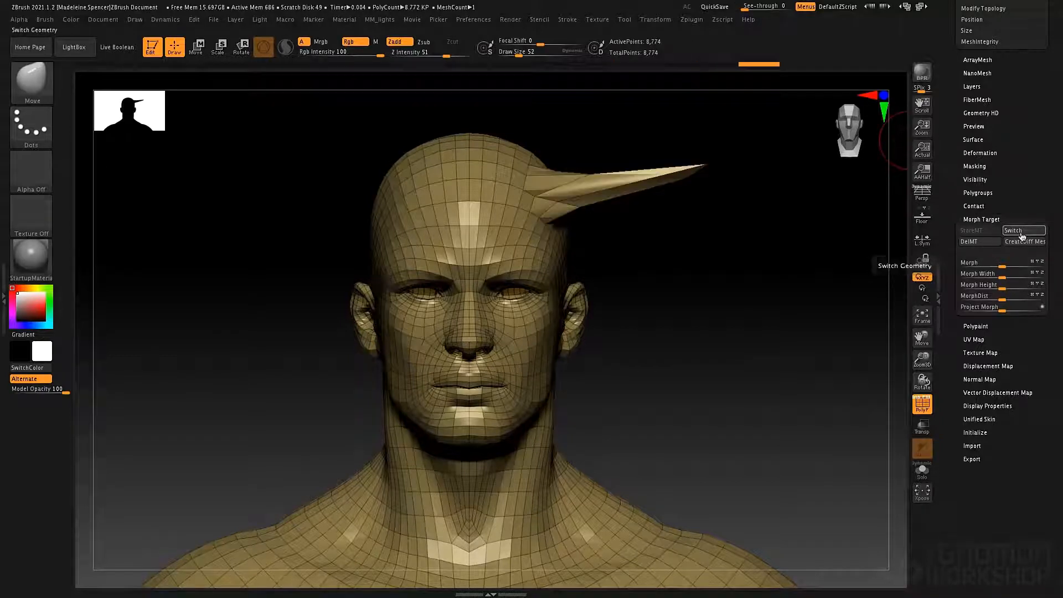
pyautogui.click(1021, 233)
pyautogui.click(1021, 233)
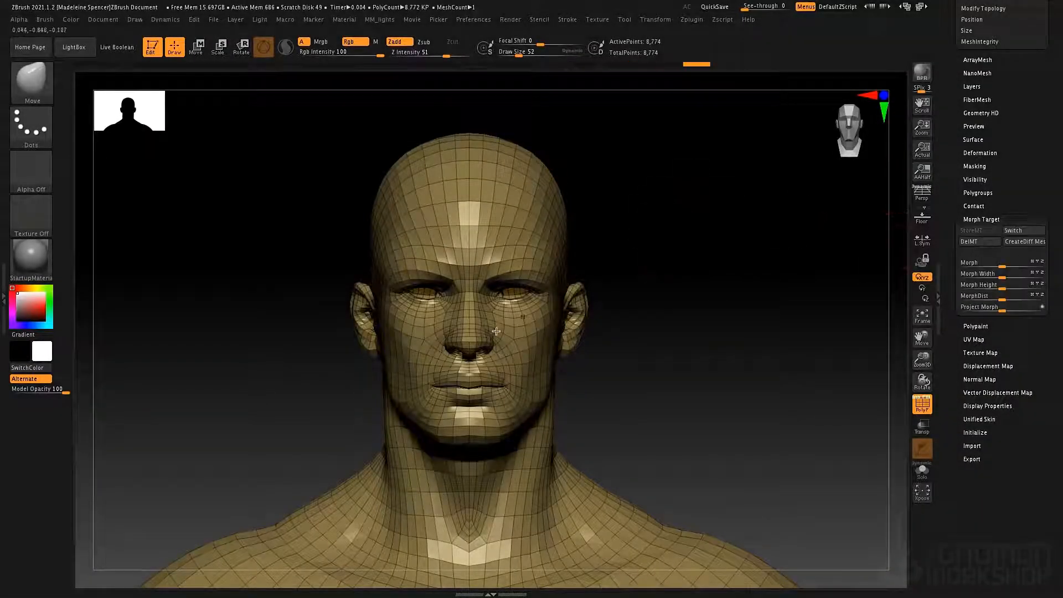
# Set the Move brush's draw size to 135 and pull the lips apart to open the mouth.
pyautogui.press('space')
pyautogui.moveTo(499, 326); pyautogui.dragTo(510, 326)
pyautogui.moveTo(498, 399)
pyautogui.mouseDown()
pyautogui.moveTo(418, 403)
pyautogui.moveTo(498, 394)
pyautogui.mouseUp()
pyautogui.moveTo(624, 386); pyautogui.dragTo(673, 387)
pyautogui.moveTo(620, 364); pyautogui.dragTo(648, 334)
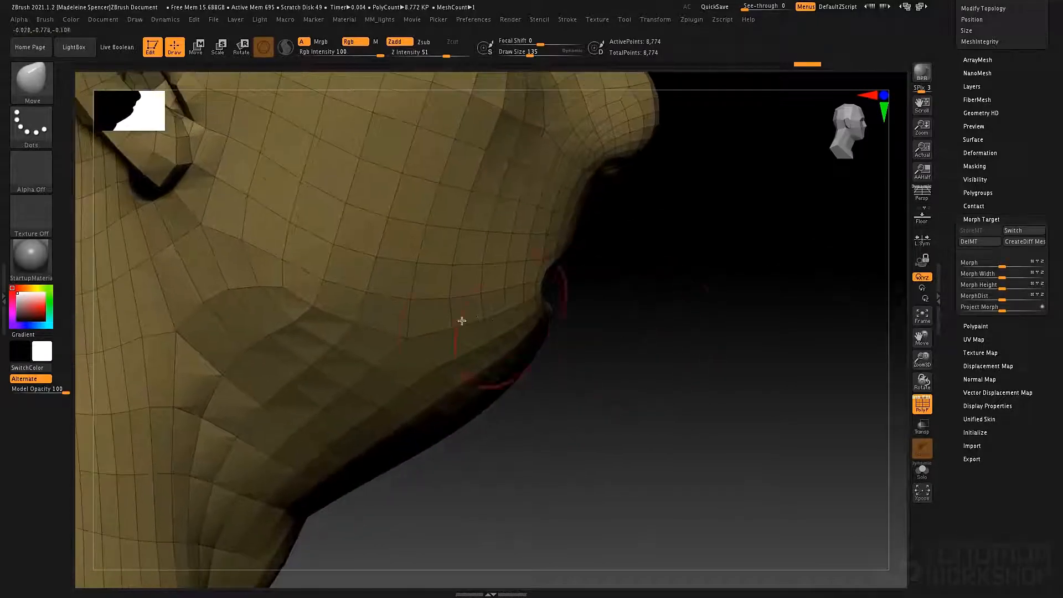
# Make SelectLasso the active selection brush and skip its note until the next restart.
pyautogui.press('b')
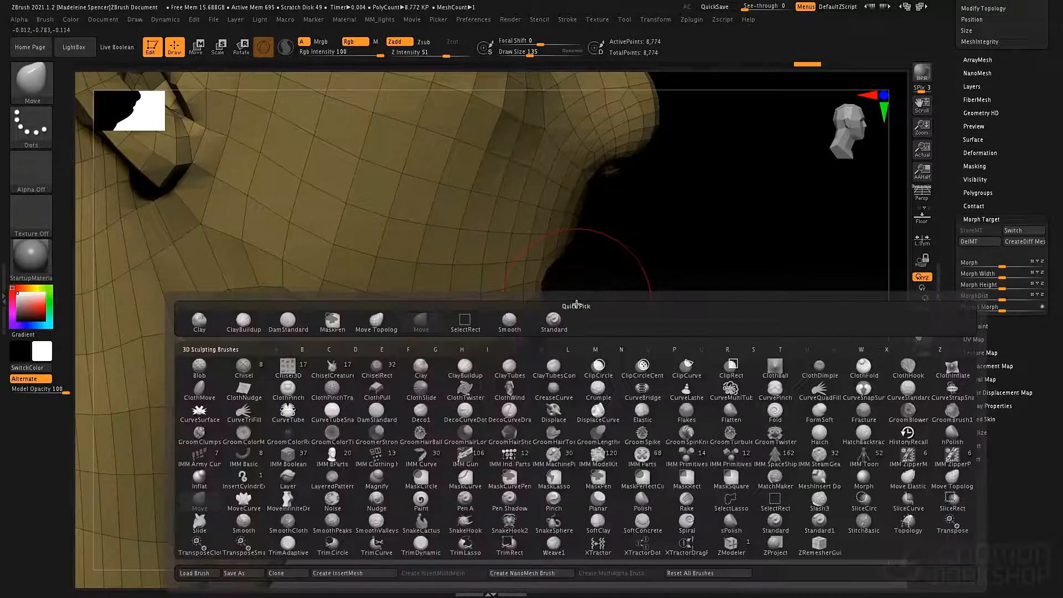
pyautogui.press('s')
pyautogui.click(730, 501)
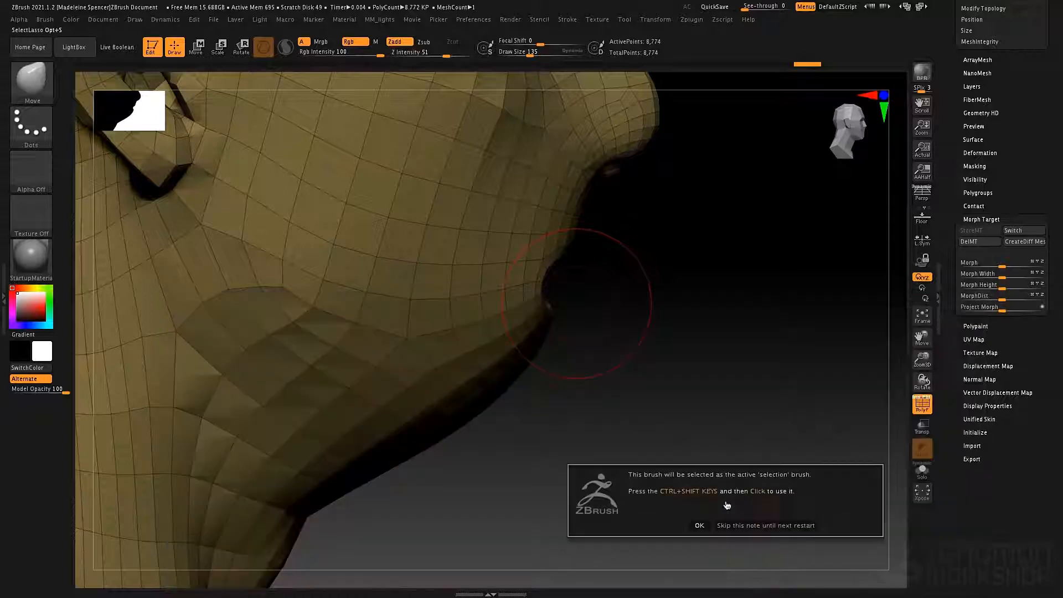
pyautogui.click(739, 526)
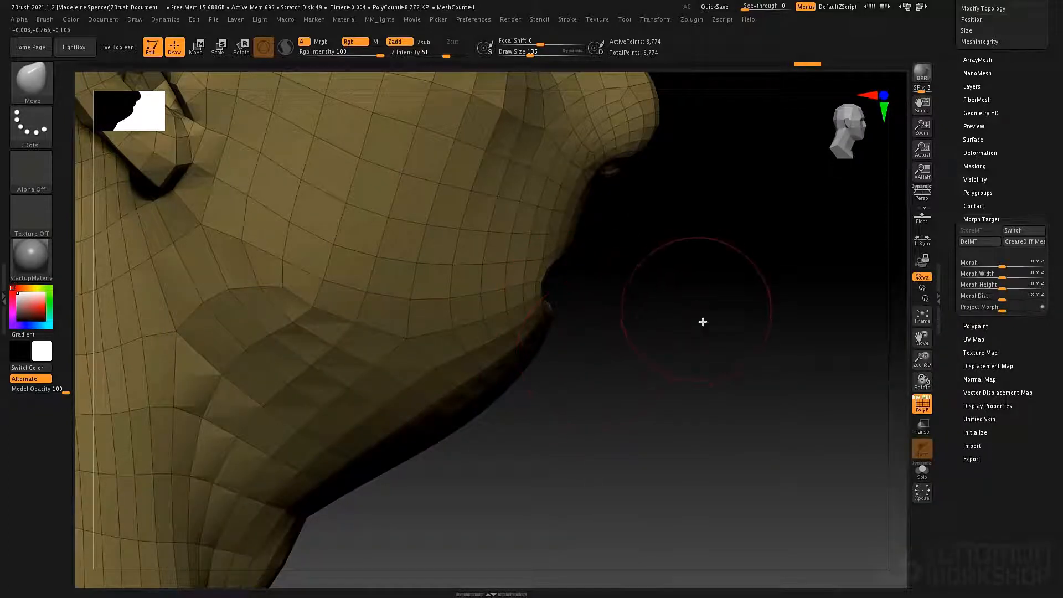
# Isolate the lower jaw and chin with a lasso selection, and invert the visibility to hide that region.
pyautogui.moveTo(739, 426)
pyautogui.keyDown('ctrl'); pyautogui.keyDown('shift'); pyautogui.mouseDown()
pyautogui.moveTo(605, 284)
pyautogui.moveTo(435, 268)
pyautogui.moveTo(269, 230)
pyautogui.mouseUp(); pyautogui.keyUp('shift'); pyautogui.keyUp('ctrl')
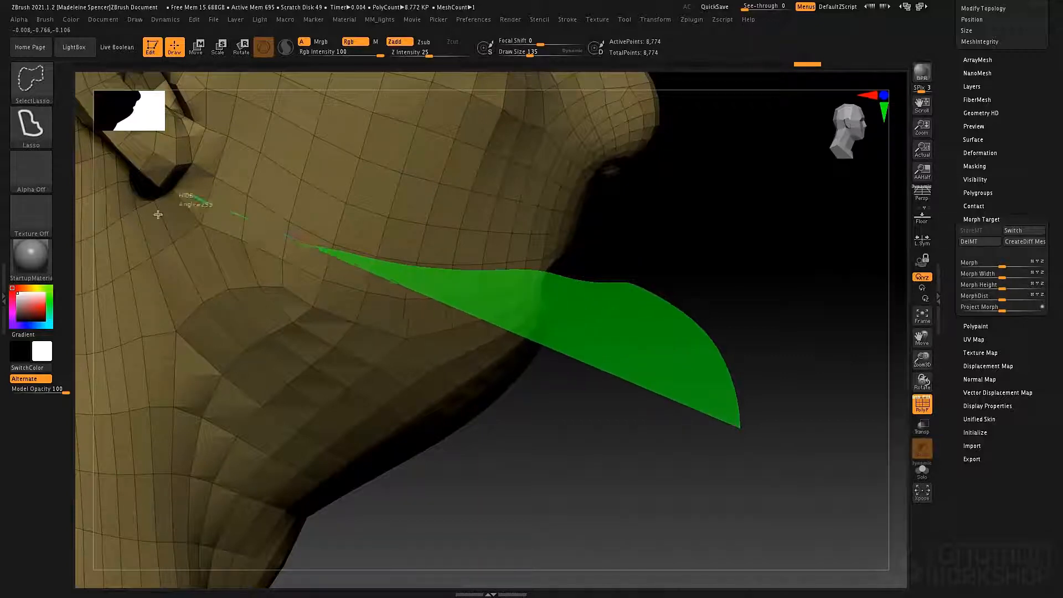
pyautogui.moveTo(158, 215)
pyautogui.keyDown('ctrl'); pyautogui.keyDown('shift'); pyautogui.mouseDown()
pyautogui.moveTo(185, 311)
pyautogui.moveTo(283, 441)
pyautogui.moveTo(496, 552)
pyautogui.moveTo(532, 557)
pyautogui.mouseUp(); pyautogui.keyUp('shift'); pyautogui.keyUp('ctrl')
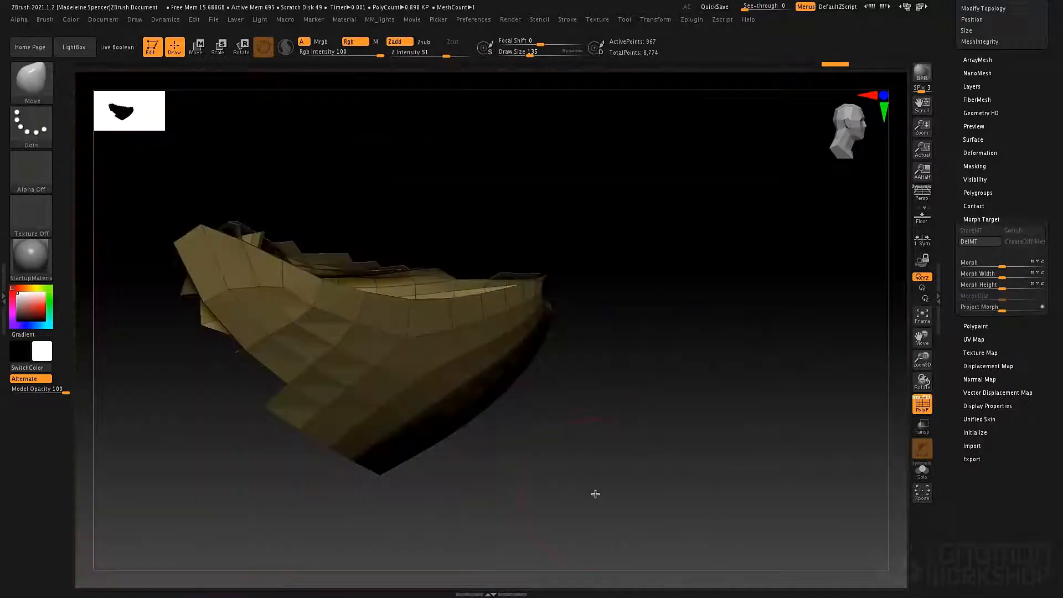
pyautogui.moveTo(633, 327)
pyautogui.keyDown('ctrl'); pyautogui.keyDown('shift'); pyautogui.mouseDown()
pyautogui.moveTo(809, 458)
pyautogui.moveTo(648, 423)
pyautogui.mouseUp(); pyautogui.keyUp('shift'); pyautogui.keyUp('ctrl')
pyautogui.press('p')
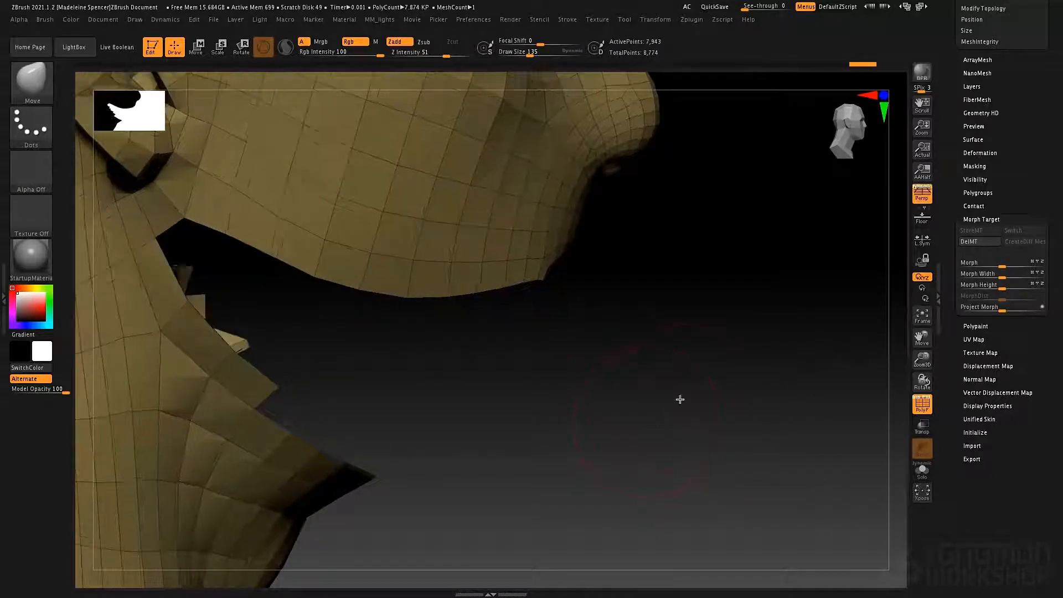
pyautogui.press('p')
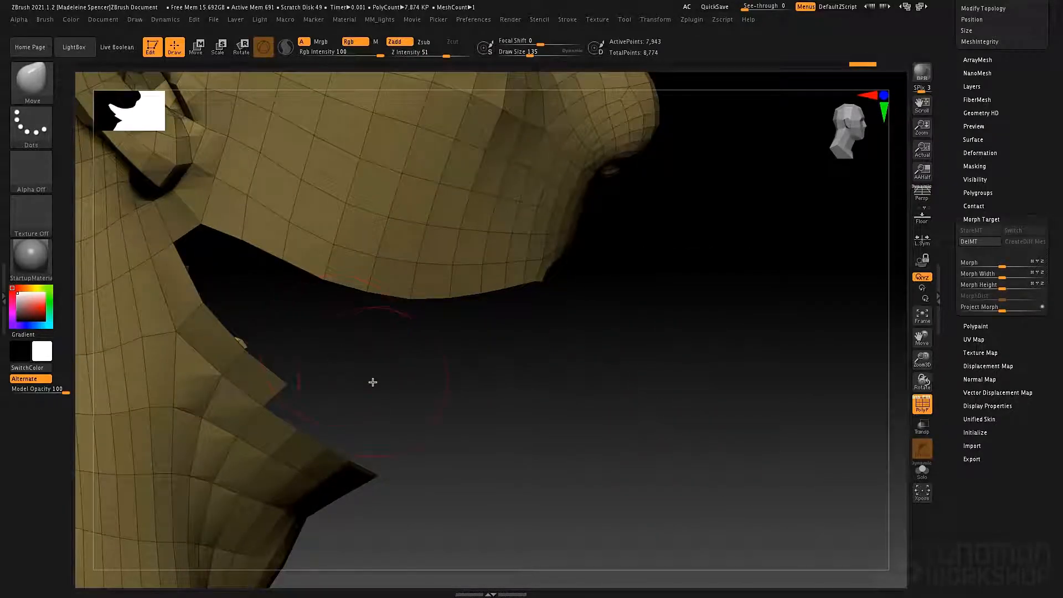
# Hide the leftover polygons around the jaw gap and inside the mouth opening with lasso selections.
pyautogui.moveTo(385, 385)
pyautogui.keyDown('ctrl'); pyautogui.keyDown('shift'); pyautogui.mouseDown()
pyautogui.moveTo(254, 302)
pyautogui.moveTo(186, 337)
pyautogui.moveTo(320, 427)
pyautogui.moveTo(333, 404)
pyautogui.mouseUp(); pyautogui.keyUp('shift'); pyautogui.keyUp('ctrl')
pyautogui.moveTo(477, 382)
pyautogui.mouseDown()
pyautogui.moveTo(491, 368)
pyautogui.moveTo(444, 367)
pyautogui.moveTo(474, 358)
pyautogui.moveTo(392, 363)
pyautogui.moveTo(517, 363)
pyautogui.mouseUp()
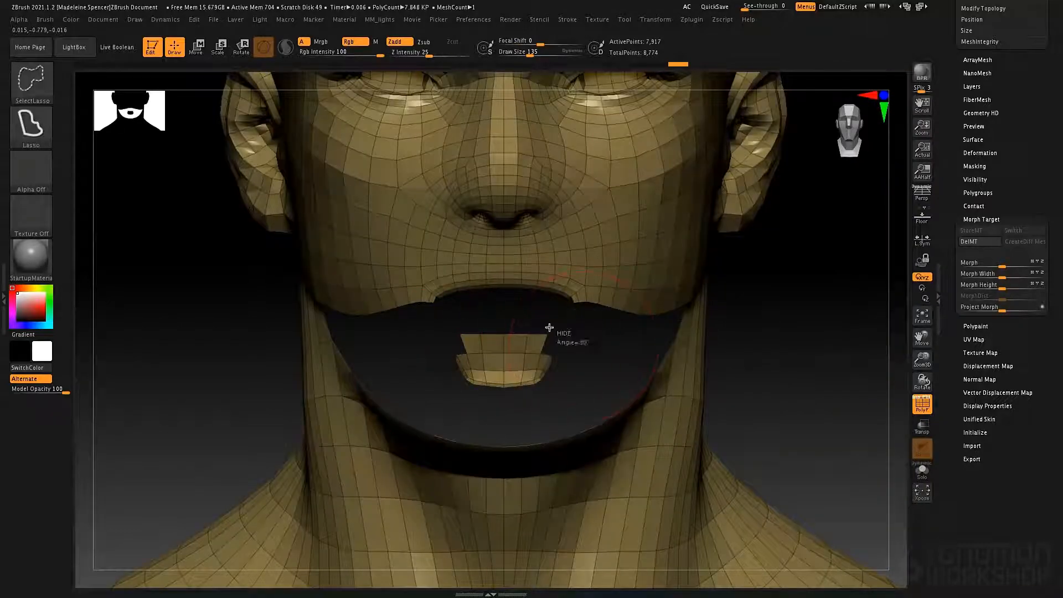
pyautogui.moveTo(551, 328)
pyautogui.keyDown('ctrl'); pyautogui.keyDown('alt'); pyautogui.keyDown('shift'); pyautogui.mouseDown()
pyautogui.moveTo(437, 351)
pyautogui.moveTo(552, 395)
pyautogui.mouseUp(); pyautogui.keyUp('shift'); pyautogui.keyUp('alt'); pyautogui.keyUp('ctrl')
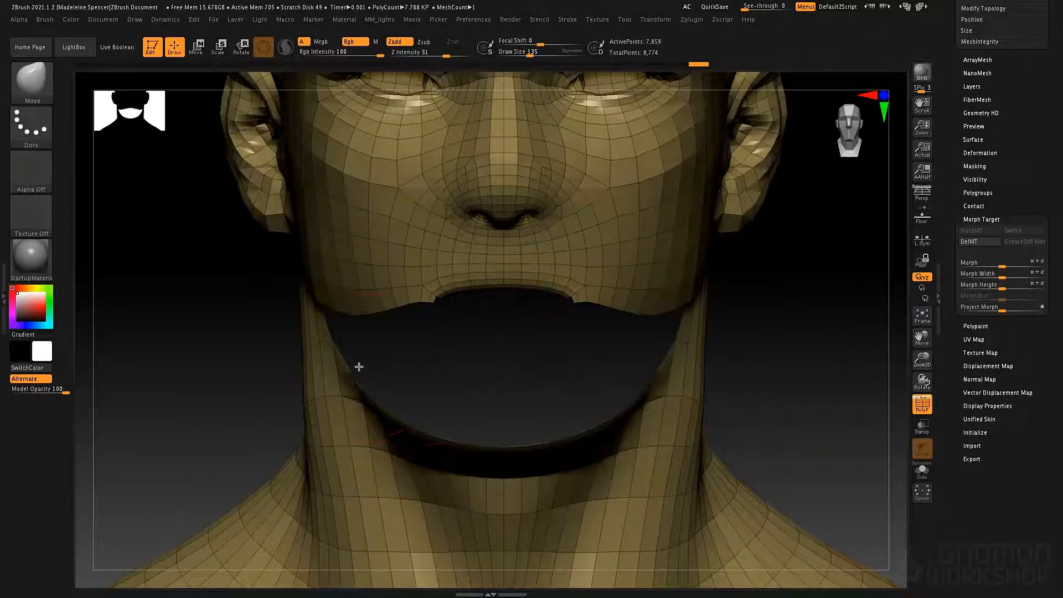
pyautogui.moveTo(359, 366)
pyautogui.mouseDown()
pyautogui.moveTo(472, 373)
pyautogui.moveTo(391, 368)
pyautogui.moveTo(384, 356)
pyautogui.moveTo(598, 356)
pyautogui.mouseUp()
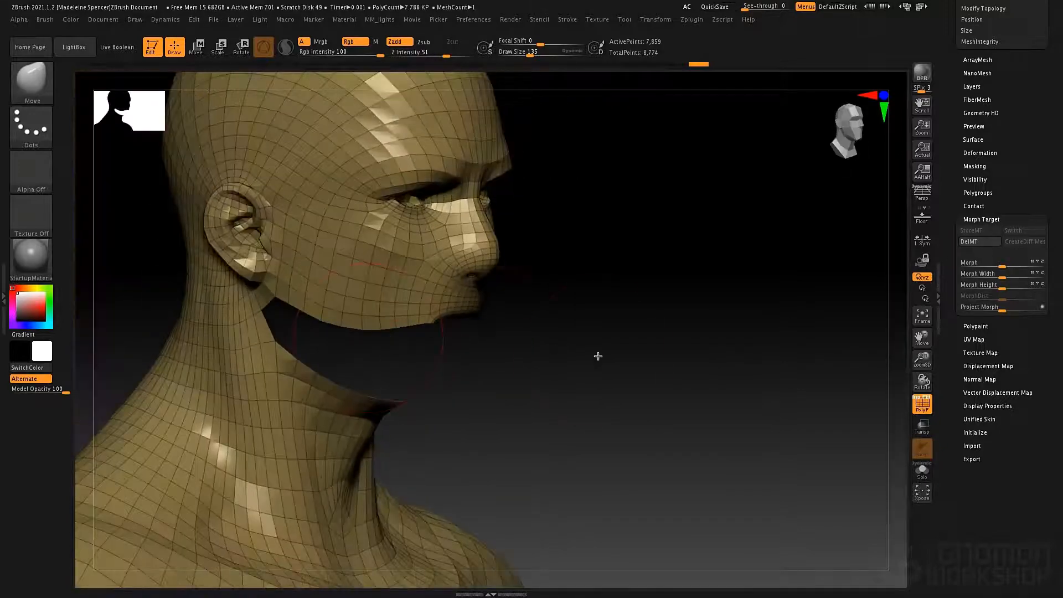
# Invert the visibility to show only the lower jaw region and trim its stray polygons.
pyautogui.keyDown('ctrl'); pyautogui.keyDown('shift'); pyautogui.moveTo(609, 321); pyautogui.dragTo(674, 392); pyautogui.keyUp('shift'); pyautogui.keyUp('ctrl')
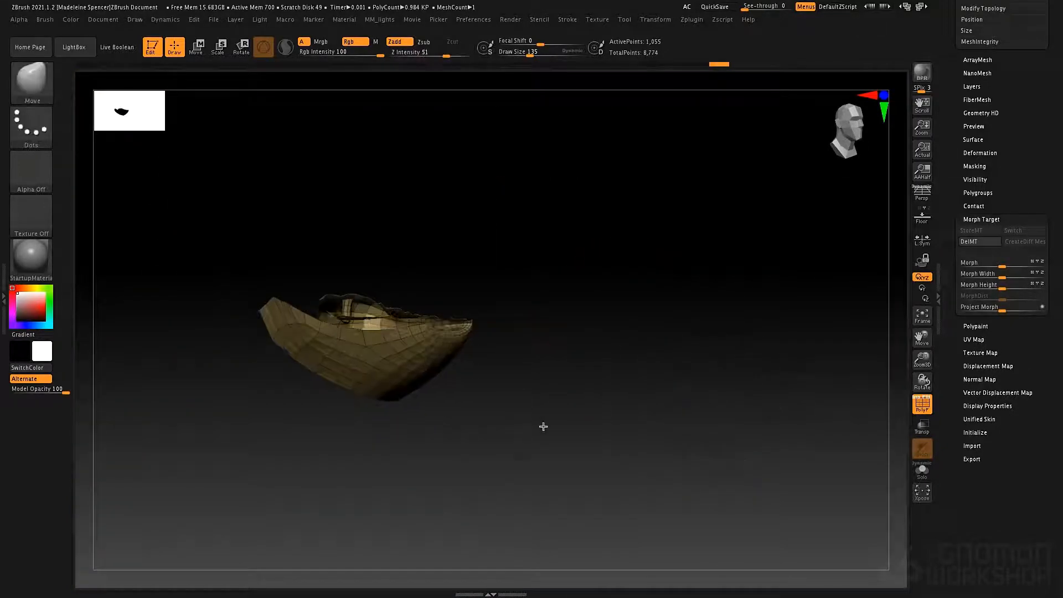
pyautogui.moveTo(543, 426); pyautogui.dragTo(551, 427)
pyautogui.moveTo(498, 449)
pyautogui.mouseDown()
pyautogui.moveTo(281, 252)
pyautogui.moveTo(199, 397)
pyautogui.moveTo(321, 290)
pyautogui.mouseUp()
pyautogui.moveTo(356, 380)
pyautogui.mouseDown()
pyautogui.moveTo(315, 375)
pyautogui.moveTo(371, 462)
pyautogui.moveTo(389, 448)
pyautogui.moveTo(361, 380)
pyautogui.moveTo(332, 377)
pyautogui.moveTo(429, 423)
pyautogui.moveTo(349, 456)
pyautogui.mouseUp()
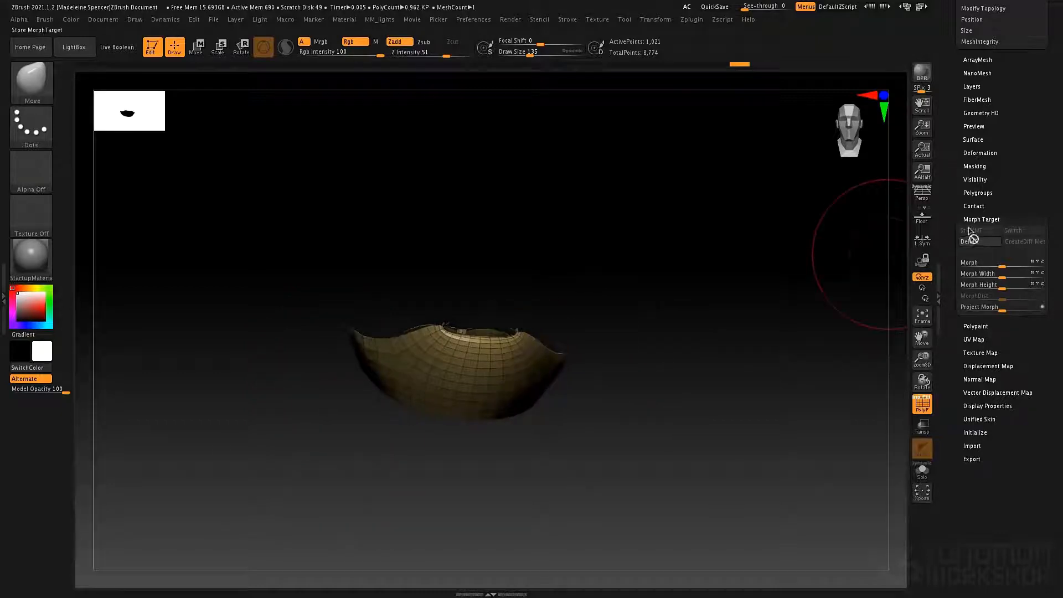
# Assign the visible lower jaw polygons to their own polygroup and unhide the whole head.
pyautogui.click(978, 192)
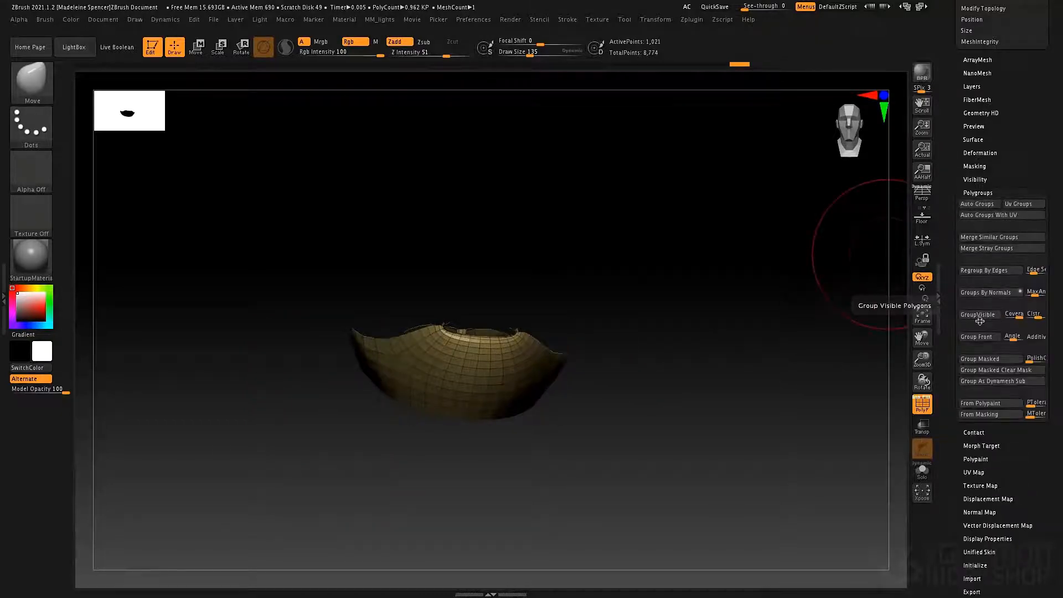
pyautogui.click(980, 321)
pyautogui.keyDown('ctrl'); pyautogui.keyDown('shift'); pyautogui.click(693, 302); pyautogui.keyUp('shift'); pyautogui.keyUp('ctrl')
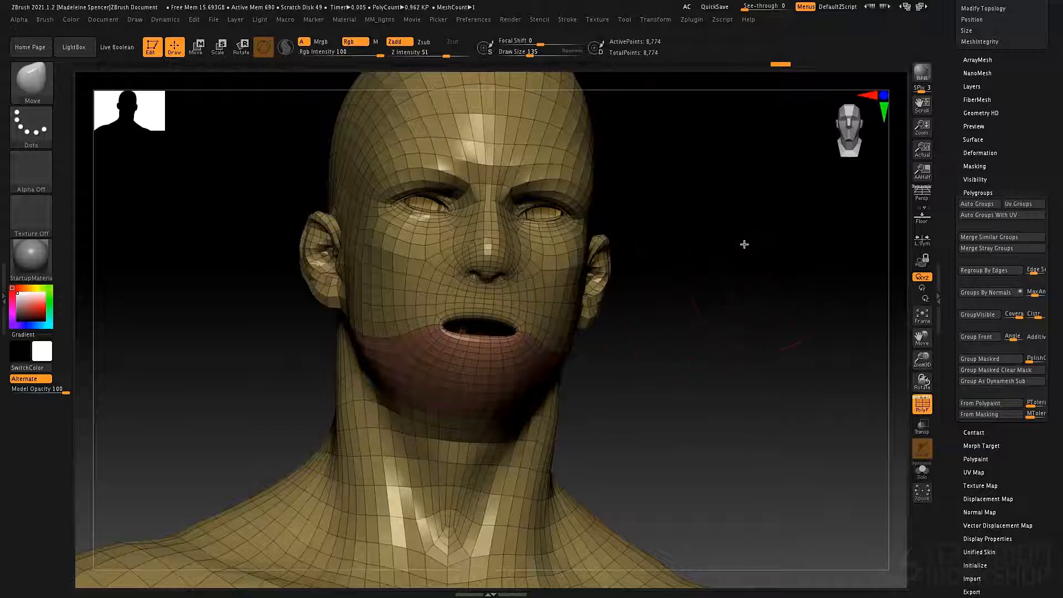
# Isolate and mask the lower jaw polygroup, unhide the whole head, and clear the mask.
pyautogui.moveTo(744, 244); pyautogui.dragTo(501, 369)
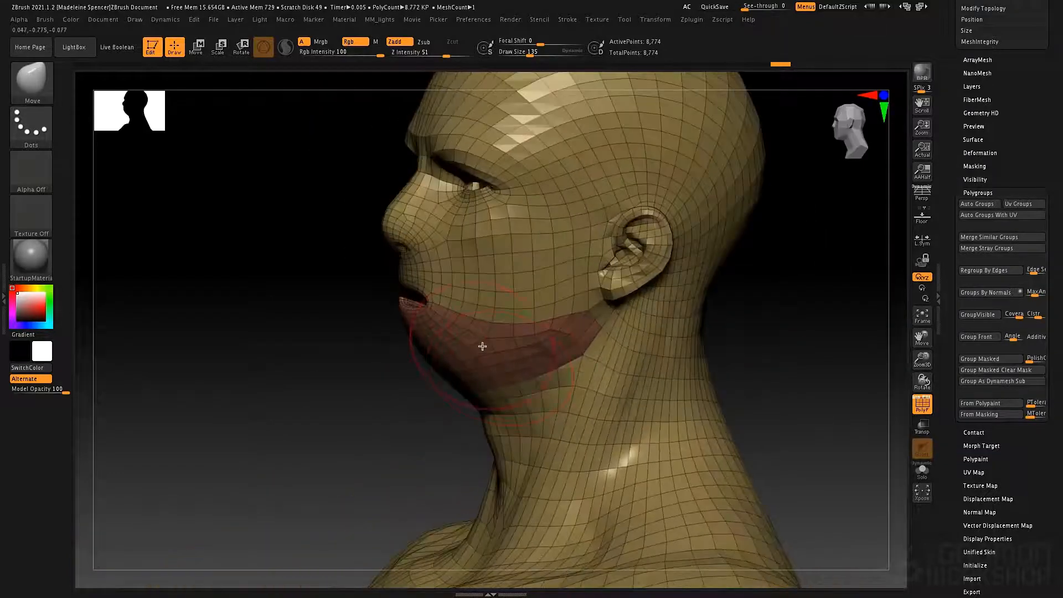
pyautogui.keyDown('ctrl'); pyautogui.keyDown('shift'); pyautogui.click(482, 346); pyautogui.keyUp('shift'); pyautogui.keyUp('ctrl')
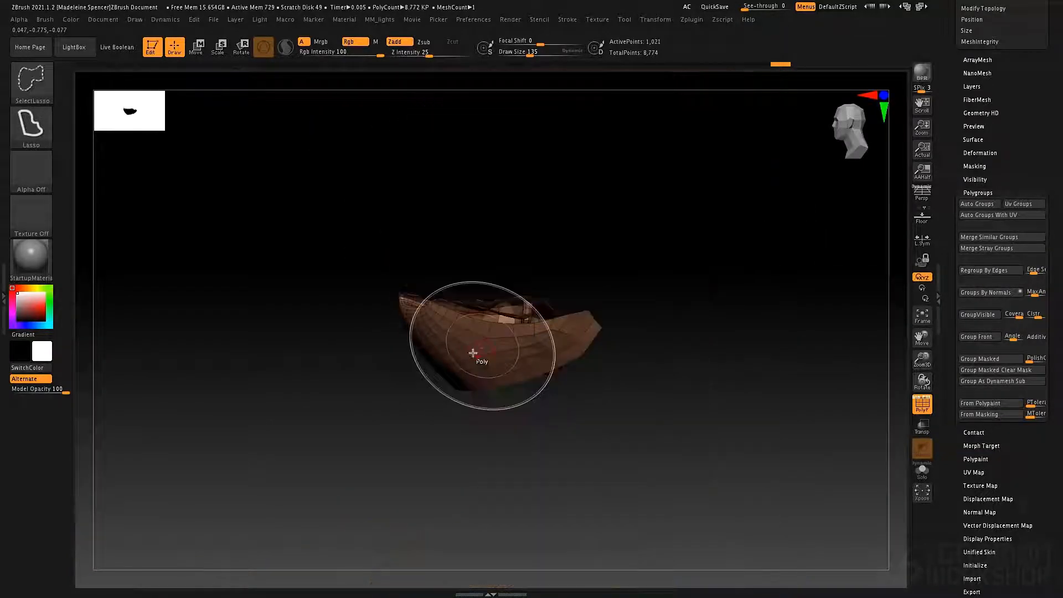
pyautogui.press('space')
pyautogui.moveTo(661, 208); pyautogui.dragTo(311, 558)
pyautogui.keyDown('ctrl'); pyautogui.keyDown('shift'); pyautogui.click(326, 443); pyautogui.keyUp('shift'); pyautogui.keyUp('ctrl')
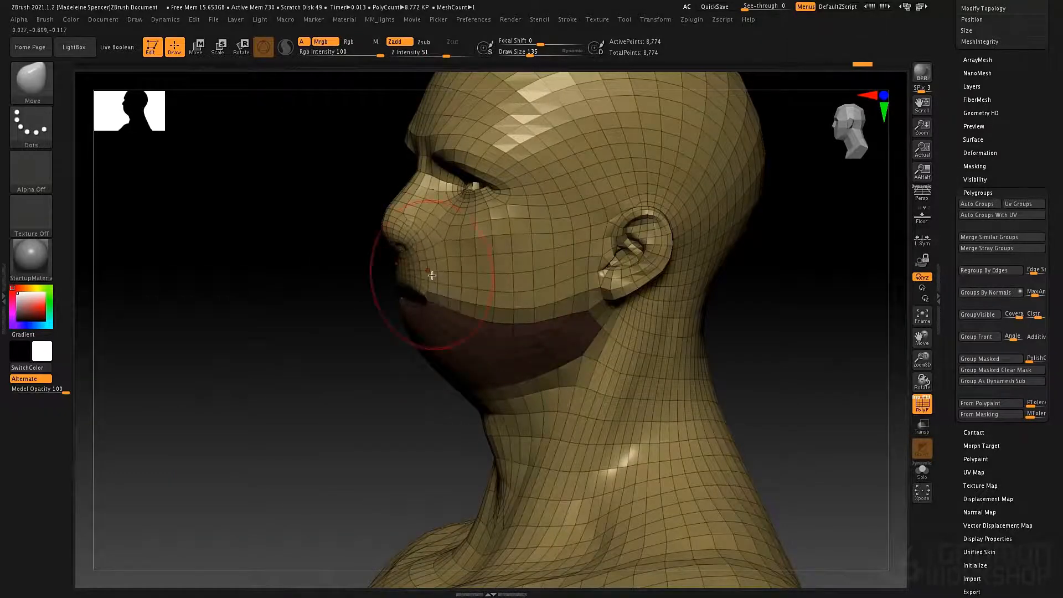
pyautogui.keyDown('ctrl'); pyautogui.moveTo(338, 371); pyautogui.dragTo(322, 430); pyautogui.keyUp('ctrl')
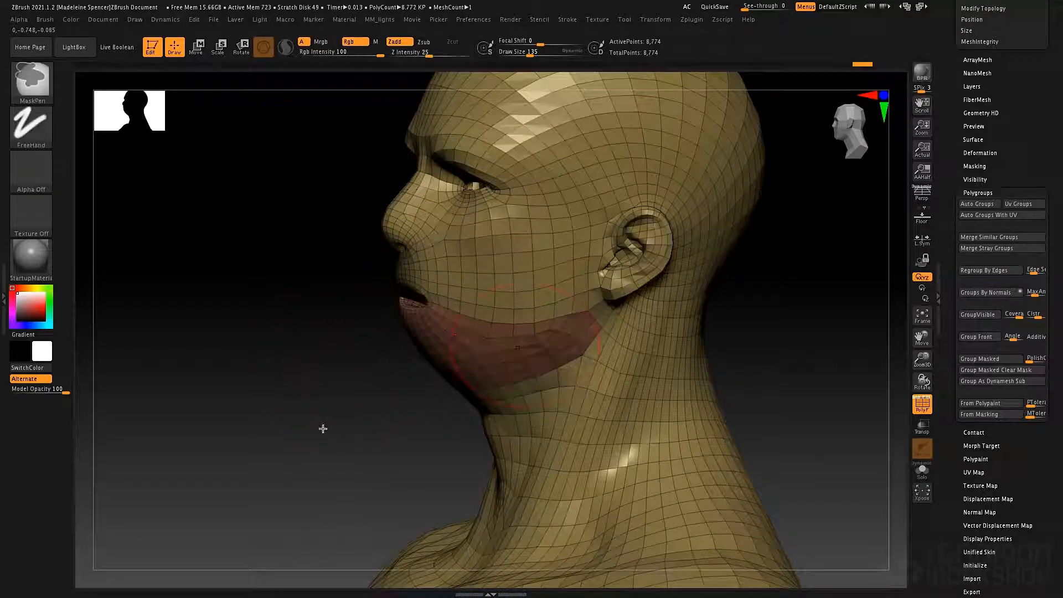
# Switch the head mesh to its stored morph target.
pyautogui.click(970, 192)
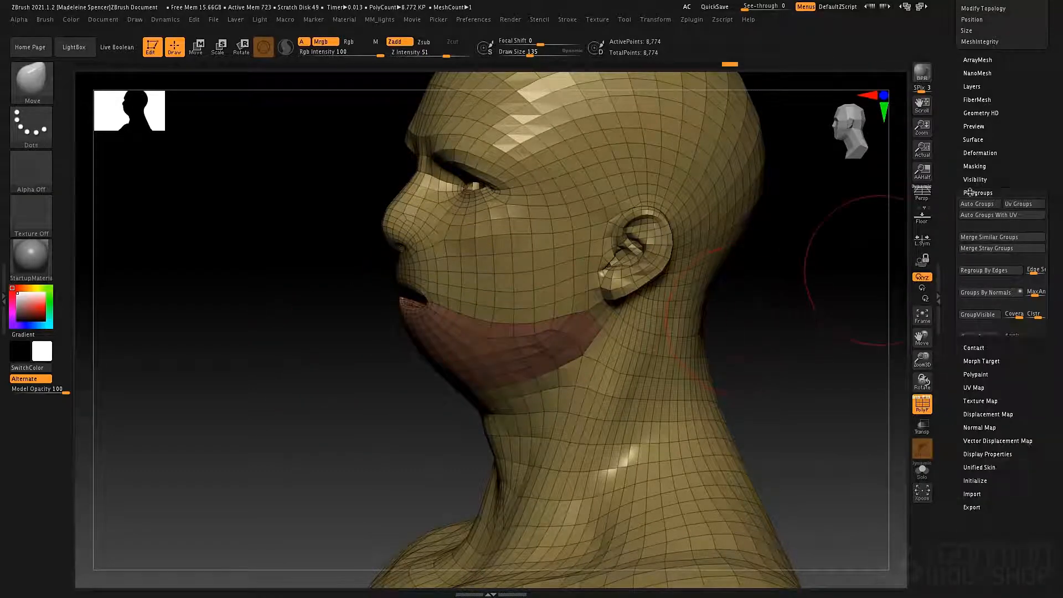
pyautogui.click(981, 220)
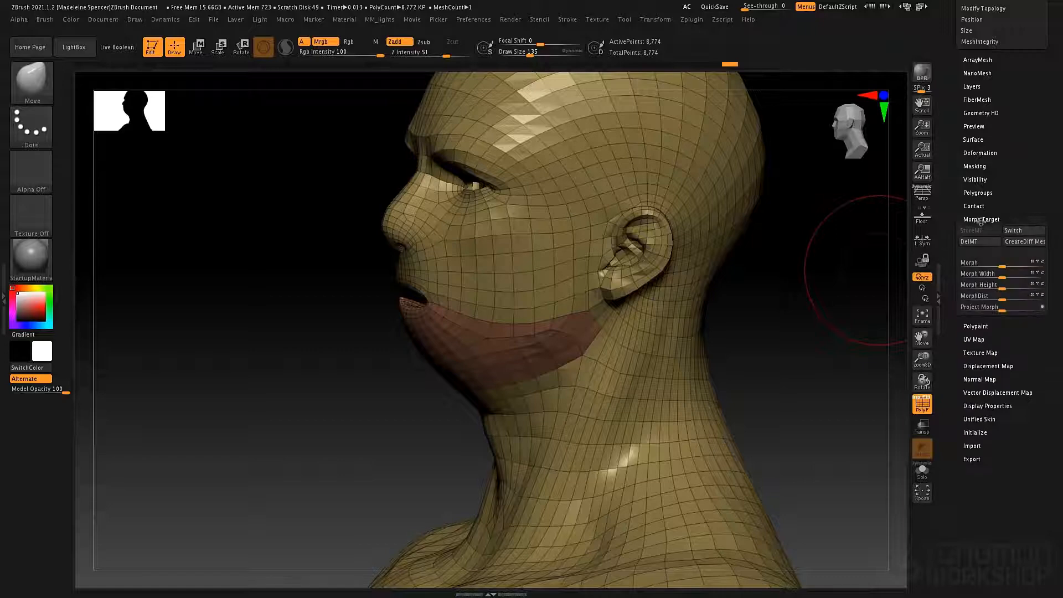
pyautogui.click(1007, 231)
# Isolate the lower jaw polygroup and invert the visibility to hide it.
pyautogui.moveTo(742, 271)
pyautogui.mouseDown()
pyautogui.moveTo(802, 268)
pyautogui.moveTo(745, 257)
pyautogui.moveTo(644, 285)
pyautogui.moveTo(805, 247)
pyautogui.moveTo(510, 326)
pyautogui.mouseUp()
pyautogui.keyDown('ctrl'); pyautogui.keyDown('shift'); pyautogui.click(509, 313); pyautogui.keyUp('shift'); pyautogui.keyUp('ctrl')
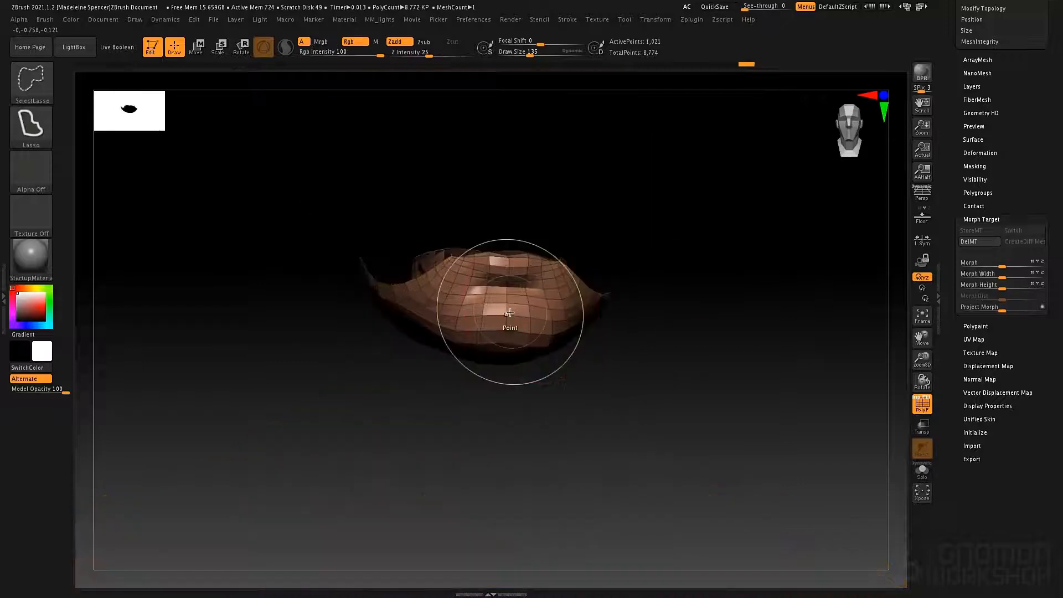
pyautogui.keyDown('ctrl'); pyautogui.keyDown('shift'); pyautogui.click(509, 313); pyautogui.keyUp('shift'); pyautogui.keyUp('ctrl')
# Hide the leftover polygons along the lower cheek edge and around the mouth corners with lasso selections.
pyautogui.keyDown('alt'); pyautogui.moveTo(757, 283); pyautogui.dragTo(853, 280); pyautogui.keyUp('alt')
pyautogui.moveTo(598, 264); pyautogui.dragTo(631, 277)
pyautogui.keyDown('ctrl'); pyautogui.keyDown('shift'); pyautogui.moveTo(452, 271); pyautogui.dragTo(414, 226); pyautogui.keyUp('shift'); pyautogui.keyUp('ctrl')
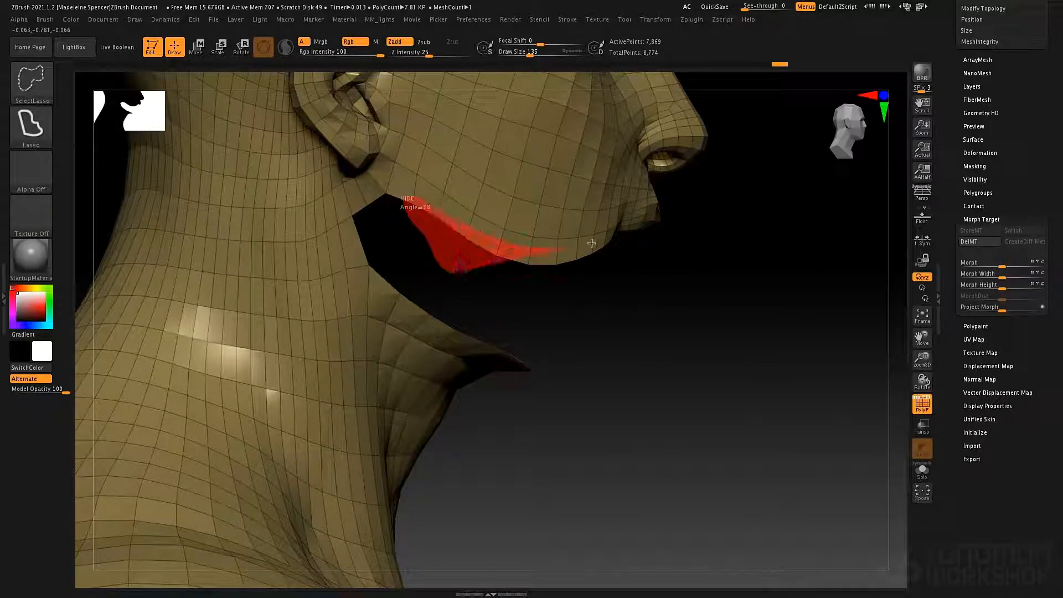
pyautogui.keyDown('ctrl'); pyautogui.keyDown('shift'); pyautogui.moveTo(623, 247); pyautogui.dragTo(648, 292); pyautogui.keyUp('shift'); pyautogui.keyUp('ctrl')
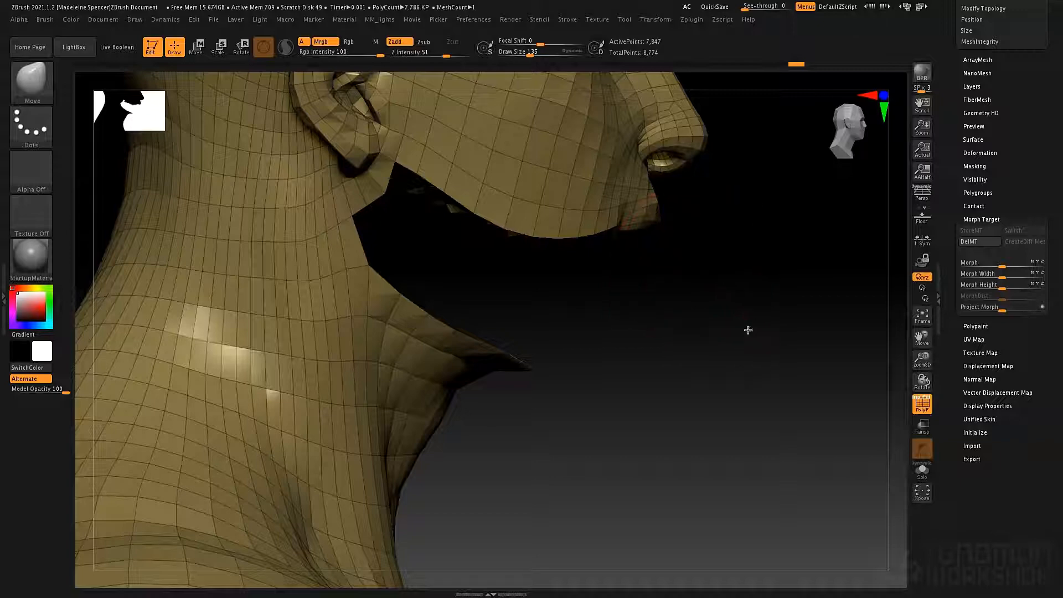
pyautogui.keyDown('alt'); pyautogui.moveTo(748, 330); pyautogui.dragTo(736, 355); pyautogui.keyUp('alt')
pyautogui.keyDown('alt'); pyautogui.moveTo(633, 249); pyautogui.dragTo(671, 409); pyautogui.keyUp('alt')
pyautogui.moveTo(610, 384)
pyautogui.keyDown('ctrl'); pyautogui.keyDown('shift'); pyautogui.mouseDown()
pyautogui.moveTo(543, 354)
pyautogui.moveTo(585, 339)
pyautogui.mouseUp(); pyautogui.keyUp('shift'); pyautogui.keyUp('ctrl')
pyautogui.moveTo(652, 364)
pyautogui.mouseDown()
pyautogui.moveTo(641, 366)
pyautogui.moveTo(641, 382)
pyautogui.moveTo(564, 314)
pyautogui.moveTo(222, 160)
pyautogui.mouseUp()
pyautogui.moveTo(558, 304); pyautogui.dragTo(726, 311)
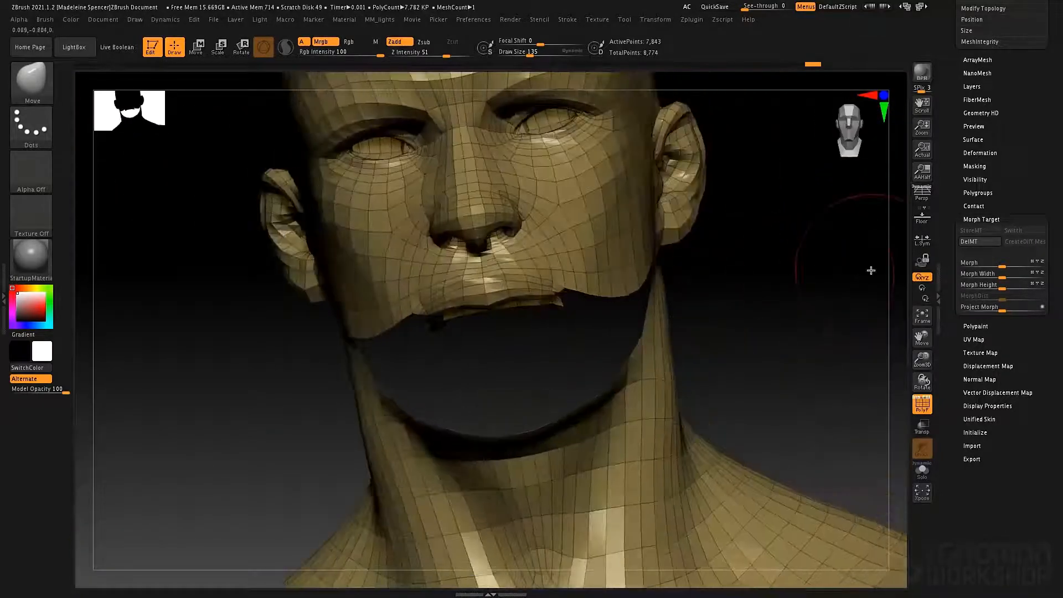
# Assign the visible head and neck polygons to their own polygroup.
pyautogui.click(976, 220)
pyautogui.click(977, 193)
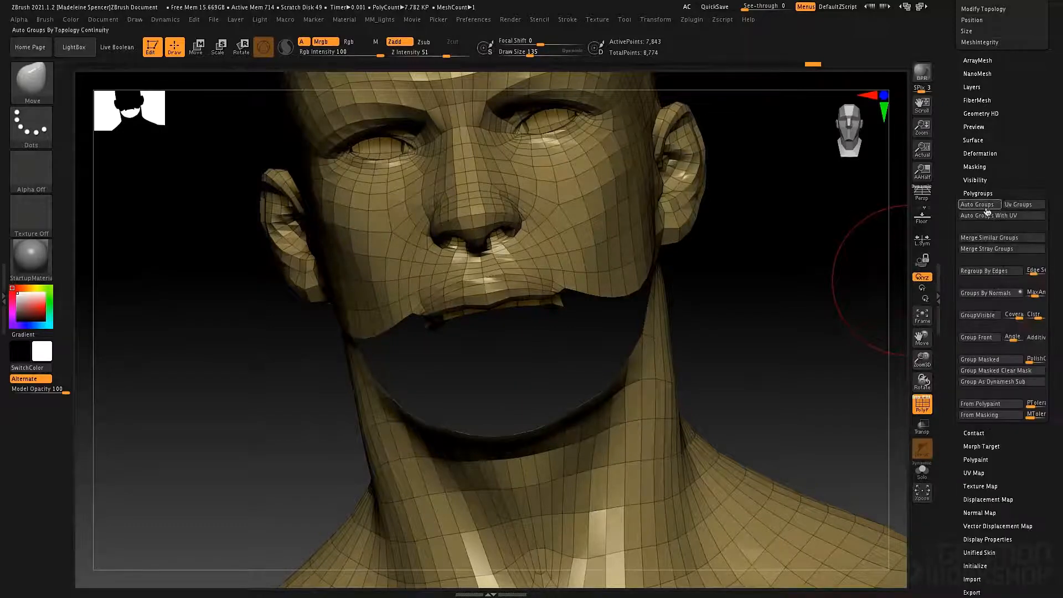
pyautogui.click(978, 271)
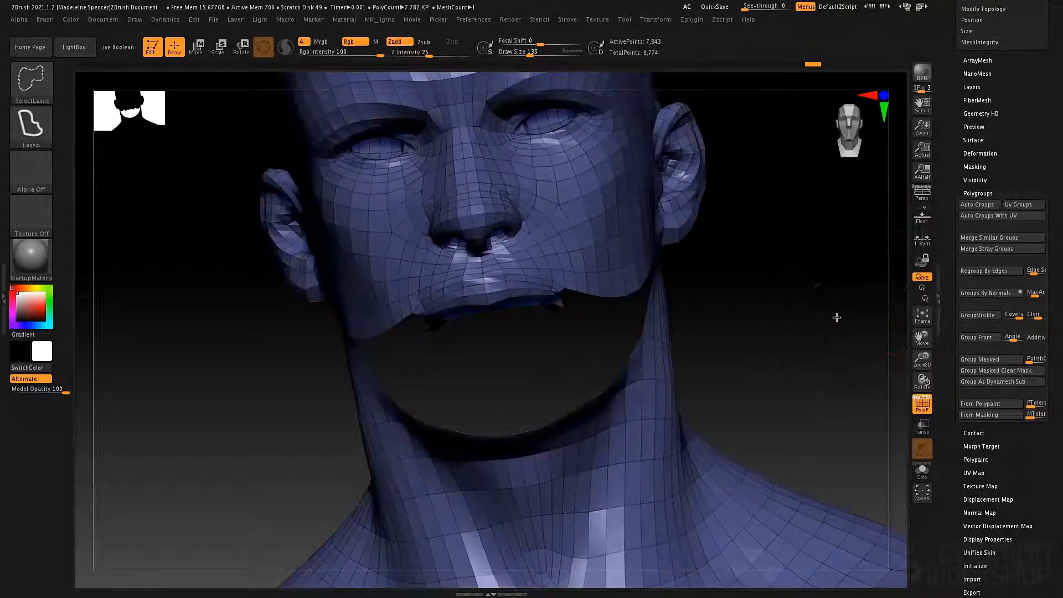
# Show only the lower jaw with its leftover strip, merge these polygons into one polygroup, and unhide the whole head.
pyautogui.keyDown('ctrl'); pyautogui.keyDown('shift'); pyautogui.click(797, 314); pyautogui.keyUp('shift'); pyautogui.keyUp('ctrl')
pyautogui.moveTo(797, 314); pyautogui.dragTo(931, 303)
pyautogui.keyDown('ctrl'); pyautogui.keyDown('shift'); pyautogui.click(515, 265); pyautogui.keyUp('shift'); pyautogui.keyUp('ctrl')
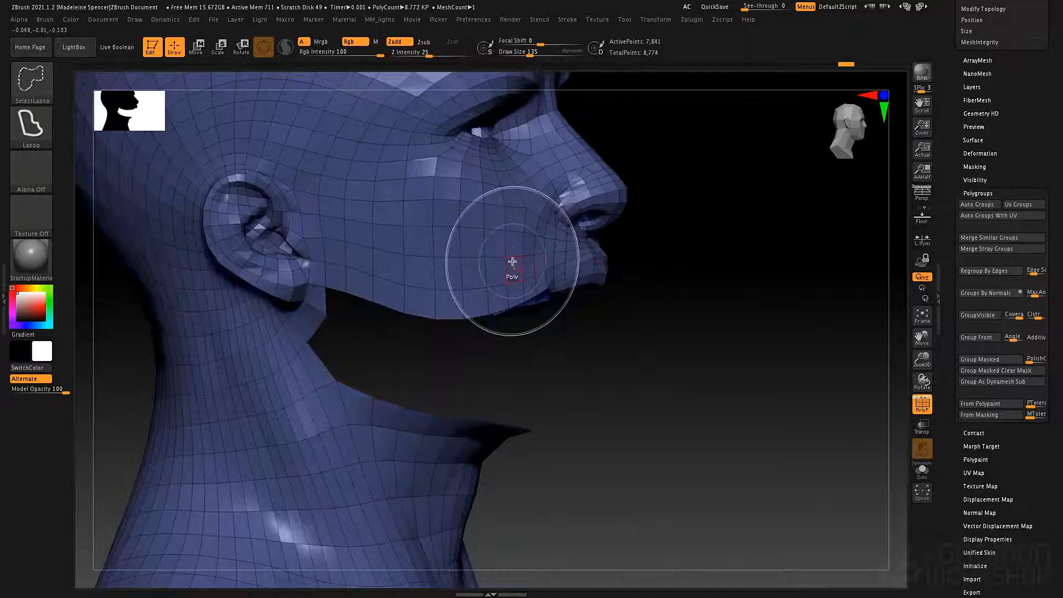
pyautogui.keyDown('ctrl'); pyautogui.keyDown('shift'); pyautogui.click(676, 266); pyautogui.keyUp('shift'); pyautogui.keyUp('ctrl')
pyautogui.keyDown('ctrl'); pyautogui.keyDown('shift'); pyautogui.click(511, 272); pyautogui.keyUp('shift'); pyautogui.keyUp('ctrl')
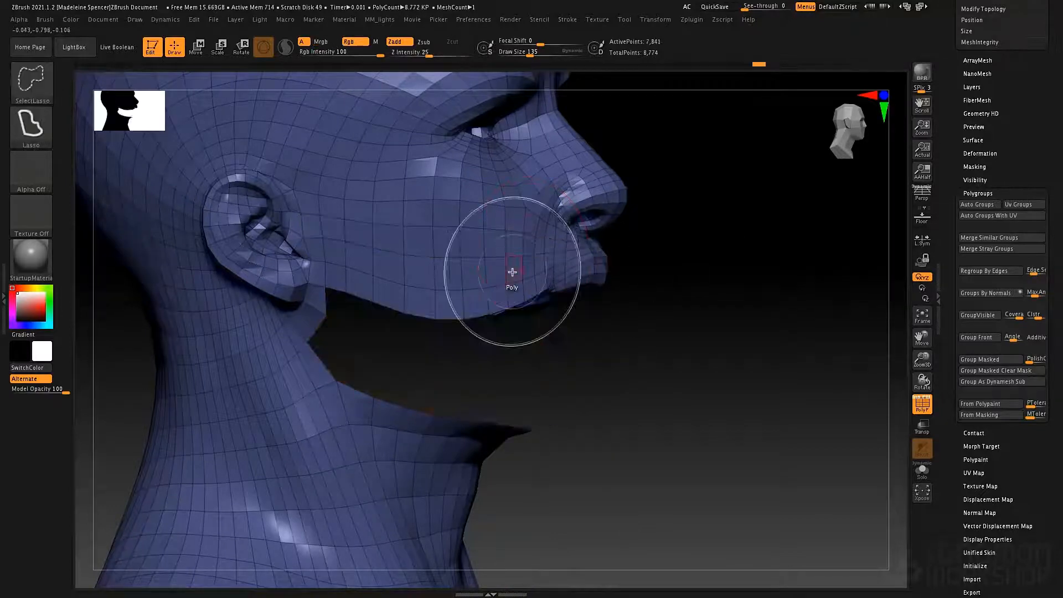
pyautogui.keyDown('ctrl'); pyautogui.keyDown('shift'); pyautogui.click(513, 272); pyautogui.keyUp('shift'); pyautogui.keyUp('ctrl')
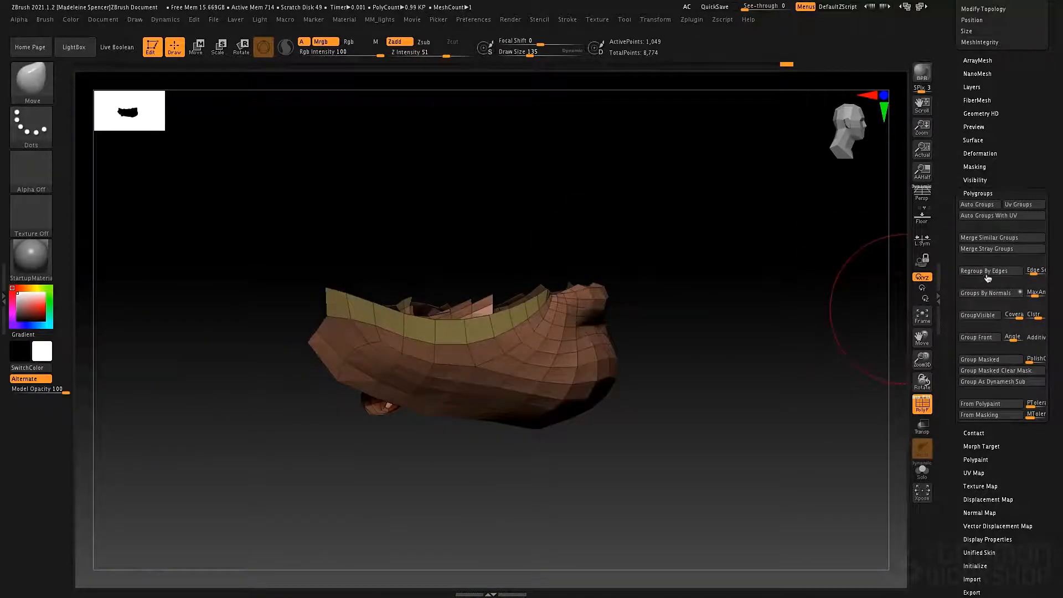
pyautogui.click(976, 316)
pyautogui.keyDown('ctrl'); pyautogui.keyDown('shift'); pyautogui.click(720, 294); pyautogui.keyUp('shift'); pyautogui.keyUp('ctrl')
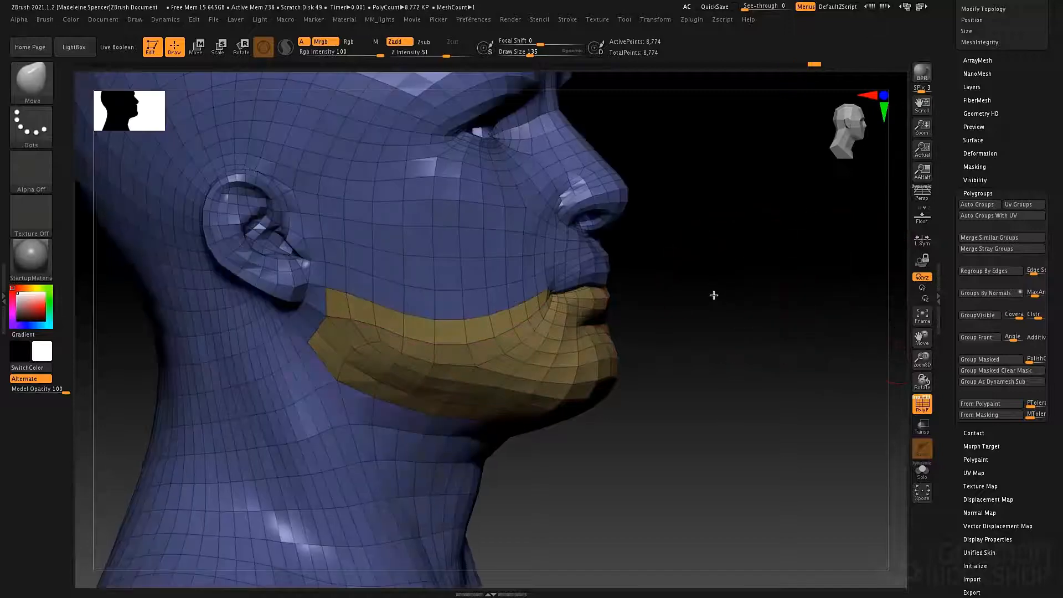
pyautogui.moveTo(712, 294); pyautogui.dragTo(702, 296)
pyautogui.keyDown('alt'); pyautogui.moveTo(708, 279); pyautogui.dragTo(584, 278, button='right'); pyautogui.keyUp('alt')
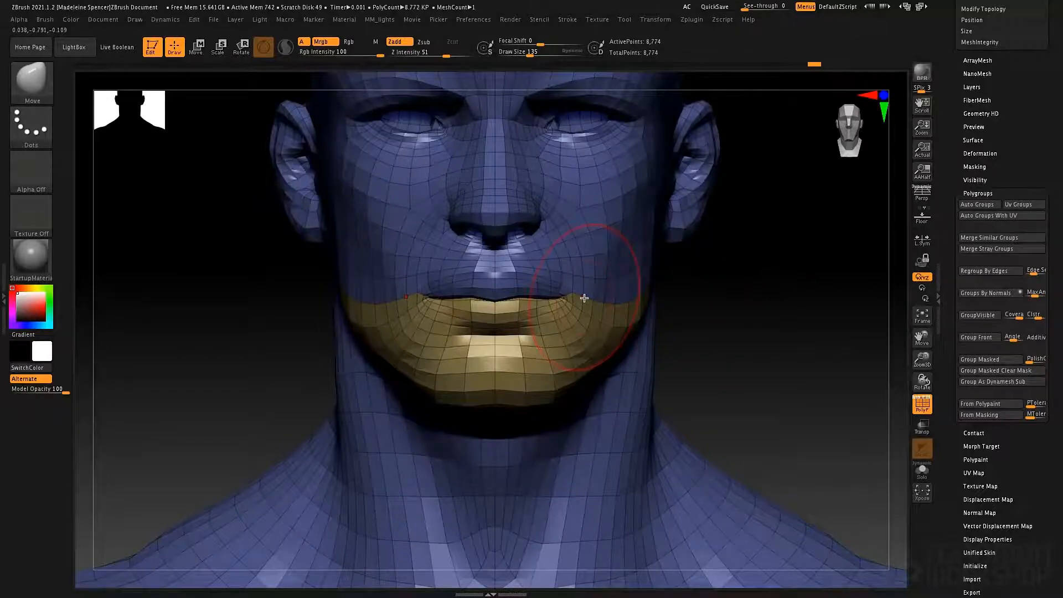
pyautogui.press('b')
pyautogui.press('s')
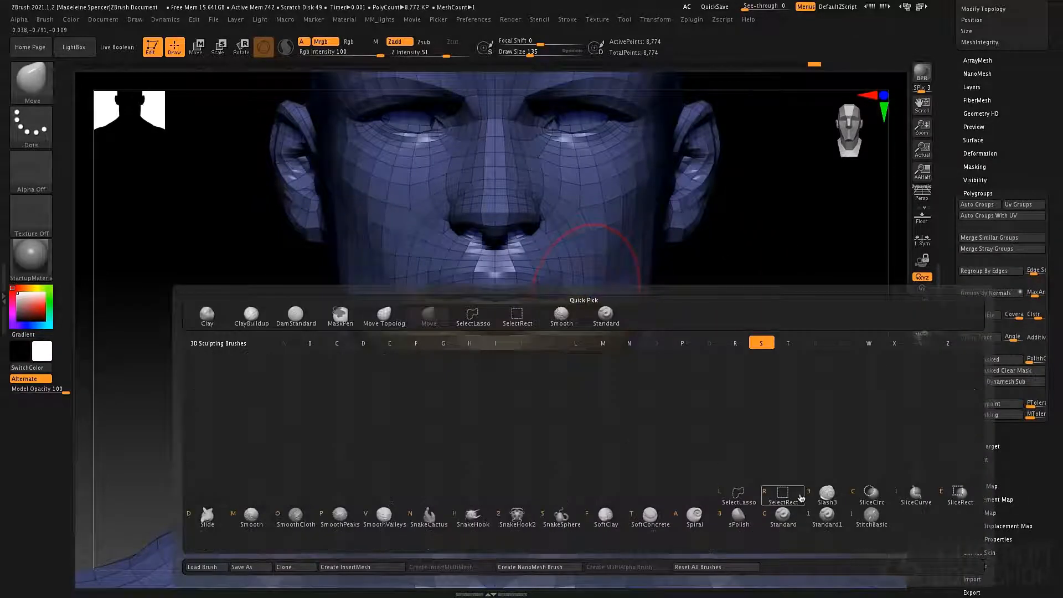
pyautogui.click(800, 497)
# Mask the isolated lower jaw polygroup, unhide the head, and invert the mask so only the jaw stays editable.
pyautogui.keyDown('ctrl'); pyautogui.keyDown('shift'); pyautogui.click(545, 359); pyautogui.keyUp('shift'); pyautogui.keyUp('ctrl')
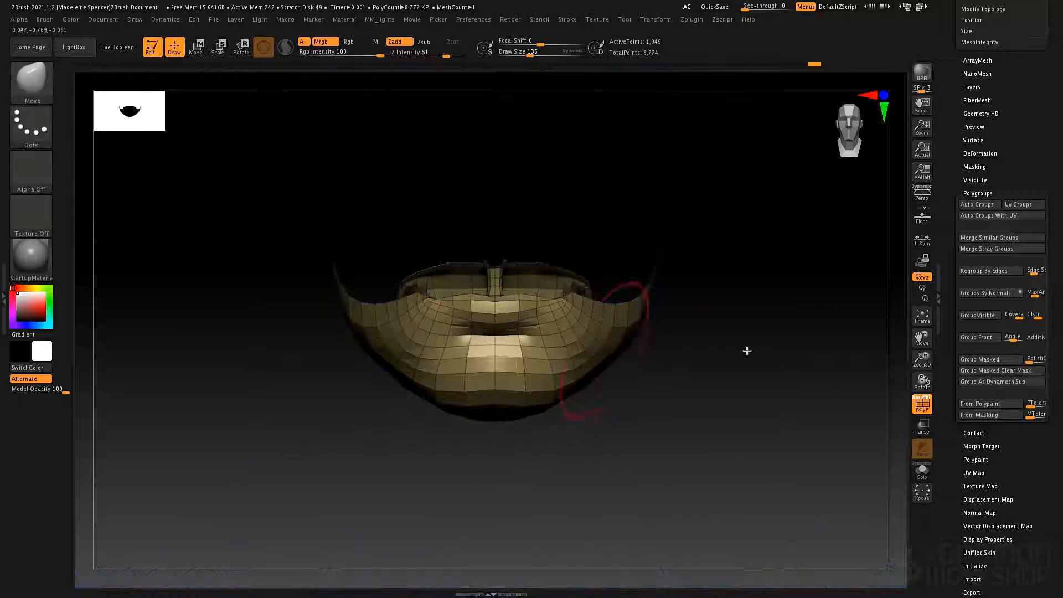
pyautogui.keyDown('ctrl'); pyautogui.click(752, 352); pyautogui.keyUp('ctrl')
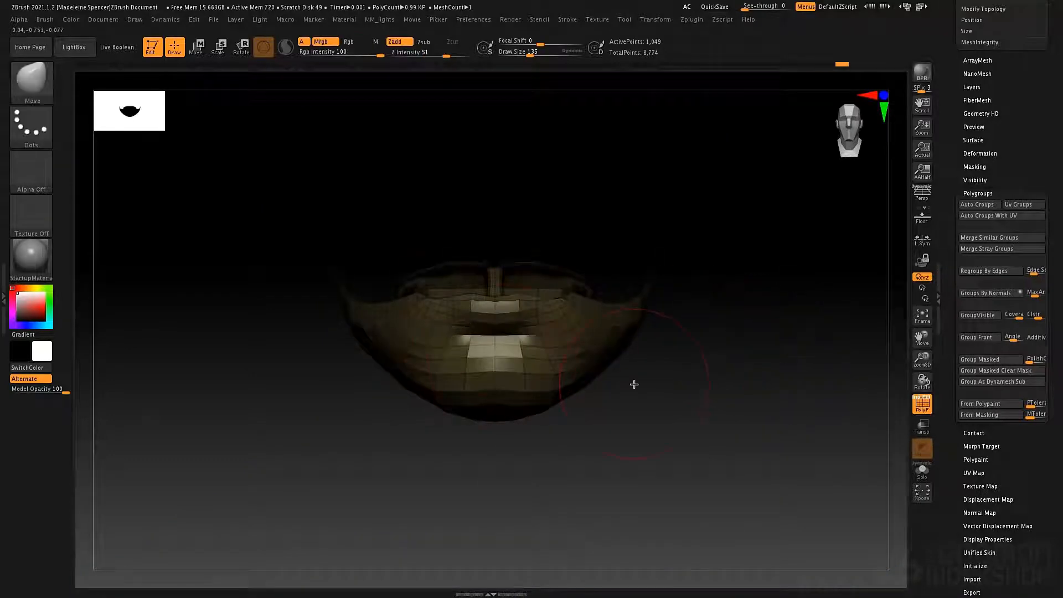
pyautogui.keyDown('ctrl'); pyautogui.keyDown('shift'); pyautogui.click(660, 373); pyautogui.keyUp('shift'); pyautogui.keyUp('ctrl')
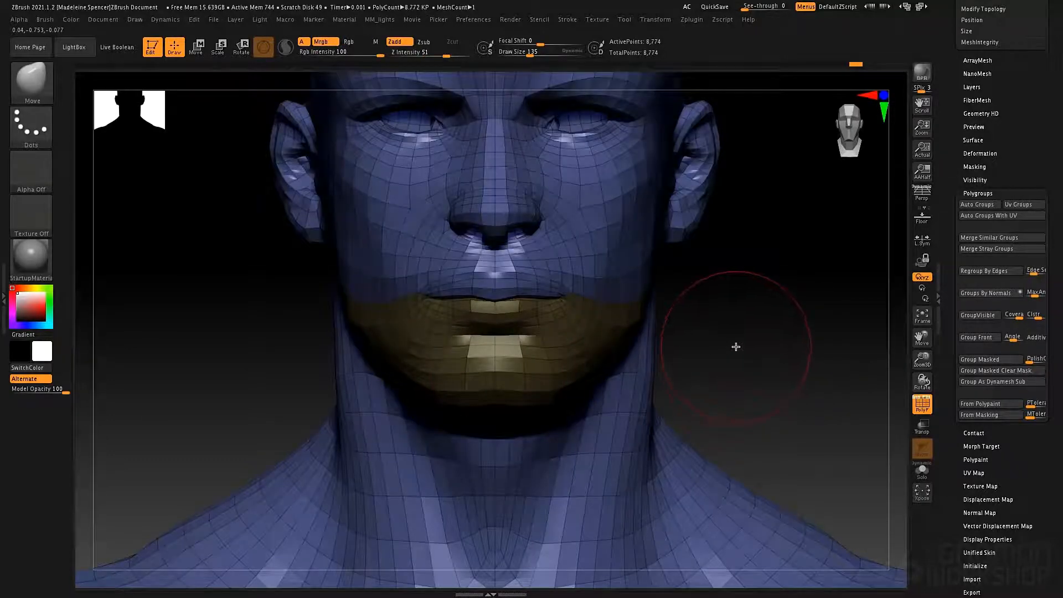
pyautogui.moveTo(727, 350)
pyautogui.mouseDown()
pyautogui.moveTo(712, 351)
pyautogui.moveTo(726, 351)
pyautogui.mouseUp()
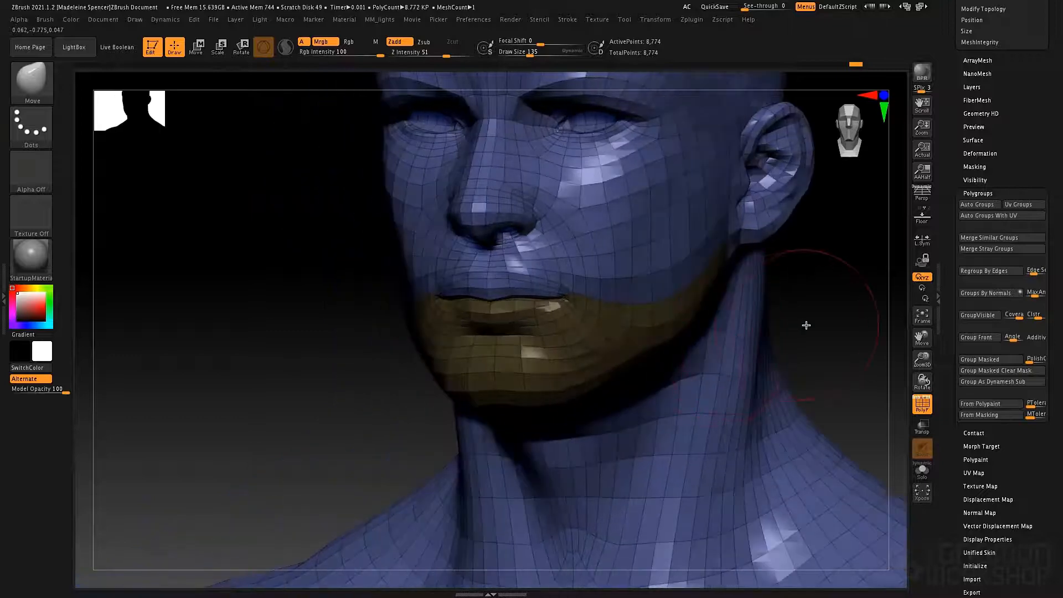
pyautogui.moveTo(828, 318)
pyautogui.mouseDown()
pyautogui.moveTo(845, 313)
pyautogui.moveTo(818, 316)
pyautogui.mouseUp()
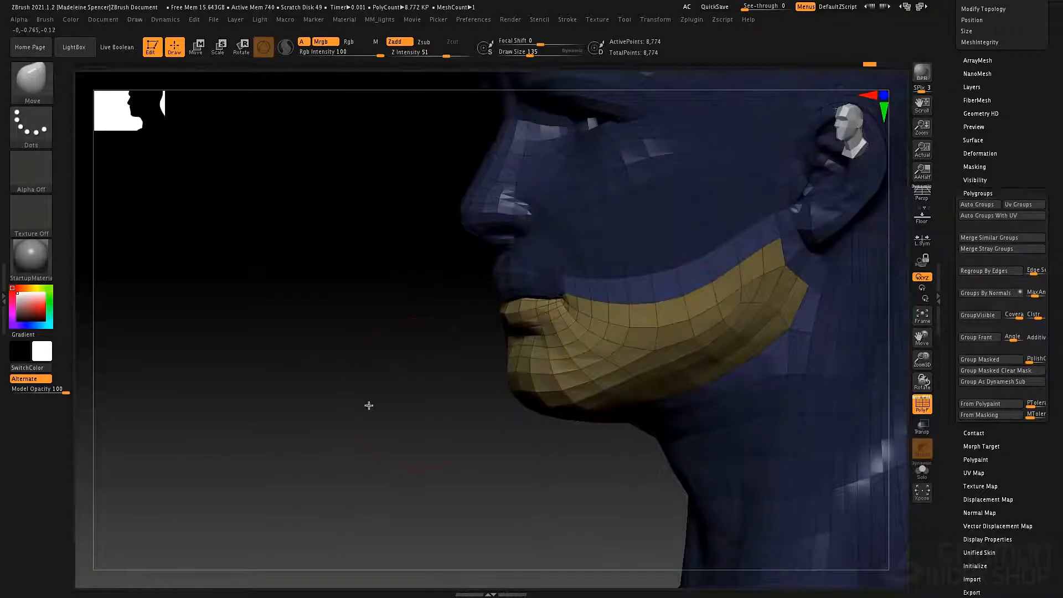
# Try pulling the chin with the Move brush at draw size 287, and undo the change.
pyautogui.moveTo(369, 405); pyautogui.dragTo(297, 366)
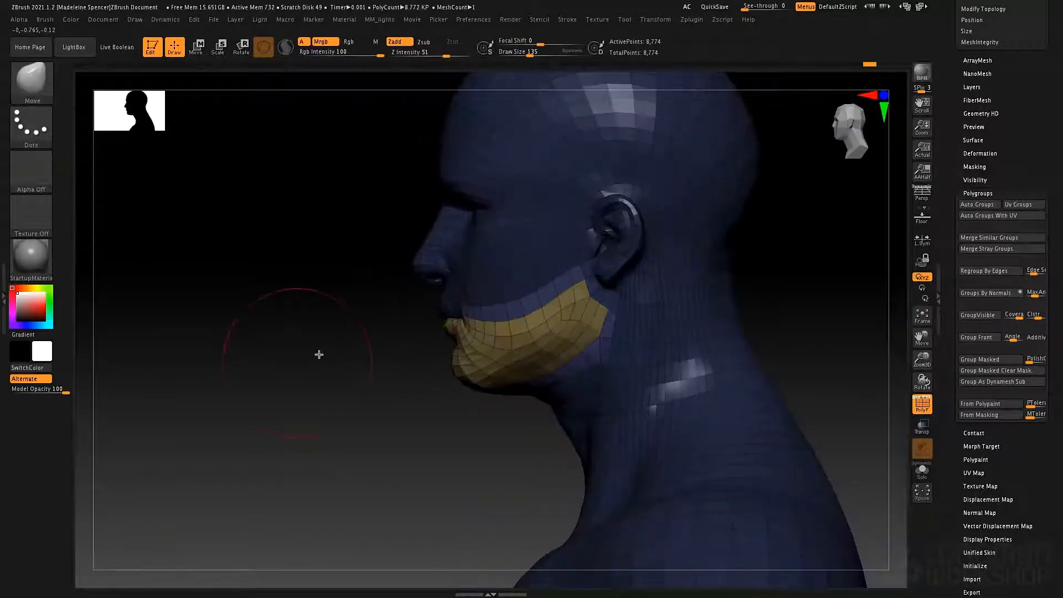
pyautogui.press('space')
pyautogui.moveTo(373, 325); pyautogui.dragTo(385, 325)
pyautogui.moveTo(456, 357)
pyautogui.mouseDown()
pyautogui.moveTo(430, 378)
pyautogui.moveTo(474, 350)
pyautogui.moveTo(447, 327)
pyautogui.mouseUp()
pyautogui.hotkey('ctrl', 'z')
pyautogui.press('e')
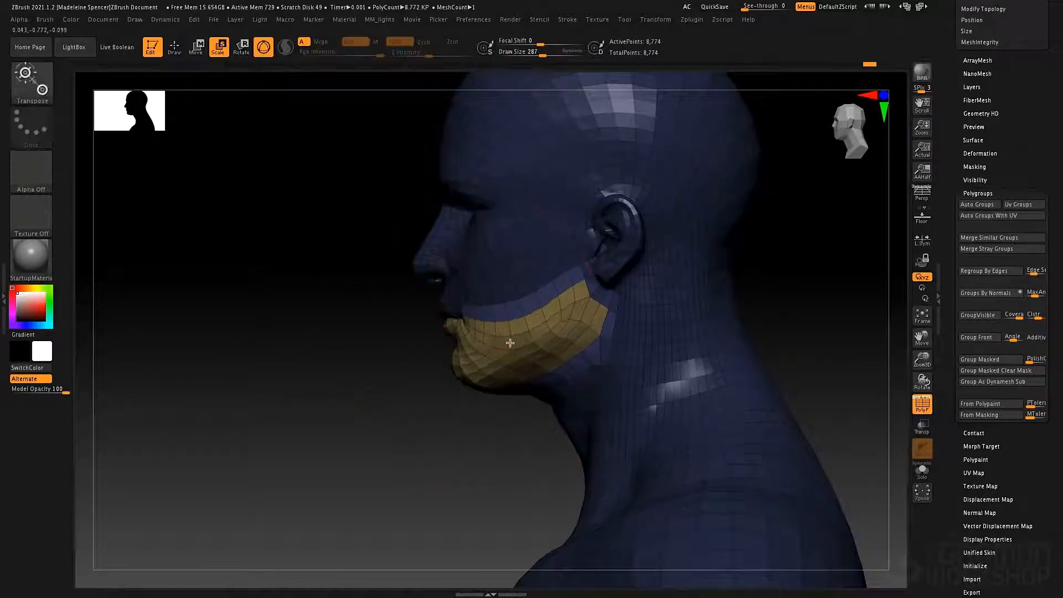
pyautogui.press('q')
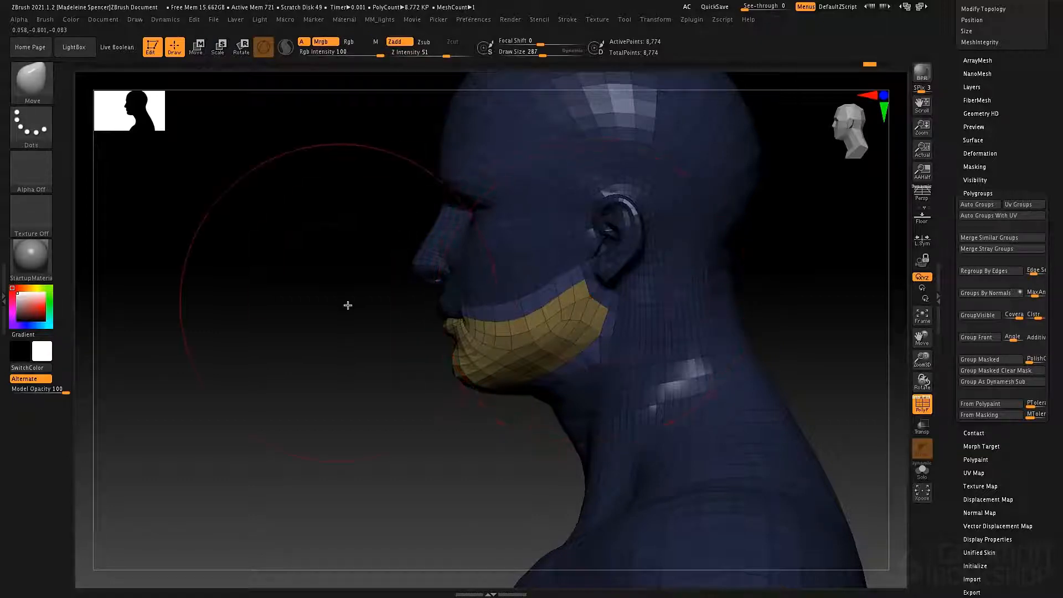
# Place the transform gizmo at the back of the jaw and try rotating the unmasked jaw there.
pyautogui.press('w')
pyautogui.click(576, 299)
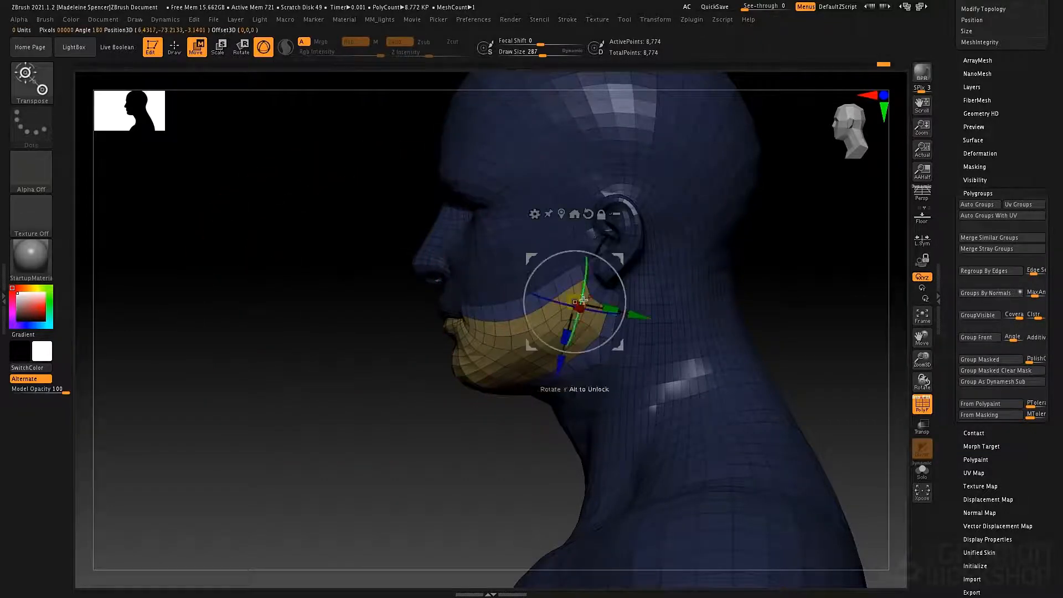
pyautogui.moveTo(622, 292); pyautogui.dragTo(346, 355)
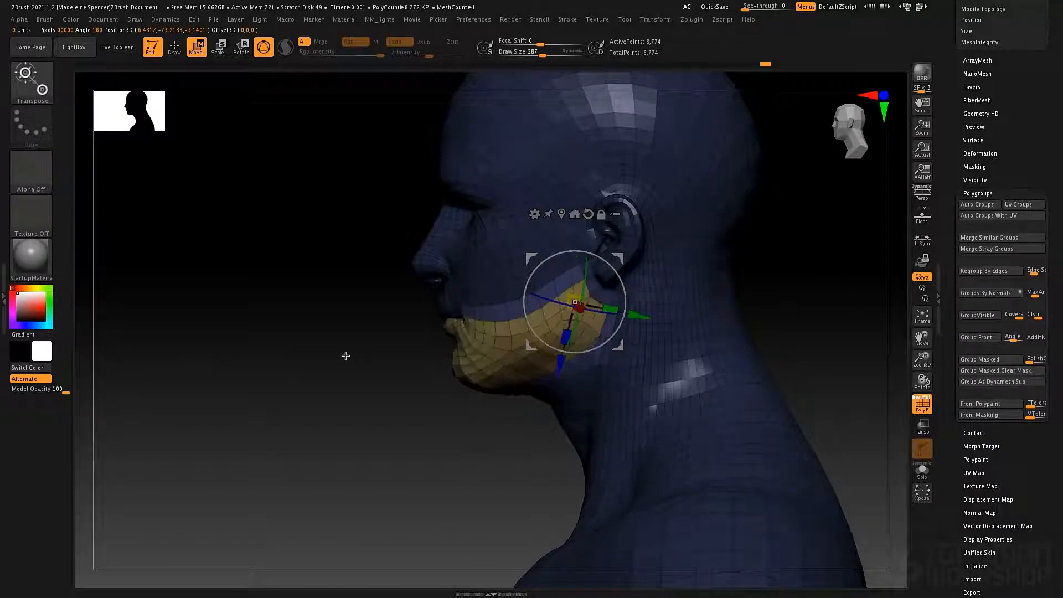
pyautogui.press('q')
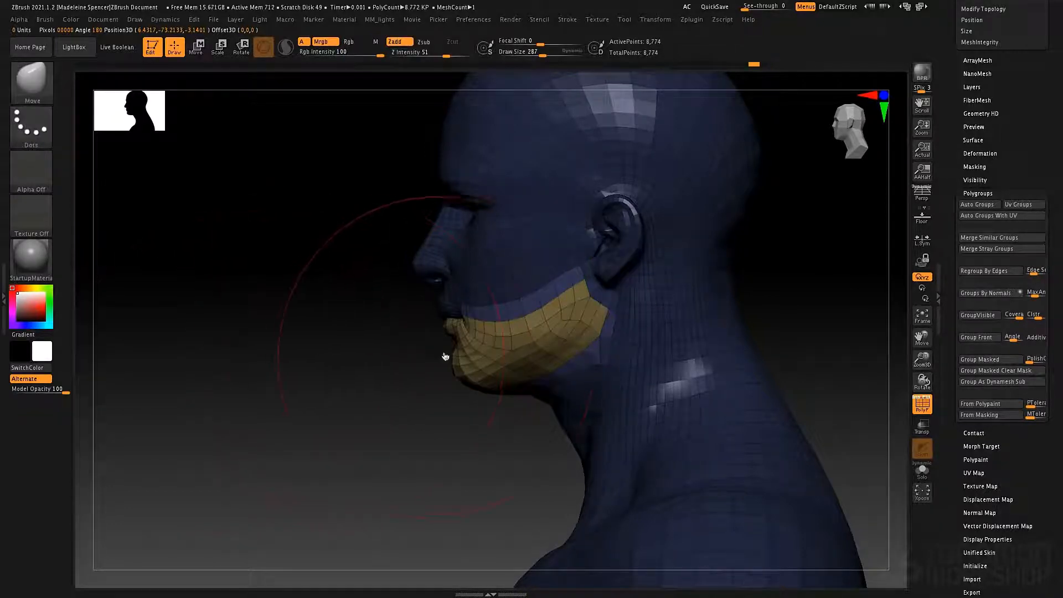
# Try pulling the lower jaw forward with the Move brush at draw size 145, undo the pull, and remove the mask.
pyautogui.press('space')
pyautogui.moveTo(445, 356)
pyautogui.mouseDown()
pyautogui.moveTo(433, 355)
pyautogui.moveTo(443, 337)
pyautogui.mouseUp()
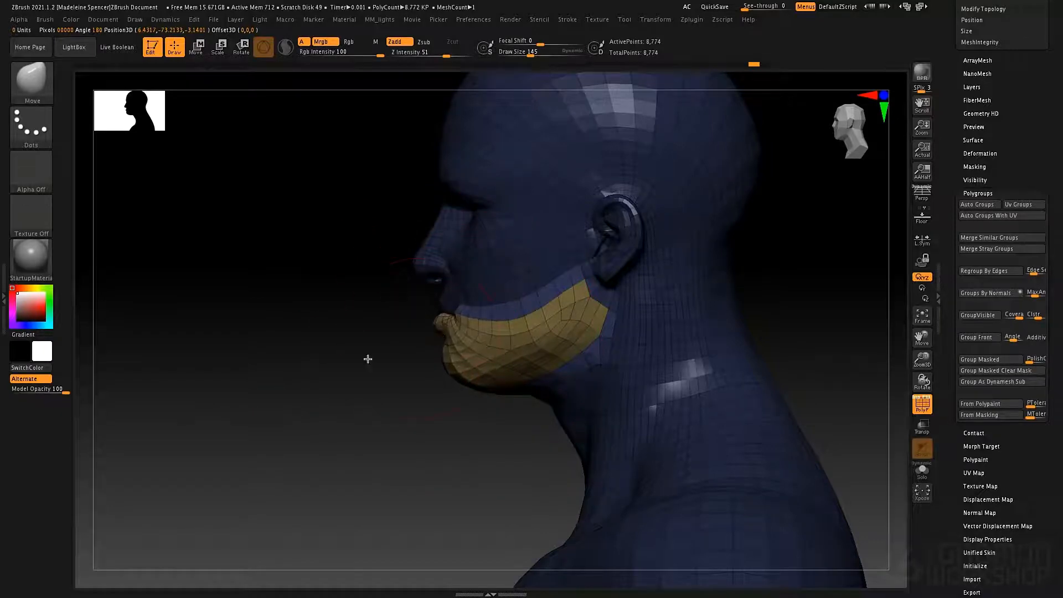
pyautogui.moveTo(368, 359)
pyautogui.mouseDown()
pyautogui.moveTo(653, 361)
pyautogui.moveTo(603, 351)
pyautogui.moveTo(619, 352)
pyautogui.mouseUp()
pyautogui.press('ctrl')
pyautogui.hotkey('ctrl', 'z')
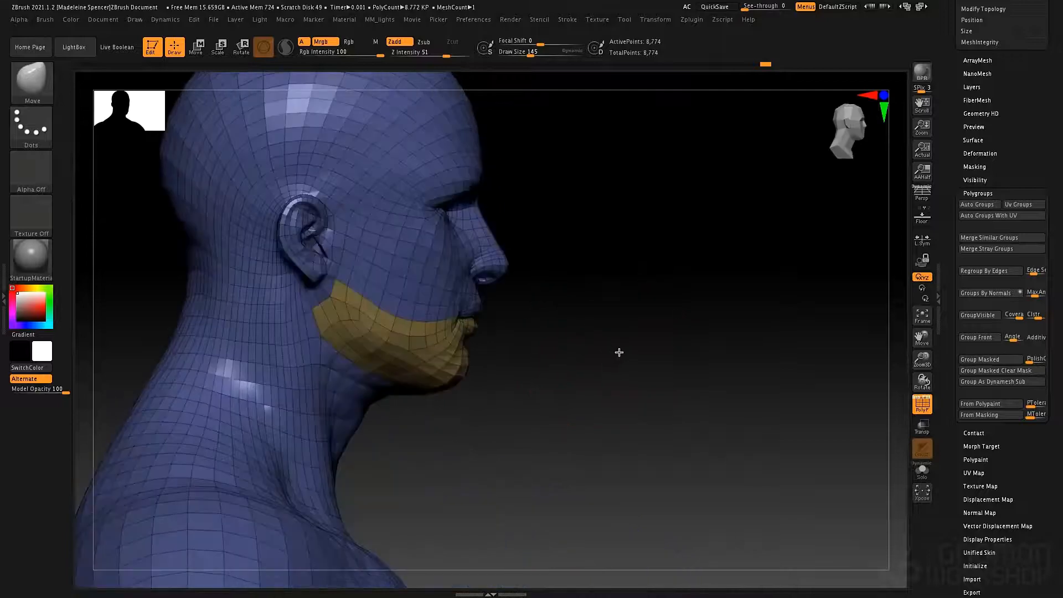
# Isolate the ear and its immediate surroundings with lasso selections.
pyautogui.keyDown('alt'); pyautogui.moveTo(558, 365); pyautogui.dragTo(681, 346); pyautogui.keyUp('alt')
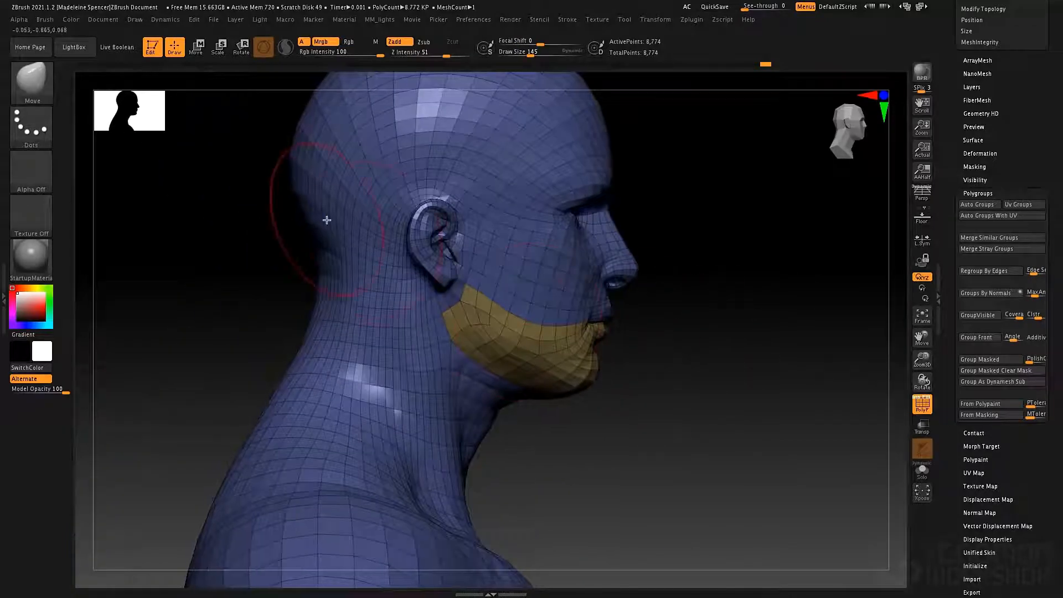
pyautogui.keyDown('ctrl'); pyautogui.keyDown('shift'); pyautogui.moveTo(213, 143); pyautogui.dragTo(481, 302); pyautogui.keyUp('shift'); pyautogui.keyUp('ctrl')
pyautogui.keyDown('ctrl'); pyautogui.keyDown('shift'); pyautogui.moveTo(228, 124); pyautogui.dragTo(410, 362); pyautogui.keyUp('shift'); pyautogui.keyUp('ctrl')
pyautogui.keyDown('ctrl'); pyautogui.keyDown('alt'); pyautogui.keyDown('shift'); pyautogui.moveTo(552, 126); pyautogui.dragTo(351, 196); pyautogui.keyUp('shift'); pyautogui.keyUp('alt'); pyautogui.keyUp('ctrl')
pyautogui.keyDown('ctrl'); pyautogui.keyDown('shift'); pyautogui.moveTo(611, 159); pyautogui.dragTo(474, 327); pyautogui.keyUp('shift'); pyautogui.keyUp('ctrl')
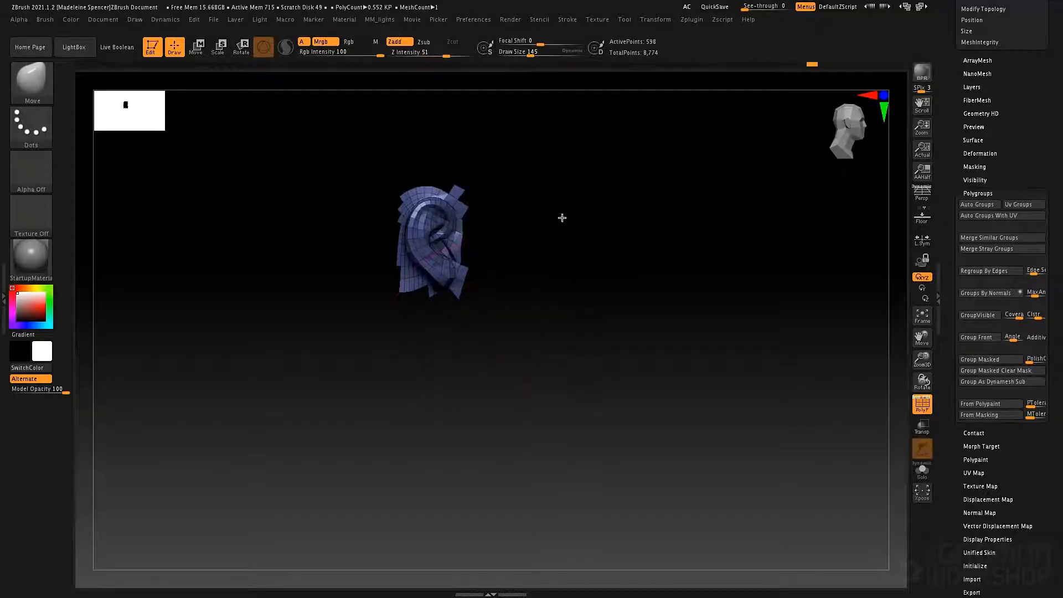
# Try to trim the extra polygons and edge loops around the isolated ear with lasso selections, and restore the full mesh.
pyautogui.press('f')
pyautogui.keyDown('alt'); pyautogui.moveTo(543, 226); pyautogui.dragTo(644, 316); pyautogui.keyUp('alt')
pyautogui.press('s')
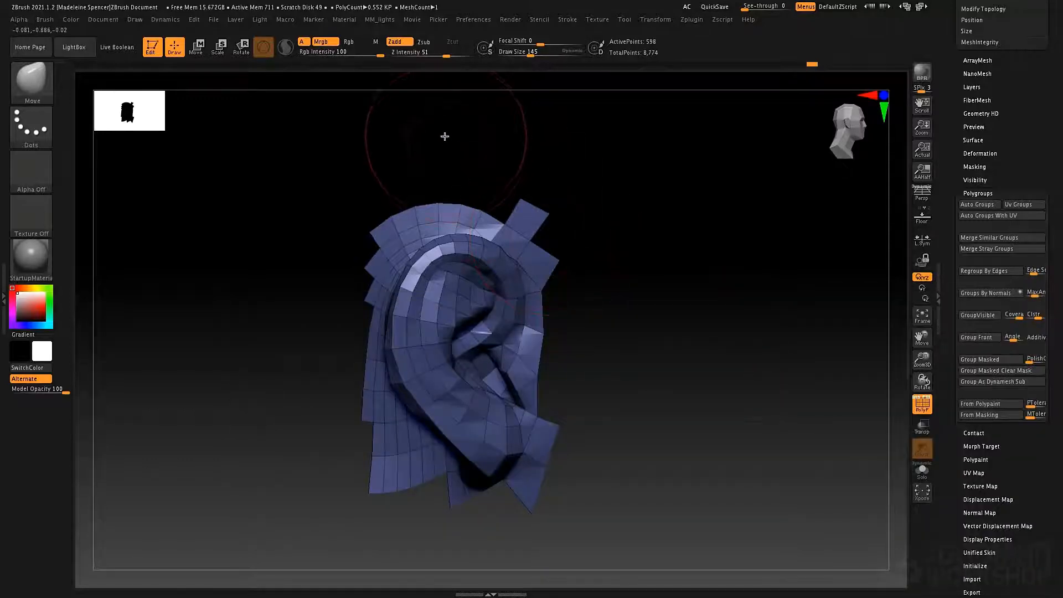
pyautogui.moveTo(444, 136)
pyautogui.keyDown('ctrl'); pyautogui.keyDown('shift'); pyautogui.mouseDown()
pyautogui.moveTo(324, 172)
pyautogui.moveTo(377, 246)
pyautogui.moveTo(463, 222)
pyautogui.moveTo(572, 274)
pyautogui.moveTo(628, 217)
pyautogui.moveTo(605, 261)
pyautogui.moveTo(690, 268)
pyautogui.mouseUp(); pyautogui.keyUp('shift'); pyautogui.keyUp('ctrl')
pyautogui.moveTo(489, 200)
pyautogui.mouseDown()
pyautogui.moveTo(510, 166)
pyautogui.moveTo(386, 165)
pyautogui.moveTo(369, 231)
pyautogui.moveTo(393, 255)
pyautogui.moveTo(440, 173)
pyautogui.moveTo(454, 166)
pyautogui.moveTo(486, 184)
pyautogui.mouseUp()
pyautogui.moveTo(555, 171)
pyautogui.mouseDown()
pyautogui.moveTo(543, 182)
pyautogui.moveTo(341, 201)
pyautogui.moveTo(354, 248)
pyautogui.moveTo(389, 243)
pyautogui.mouseUp()
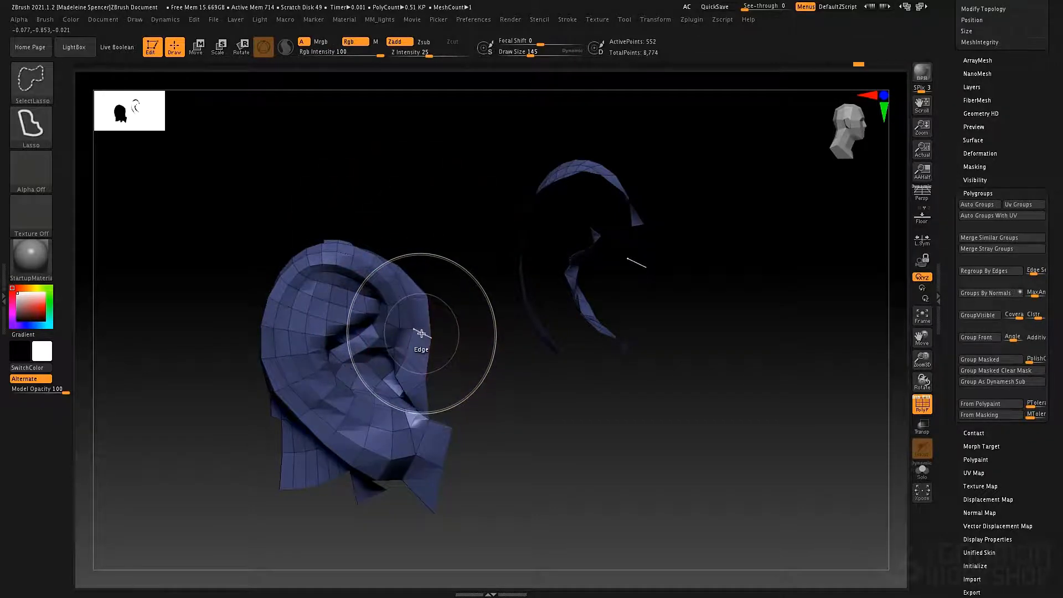
pyautogui.keyDown('ctrl'); pyautogui.keyDown('shift'); pyautogui.click(422, 333); pyautogui.keyUp('shift'); pyautogui.keyUp('ctrl')
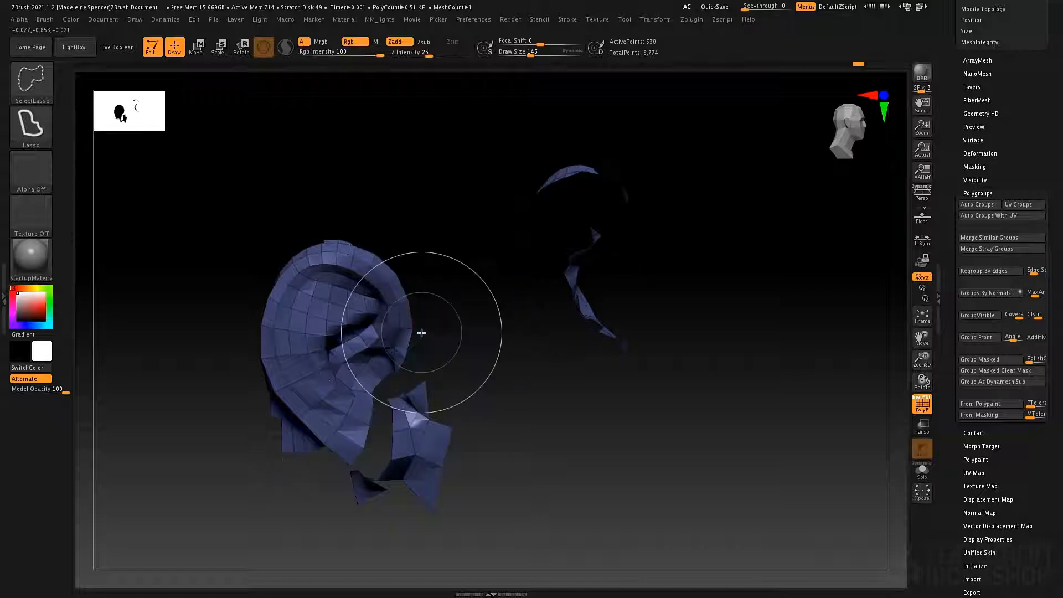
pyautogui.keyDown('ctrl'); pyautogui.keyDown('shift'); pyautogui.click(445, 359); pyautogui.keyUp('shift'); pyautogui.keyUp('ctrl')
pyautogui.moveTo(460, 354)
pyautogui.mouseDown()
pyautogui.moveTo(496, 321)
pyautogui.moveTo(468, 325)
pyautogui.mouseUp()
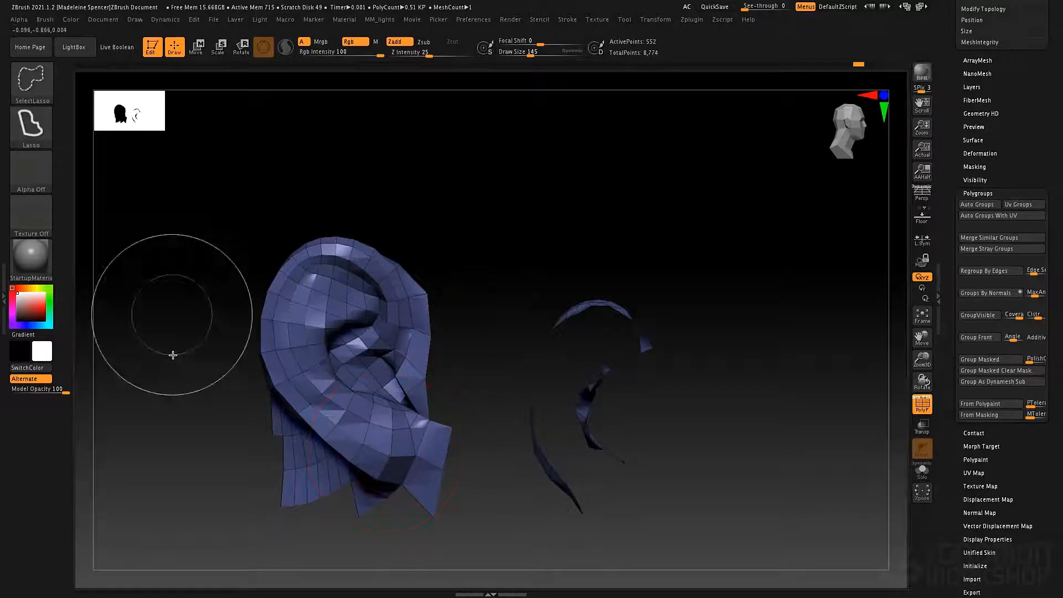
pyautogui.keyDown('ctrl'); pyautogui.keyDown('shift'); pyautogui.click(182, 394); pyautogui.keyUp('shift'); pyautogui.keyUp('ctrl')
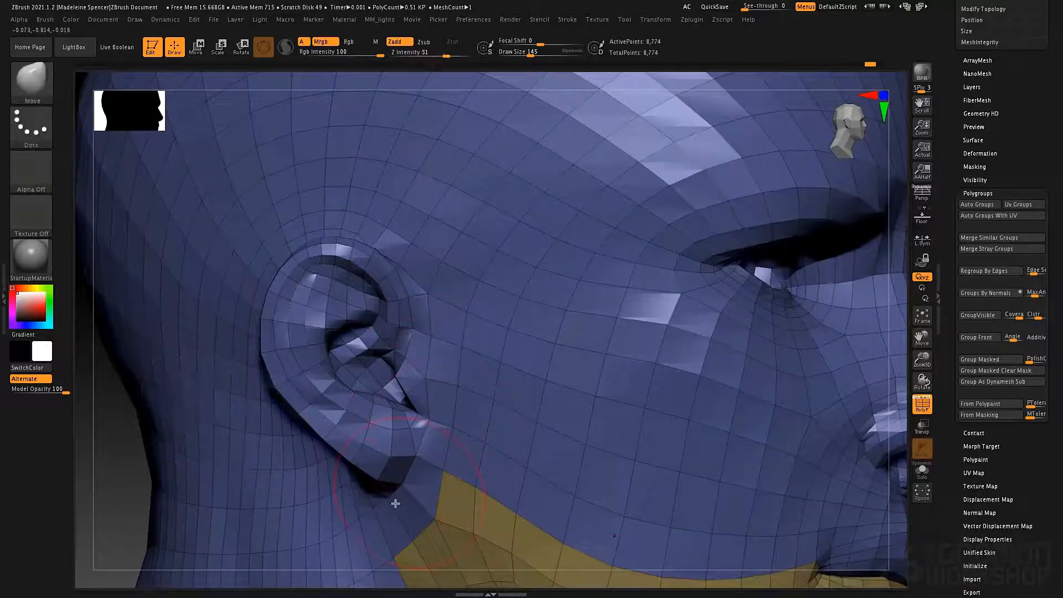
# Hide the edge loops running above, behind, in front of and below the ear with SelectLasso to separate it from the head.
pyautogui.moveTo(426, 494); pyautogui.dragTo(416, 486, button='right')
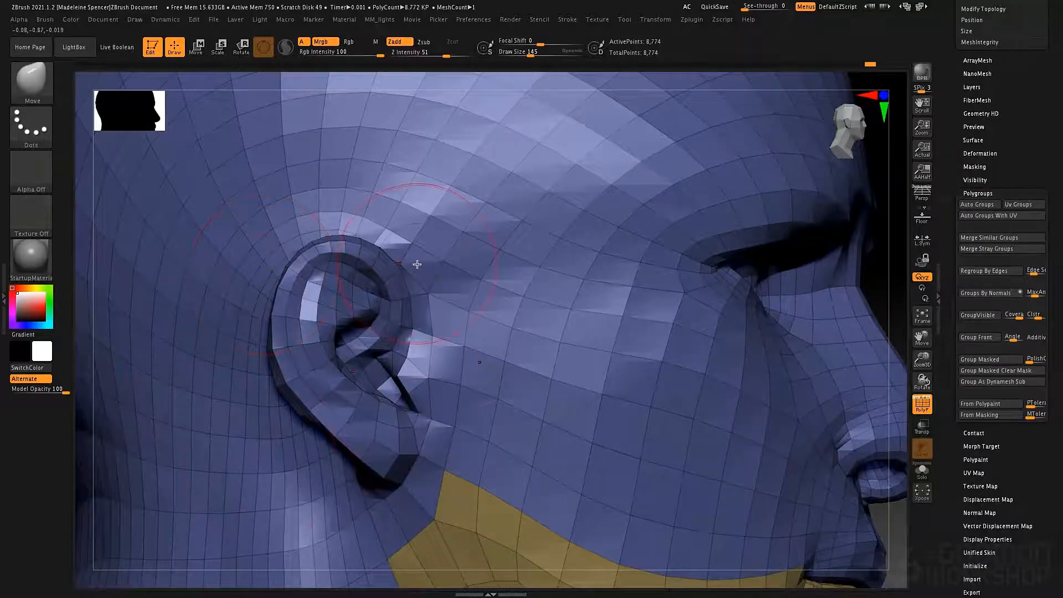
pyautogui.keyDown('ctrl'); pyautogui.keyDown('alt'); pyautogui.keyDown('shift'); pyautogui.click(438, 276); pyautogui.keyUp('shift'); pyautogui.keyUp('alt'); pyautogui.keyUp('ctrl')
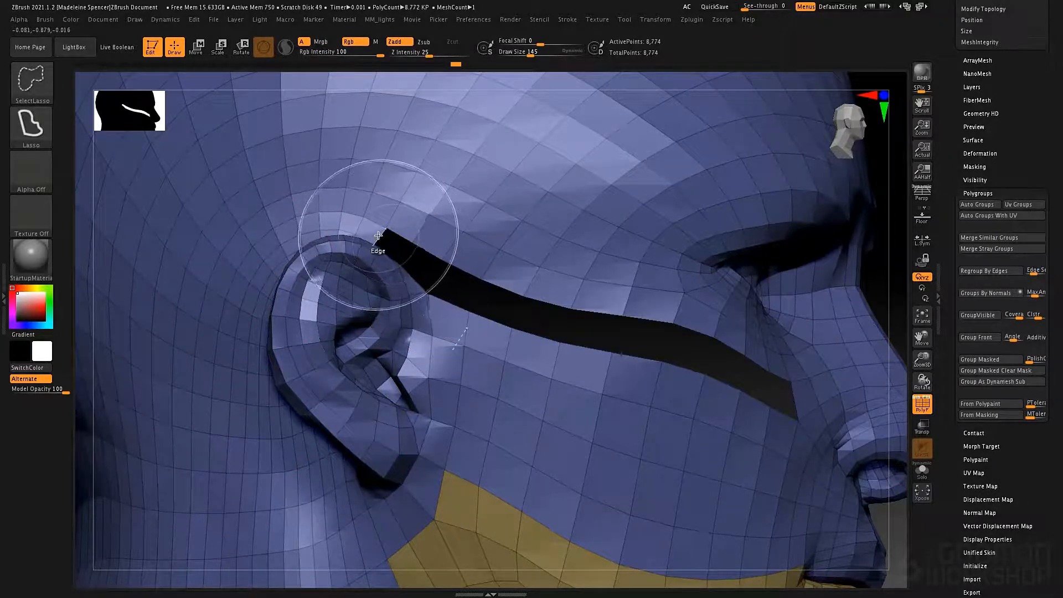
pyautogui.keyDown('ctrl'); pyautogui.keyDown('alt'); pyautogui.keyDown('shift'); pyautogui.click(378, 236); pyautogui.keyUp('shift'); pyautogui.keyUp('alt'); pyautogui.keyUp('ctrl')
pyautogui.keyDown('ctrl'); pyautogui.keyDown('alt'); pyautogui.keyDown('shift'); pyautogui.click(450, 304); pyautogui.keyUp('shift'); pyautogui.keyUp('alt'); pyautogui.keyUp('ctrl')
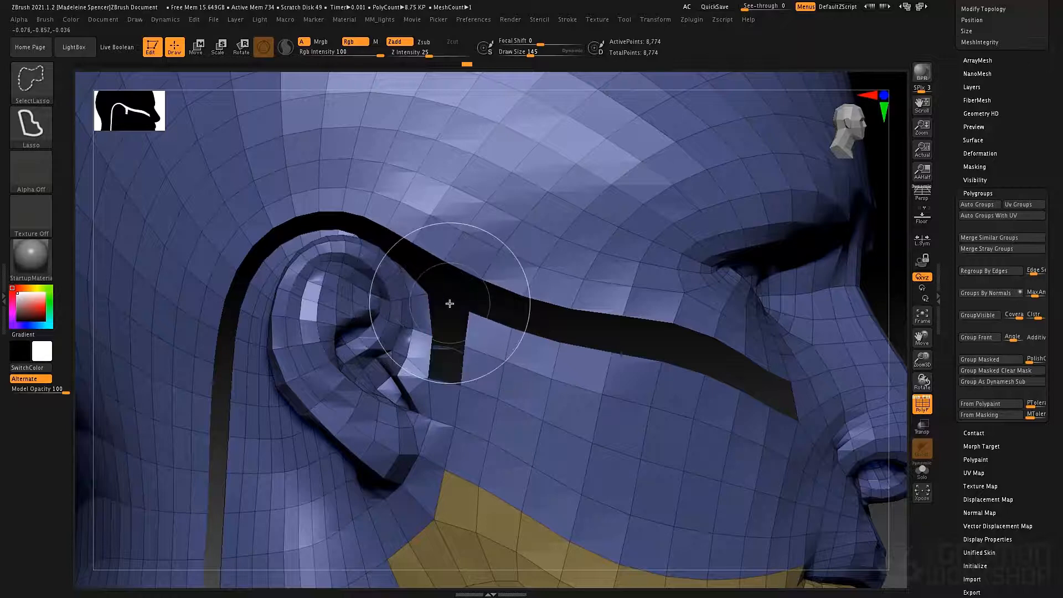
pyautogui.keyDown('ctrl'); pyautogui.keyDown('alt'); pyautogui.keyDown('shift'); pyautogui.click(449, 380); pyautogui.keyUp('shift'); pyautogui.keyUp('alt'); pyautogui.keyUp('ctrl')
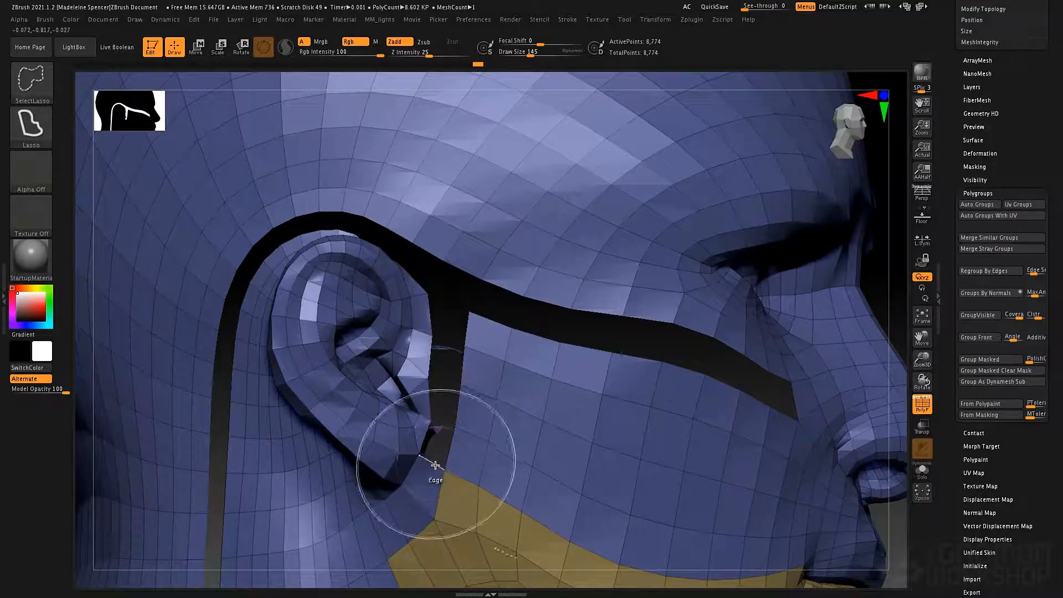
pyautogui.keyDown('ctrl'); pyautogui.keyDown('alt'); pyautogui.keyDown('shift'); pyautogui.click(418, 499); pyautogui.keyUp('shift'); pyautogui.keyUp('alt'); pyautogui.keyUp('ctrl')
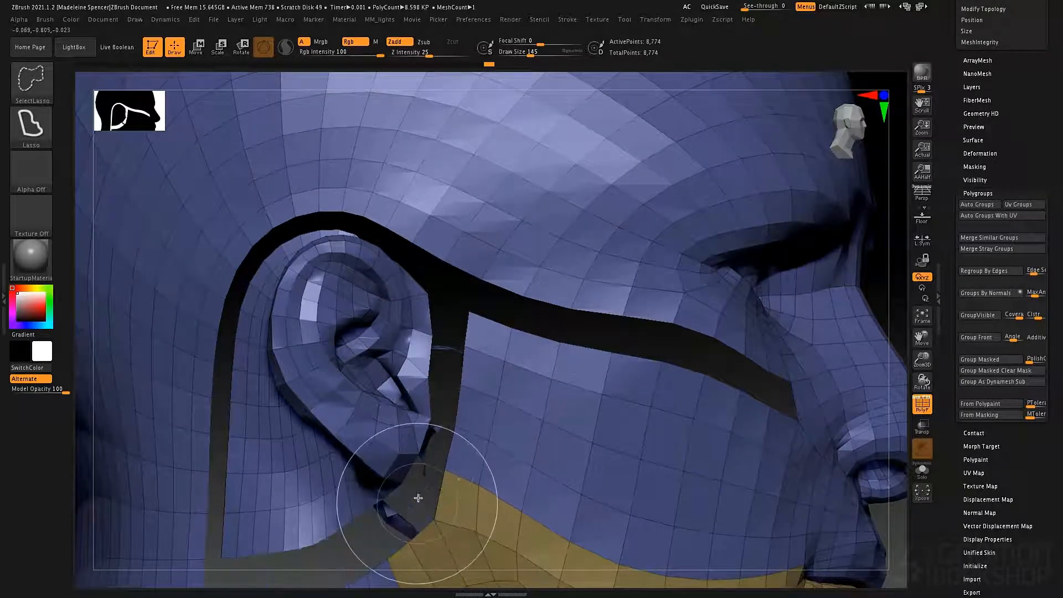
pyautogui.moveTo(460, 465)
pyautogui.keyDown('alt'); pyautogui.mouseDown(button='right')
pyautogui.moveTo(406, 332)
pyautogui.moveTo(424, 339)
pyautogui.moveTo(413, 339)
pyautogui.mouseUp(button='right'); pyautogui.keyUp('alt')
pyautogui.hotkey('ctrl', 'shift')
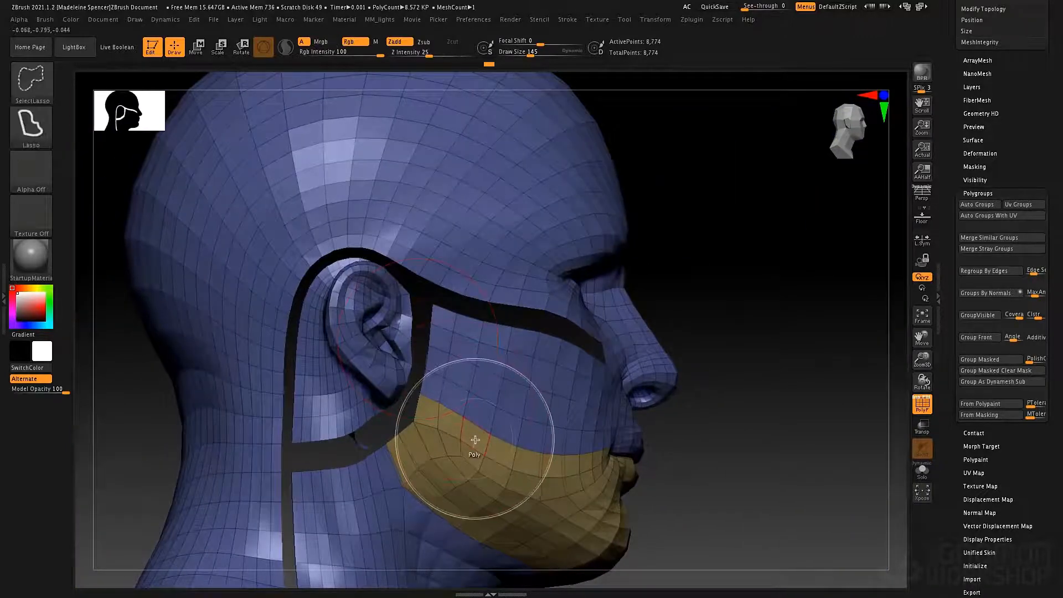
# Hide the lower jaw polygroup, and apply Auto Groups to the remaining visible pieces before restoring the full mesh.
pyautogui.keyDown('ctrl'); pyautogui.keyDown('shift'); pyautogui.click(475, 440); pyautogui.keyUp('shift'); pyautogui.keyUp('ctrl')
pyautogui.keyDown('ctrl'); pyautogui.keyDown('shift'); pyautogui.moveTo(726, 392); pyautogui.dragTo(684, 432); pyautogui.keyUp('shift'); pyautogui.keyUp('ctrl')
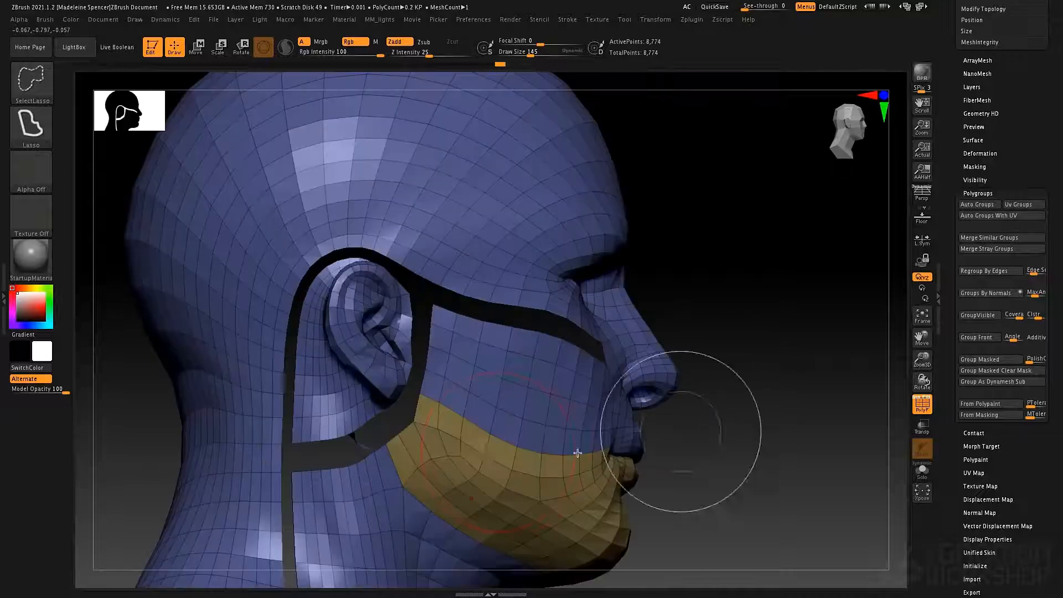
pyautogui.keyDown('ctrl'); pyautogui.keyDown('shift'); pyautogui.click(470, 439); pyautogui.keyUp('shift'); pyautogui.keyUp('ctrl')
pyautogui.moveTo(784, 448); pyautogui.dragTo(778, 418)
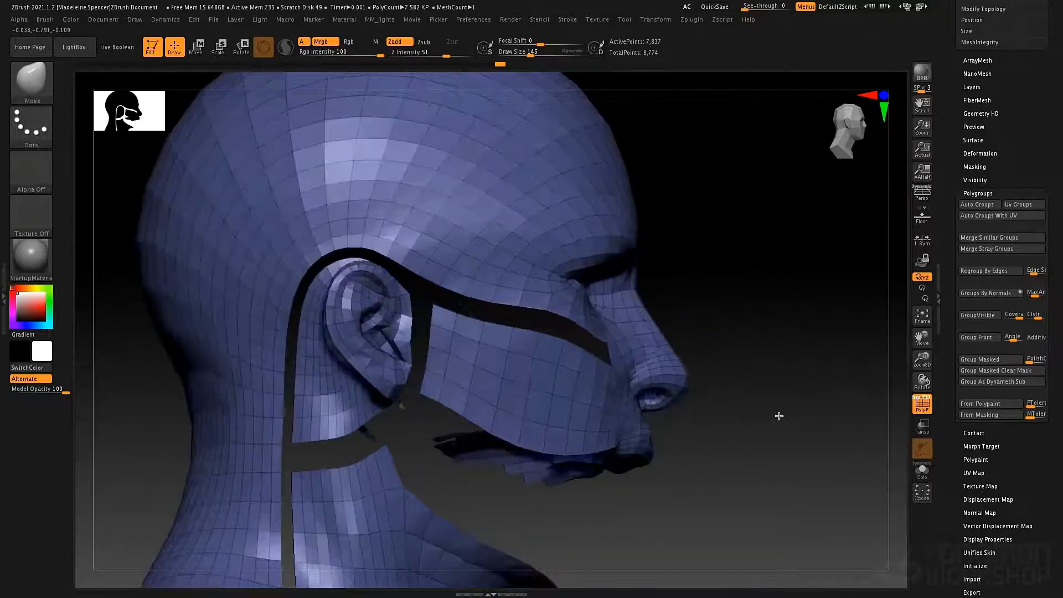
pyautogui.click(977, 204)
pyautogui.moveTo(705, 340); pyautogui.dragTo(721, 338)
pyautogui.keyDown('ctrl'); pyautogui.keyDown('shift'); pyautogui.click(717, 338); pyautogui.keyUp('shift'); pyautogui.keyUp('ctrl')
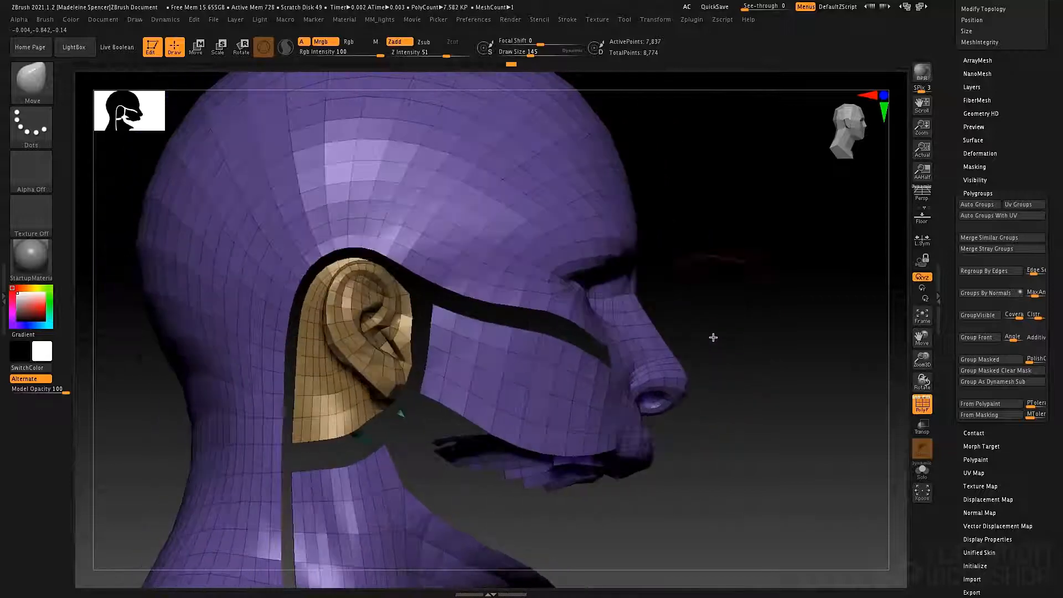
pyautogui.keyDown('ctrl'); pyautogui.keyDown('shift'); pyautogui.click(344, 379); pyautogui.keyUp('shift'); pyautogui.keyUp('ctrl')
pyautogui.hotkey('ctrl', 'z')
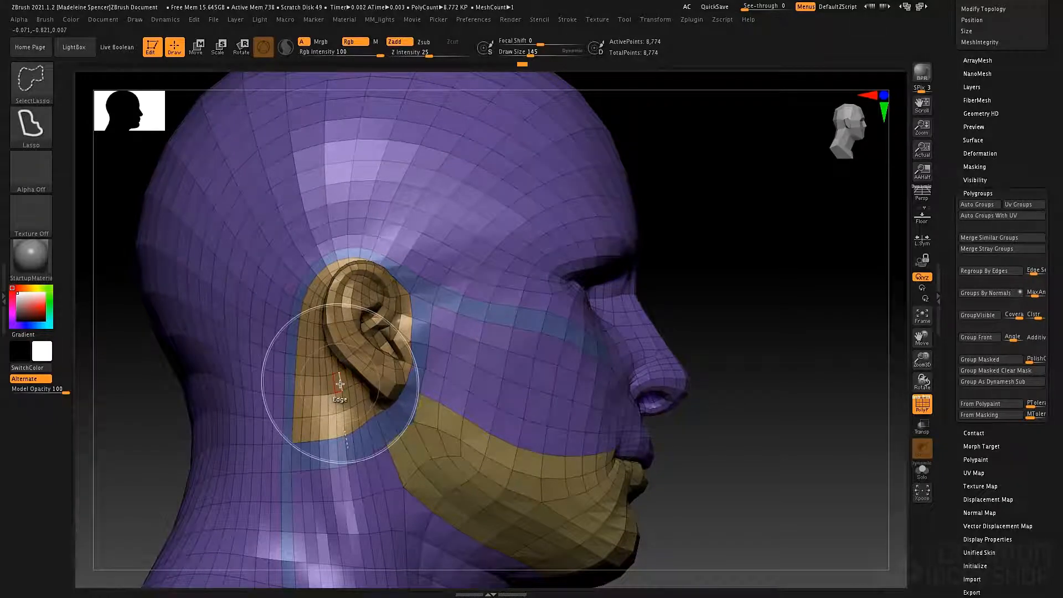
# Isolate both ear polygroups with SelectRect active and combine them into one polygroup with GroupVisible.
pyautogui.press('b')
pyautogui.press('m')
pyautogui.press('v')
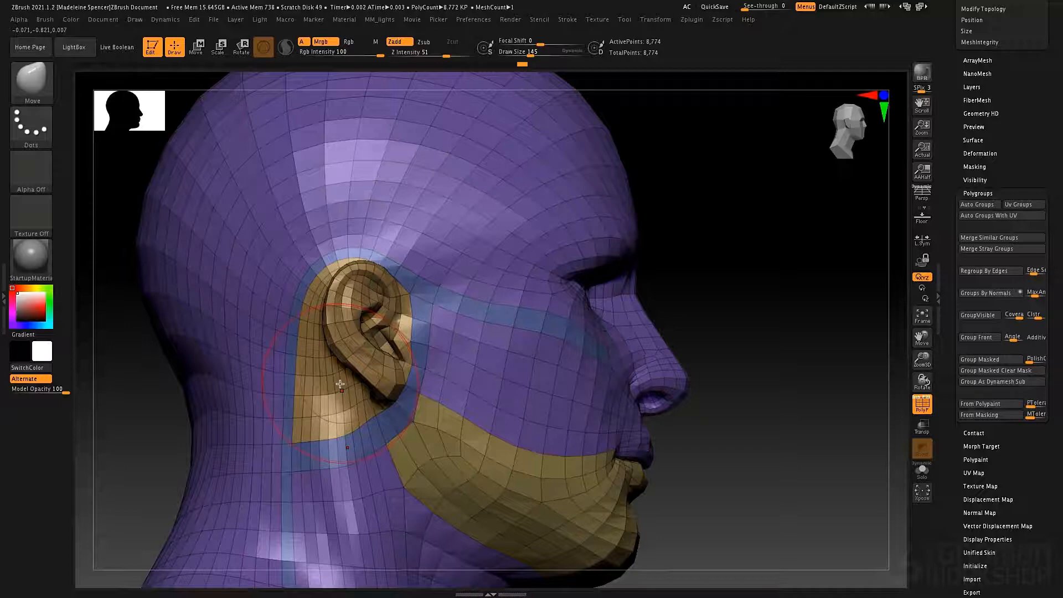
pyautogui.press('b')
pyautogui.press('s')
pyautogui.press('r')
pyautogui.keyDown('ctrl'); pyautogui.keyDown('shift'); pyautogui.click(339, 401); pyautogui.keyUp('shift'); pyautogui.keyUp('ctrl')
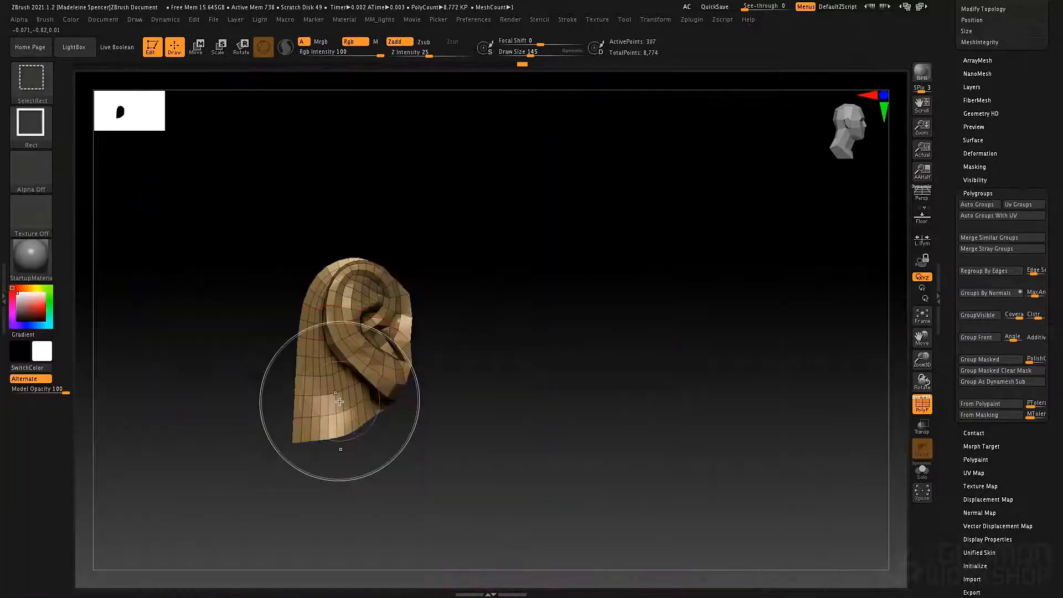
pyautogui.keyDown('ctrl'); pyautogui.keyDown('shift'); pyautogui.click(340, 401); pyautogui.keyUp('shift'); pyautogui.keyUp('ctrl')
pyautogui.moveTo(636, 417)
pyautogui.mouseDown()
pyautogui.moveTo(535, 421)
pyautogui.moveTo(448, 380)
pyautogui.mouseUp()
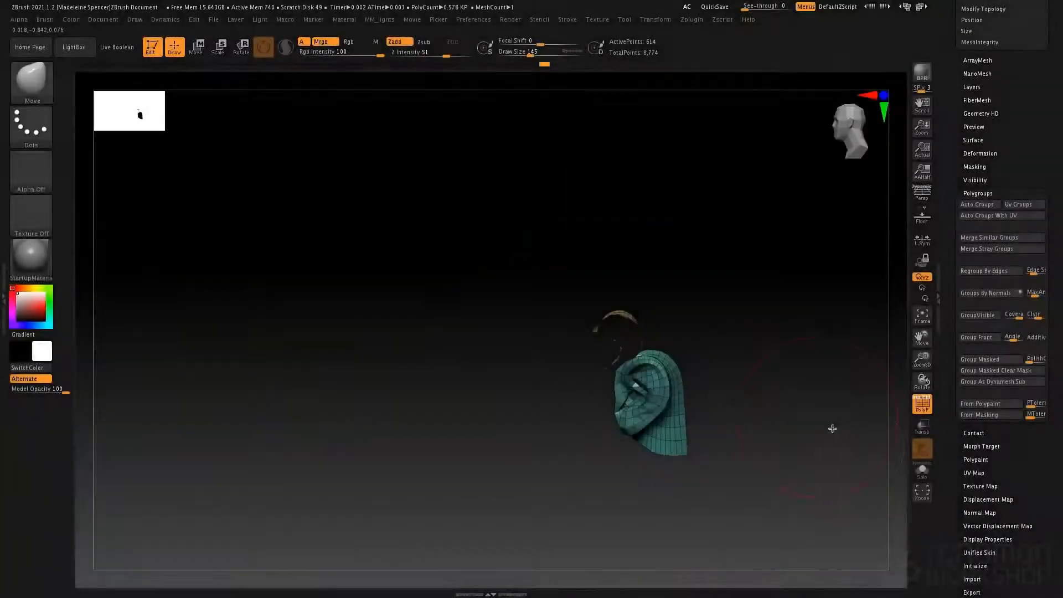
pyautogui.moveTo(830, 429); pyautogui.dragTo(828, 396)
pyautogui.moveTo(756, 271); pyautogui.dragTo(856, 249)
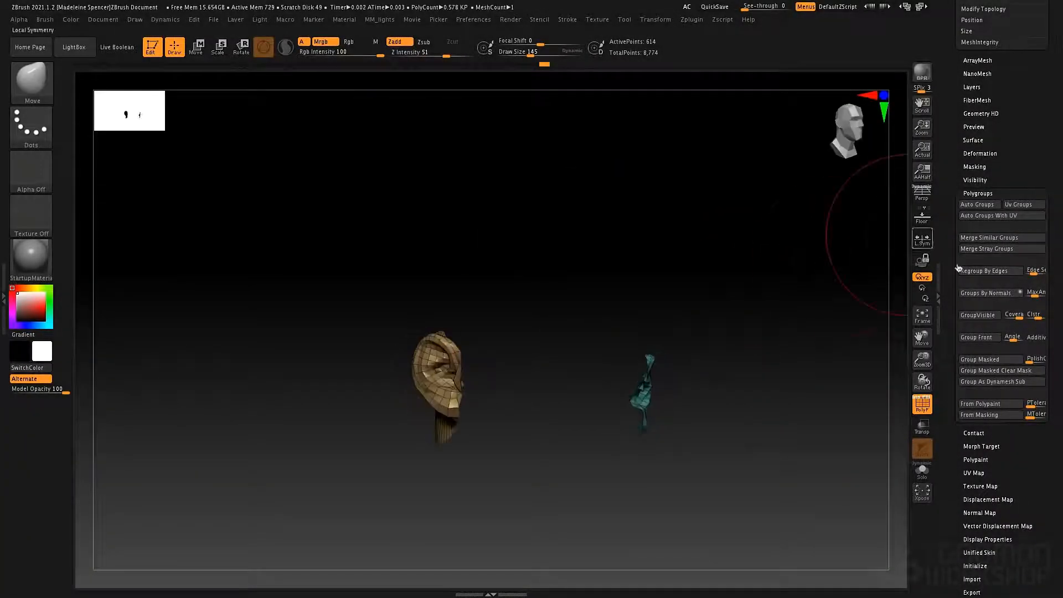
pyautogui.click(978, 315)
# Hide the ears and lower jaw, group the rest of the head and body as one polygroup, and restore the full mesh.
pyautogui.keyDown('ctrl'); pyautogui.keyDown('shift'); pyautogui.click(778, 348); pyautogui.keyUp('shift'); pyautogui.keyUp('ctrl')
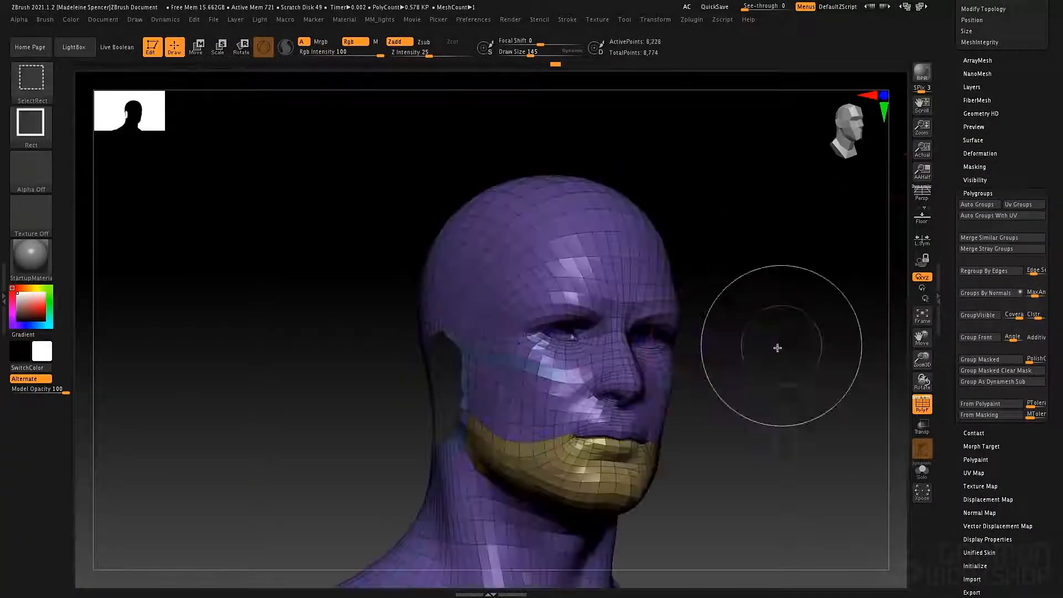
pyautogui.keyDown('ctrl'); pyautogui.keyDown('alt'); pyautogui.keyDown('shift'); pyautogui.click(605, 468); pyautogui.keyUp('shift'); pyautogui.keyUp('alt'); pyautogui.keyUp('ctrl')
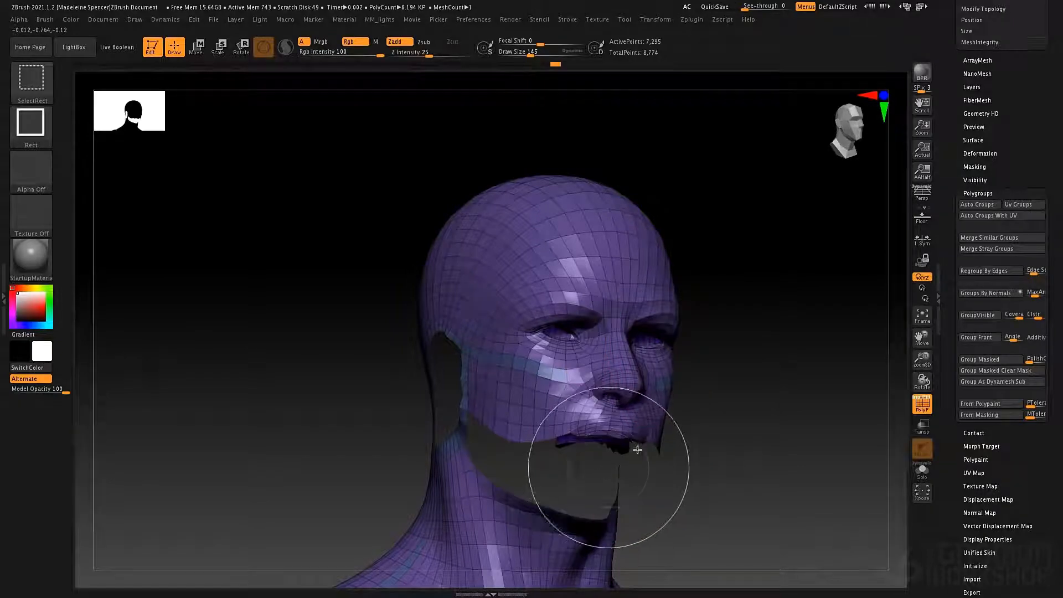
pyautogui.click(978, 315)
pyautogui.keyDown('ctrl'); pyautogui.keyDown('shift'); pyautogui.click(716, 333); pyautogui.keyUp('shift'); pyautogui.keyUp('ctrl')
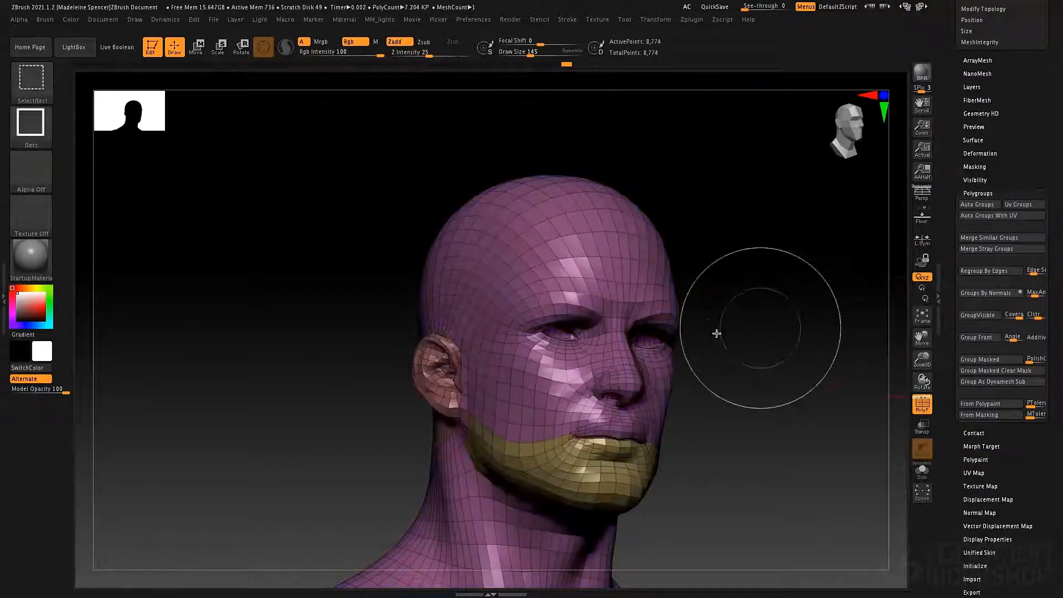
# Try reshaping the top of the ear with the Move brush, and undo the change.
pyautogui.moveTo(716, 334)
pyautogui.mouseDown()
pyautogui.moveTo(707, 320)
pyautogui.moveTo(673, 325)
pyautogui.moveTo(692, 328)
pyautogui.moveTo(719, 263)
pyautogui.moveTo(717, 310)
pyautogui.moveTo(709, 320)
pyautogui.moveTo(703, 277)
pyautogui.mouseUp()
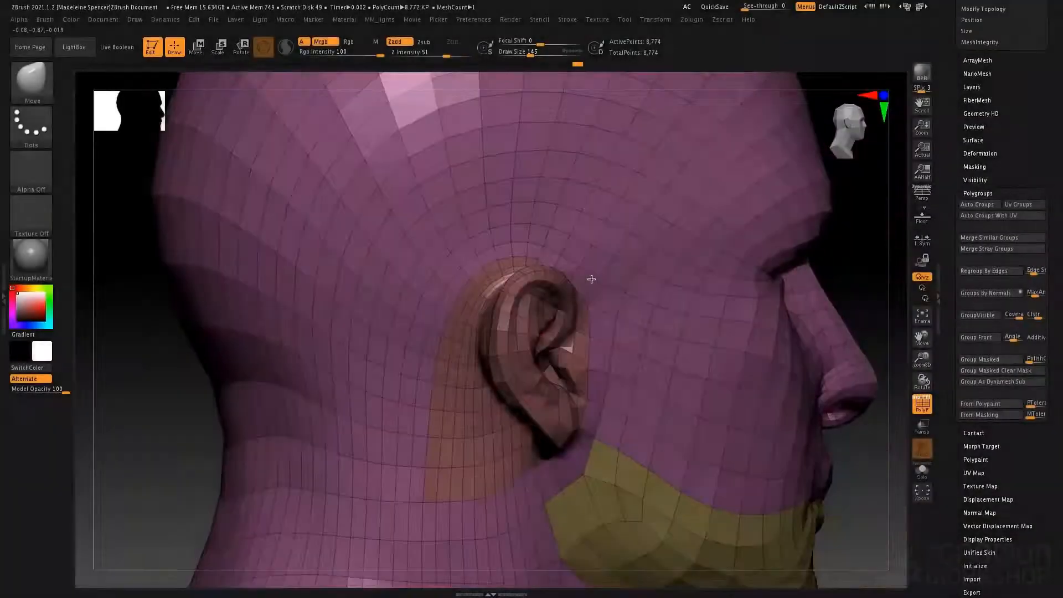
pyautogui.moveTo(591, 279); pyautogui.dragTo(616, 278, button='right')
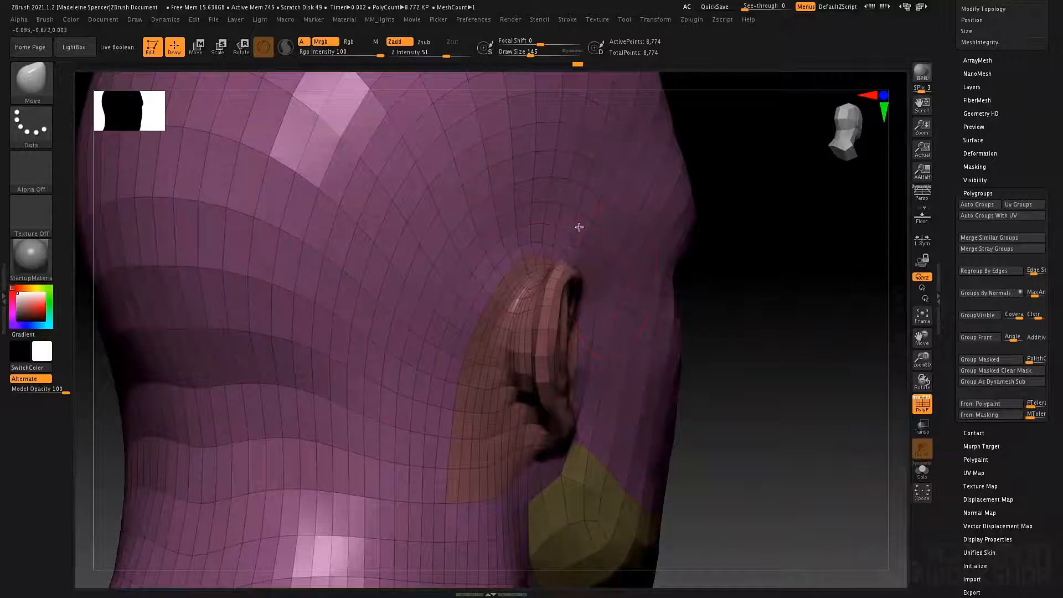
pyautogui.moveTo(572, 265)
pyautogui.mouseDown()
pyautogui.moveTo(556, 275)
pyautogui.moveTo(566, 262)
pyautogui.mouseUp()
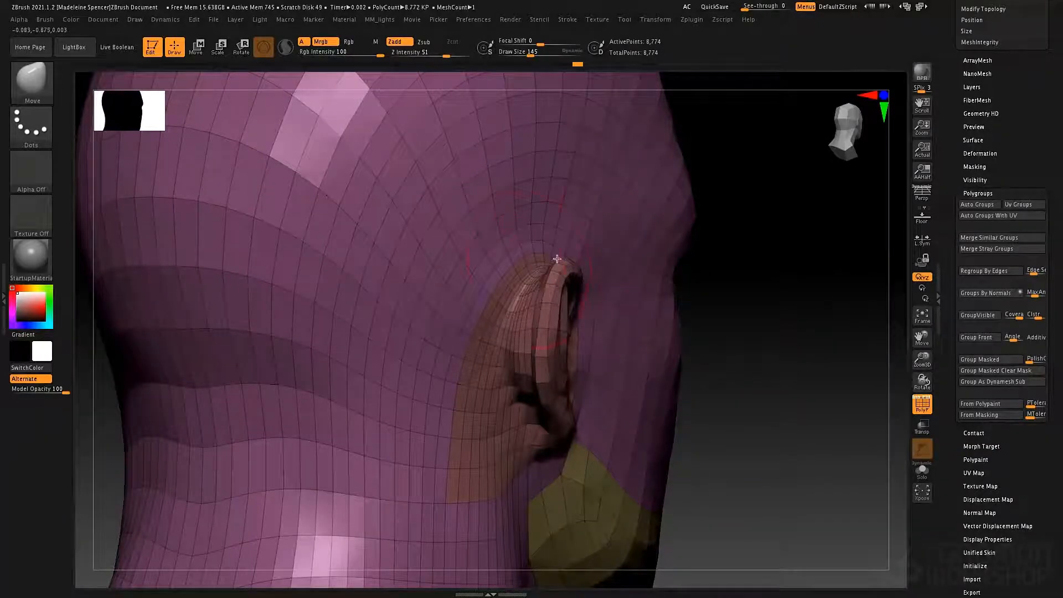
pyautogui.moveTo(639, 232); pyautogui.dragTo(622, 230, button='right')
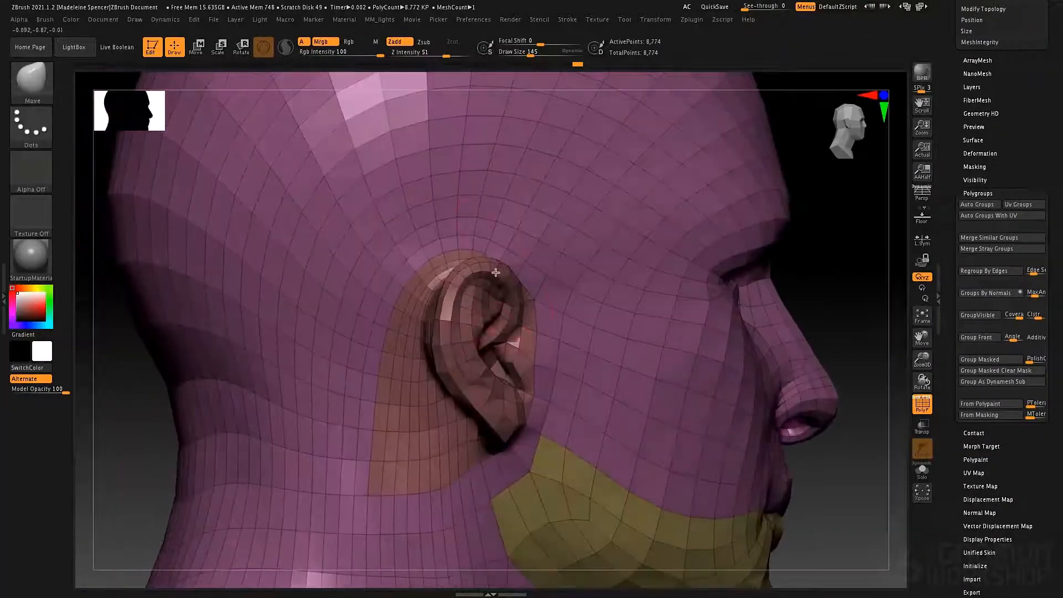
pyautogui.moveTo(496, 272); pyautogui.dragTo(501, 255)
pyautogui.hotkey('ctrl', 'z')
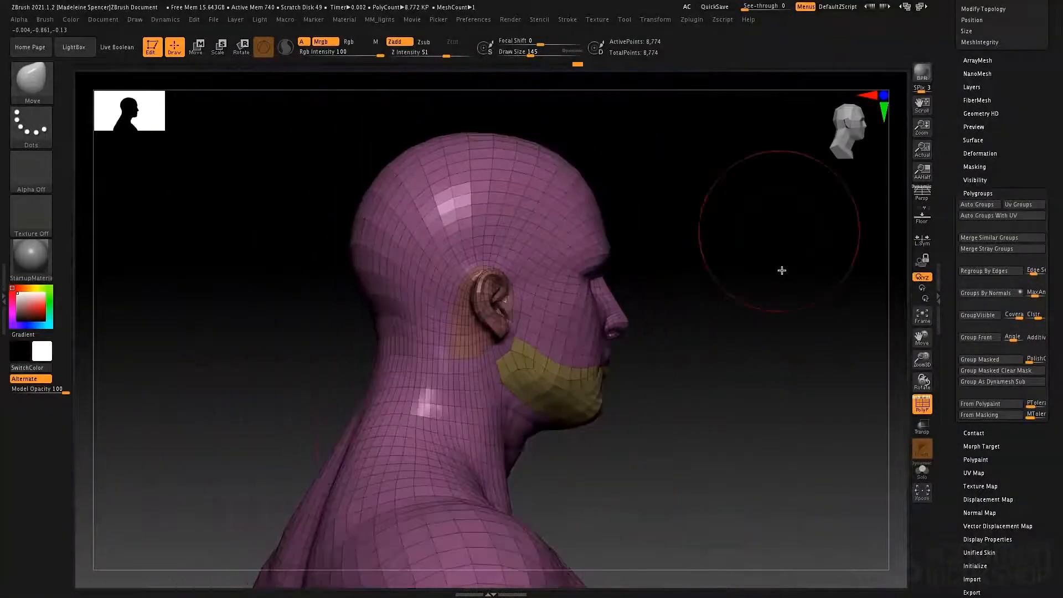
# Turn off the Grp option in the basemesh tool's export settings.
pyautogui.moveTo(779, 268); pyautogui.dragTo(595, 284, button='right')
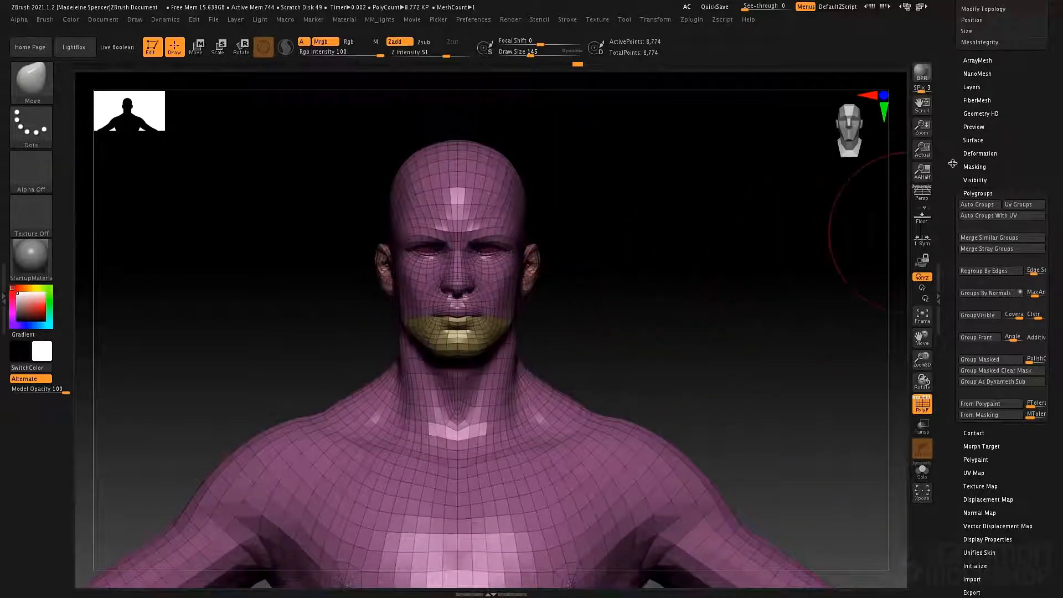
pyautogui.moveTo(953, 164); pyautogui.dragTo(927, 288)
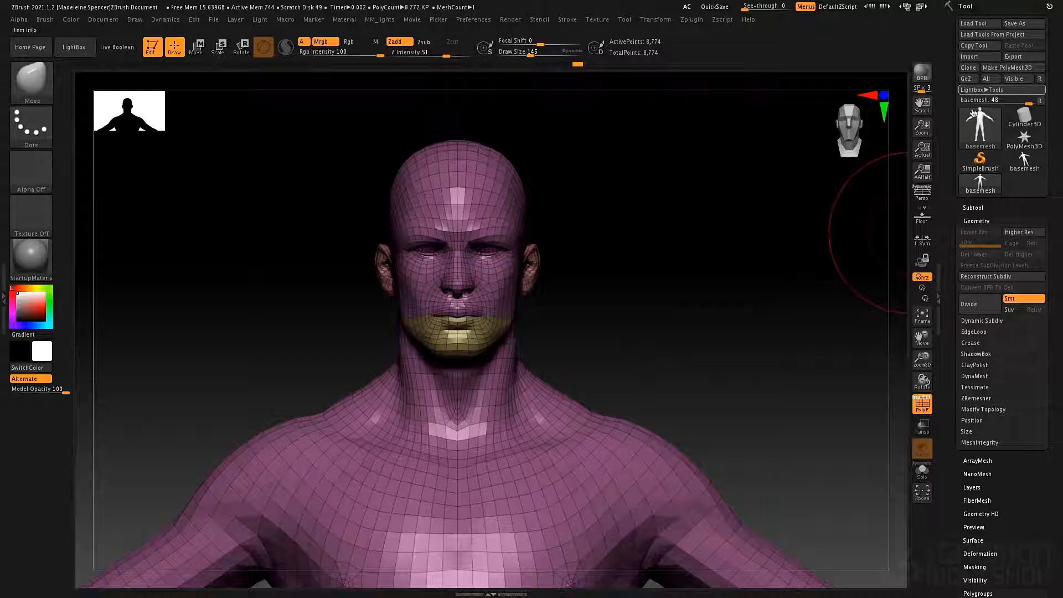
pyautogui.moveTo(950, 373); pyautogui.dragTo(940, 213)
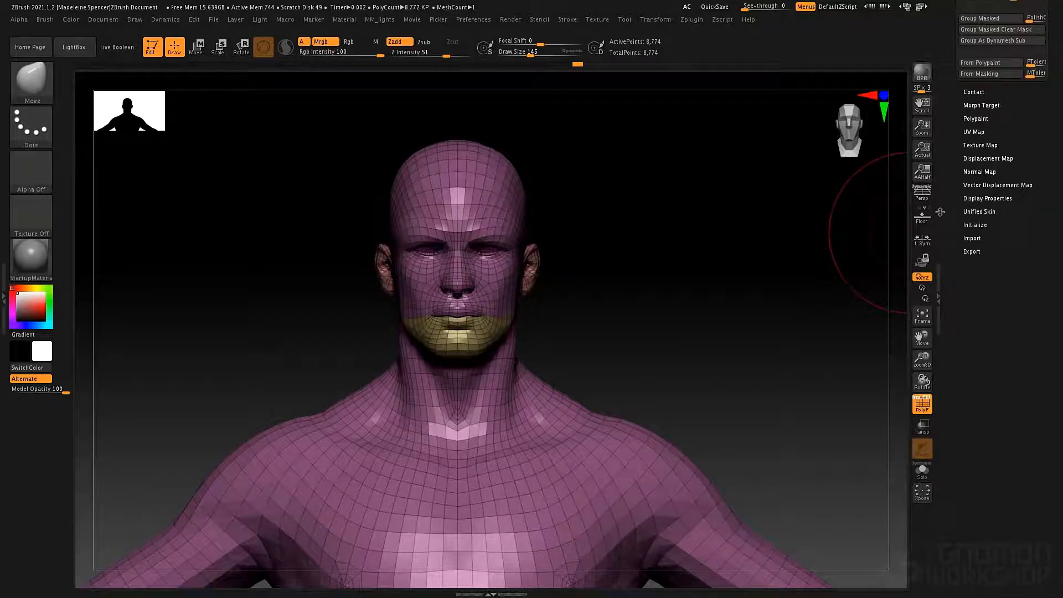
pyautogui.click(971, 252)
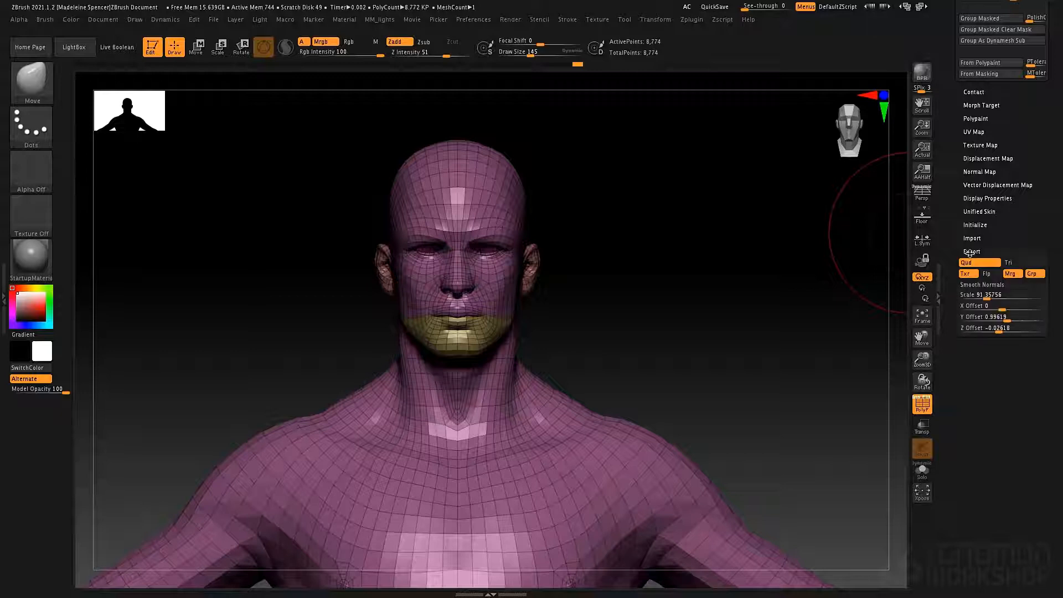
pyautogui.click(1034, 274)
pyautogui.press('ctrl')
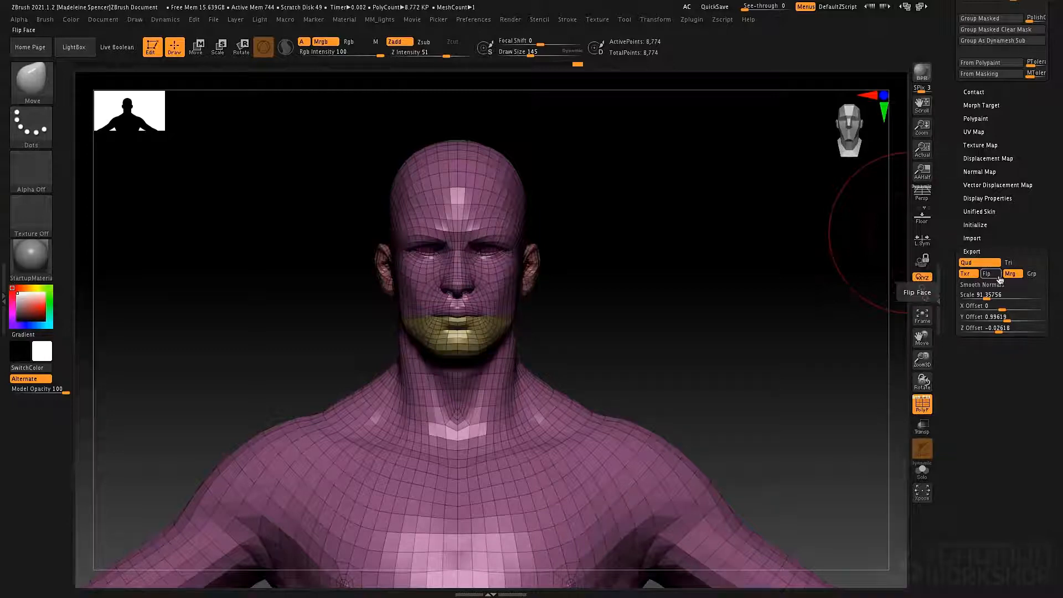
# Examine the tool's import options and the import and export settings in the preferences.
pyautogui.click(965, 237)
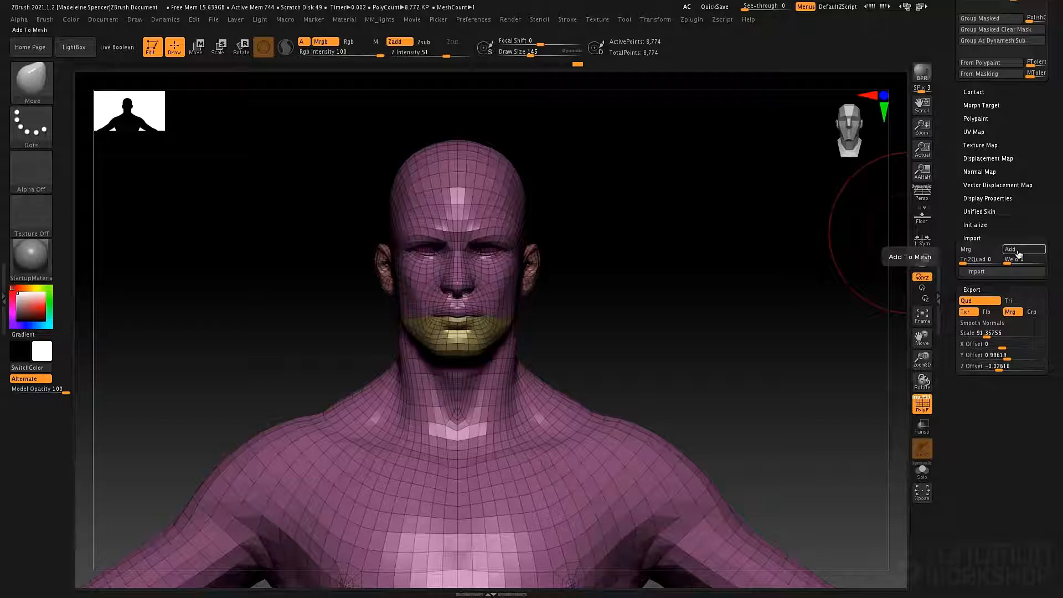
pyautogui.click(483, 23)
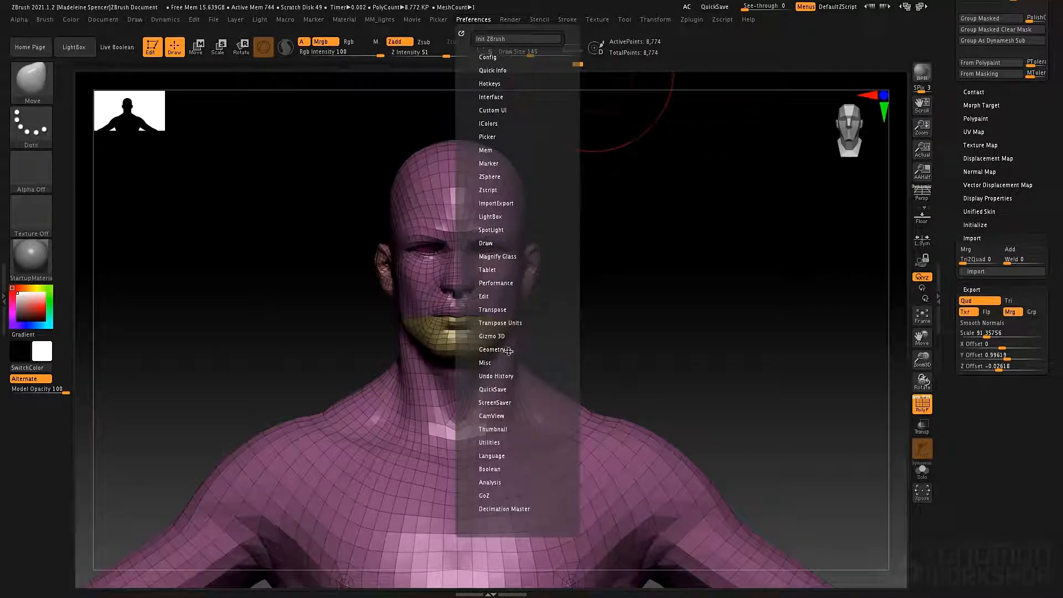
pyautogui.click(505, 202)
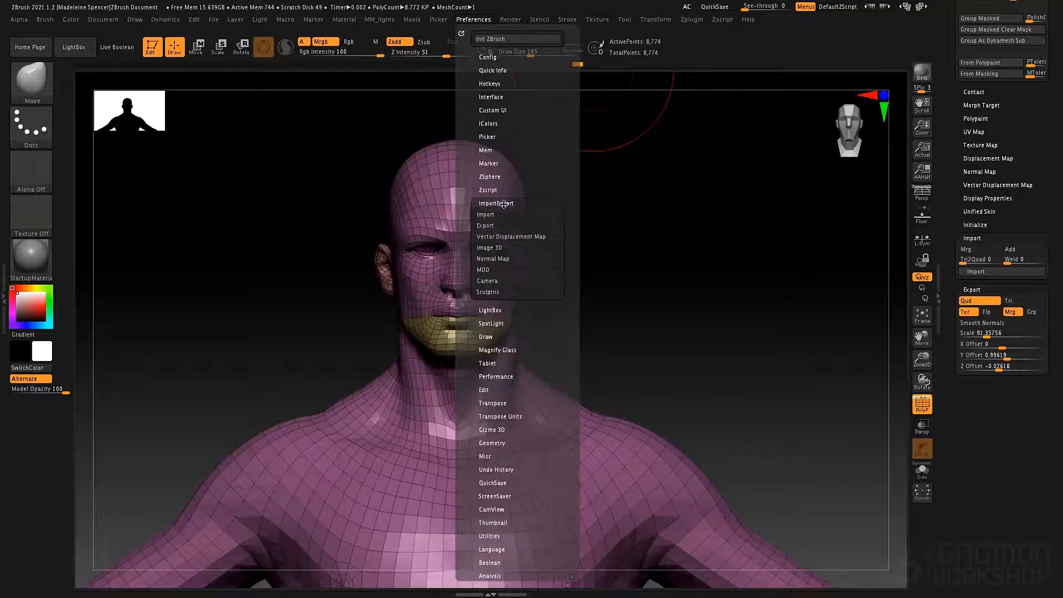
pyautogui.click(486, 225)
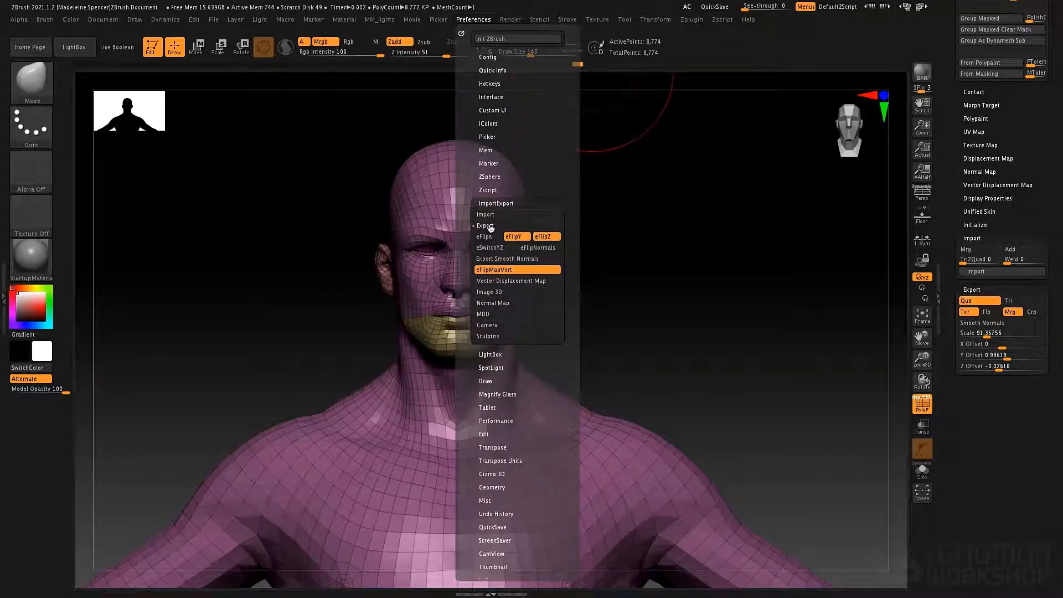
pyautogui.click(486, 215)
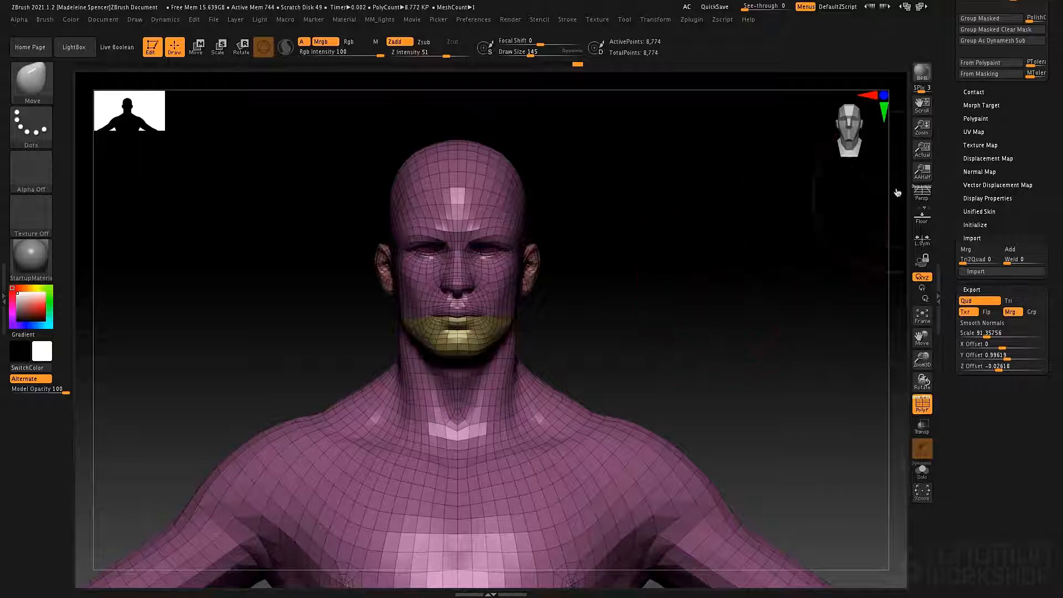
# Delete the basemesh's existing morph target and store a new one from the current shape.
pyautogui.scroll(1, 945, 174)
pyautogui.scroll(8, 945, 174)
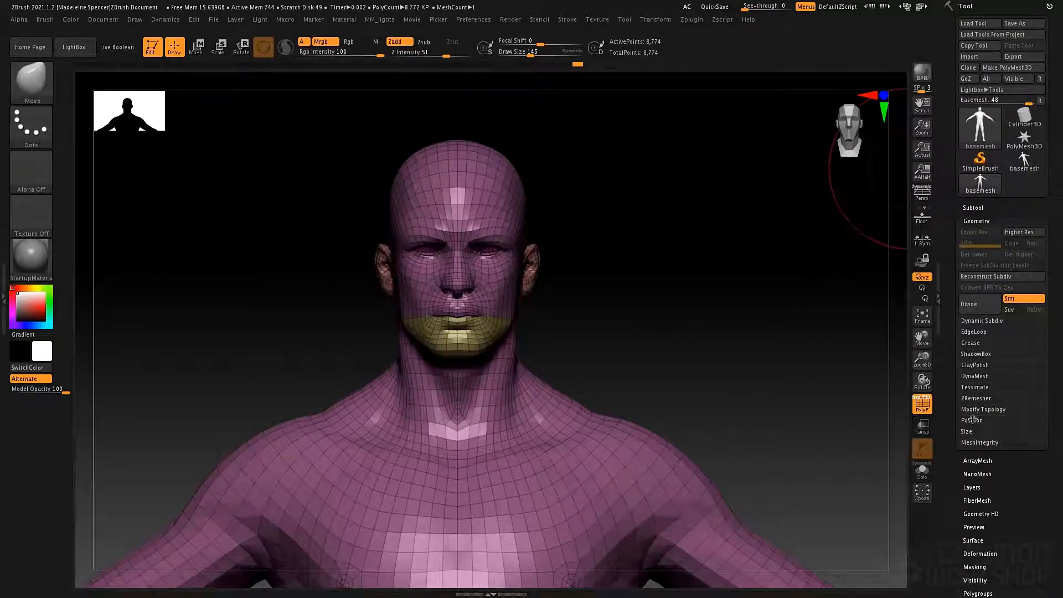
pyautogui.scroll(-5, 1021, 525)
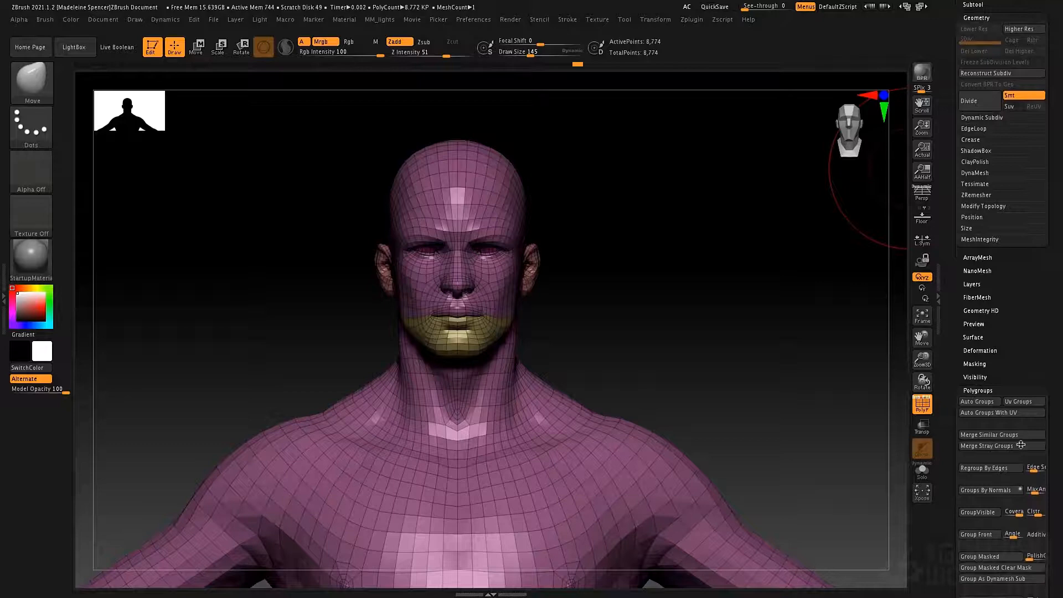
pyautogui.click(982, 390)
pyautogui.click(980, 418)
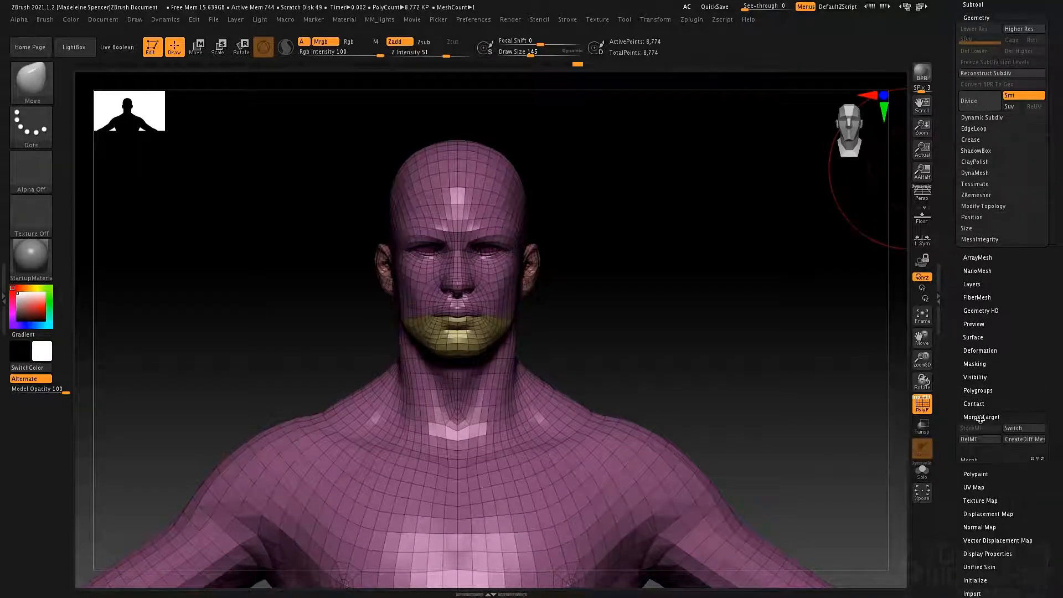
pyautogui.moveTo(574, 339)
pyautogui.mouseDown()
pyautogui.moveTo(600, 349)
pyautogui.moveTo(577, 344)
pyautogui.mouseUp()
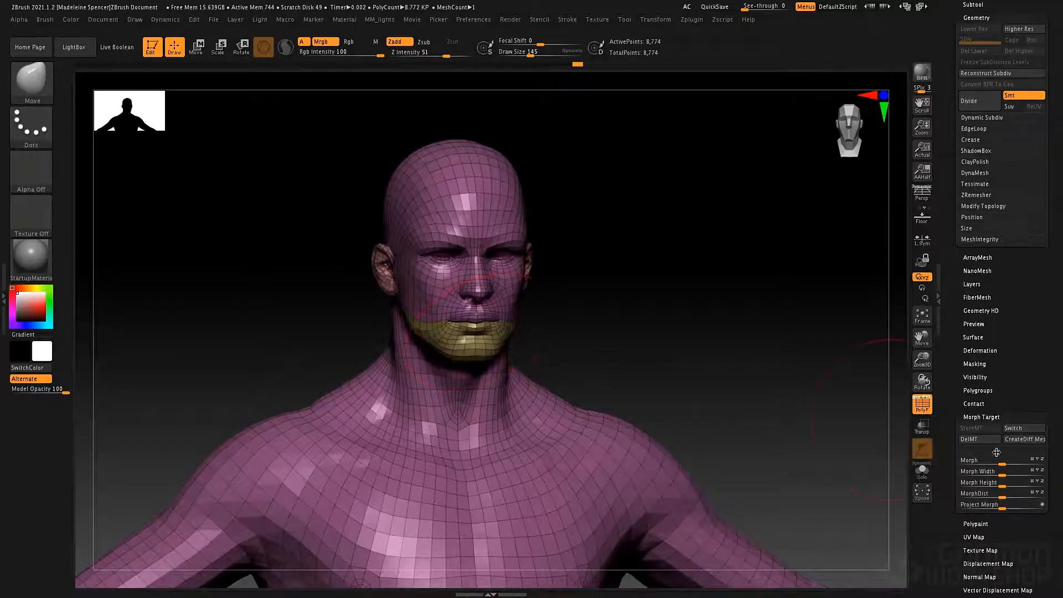
pyautogui.click(988, 442)
pyautogui.click(989, 431)
pyautogui.moveTo(735, 310); pyautogui.dragTo(735, 302)
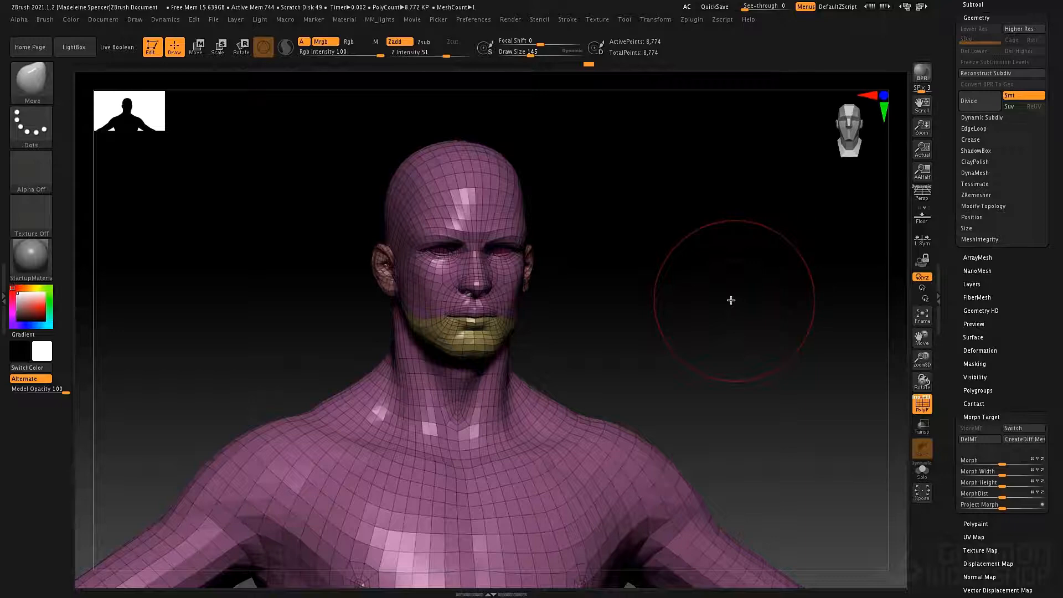
# Divide the basemesh twice to subdivision level 3 and pull the trapezius outward with the Move brush at draw size 97.
pyautogui.hotkey('ctrl', 'd')
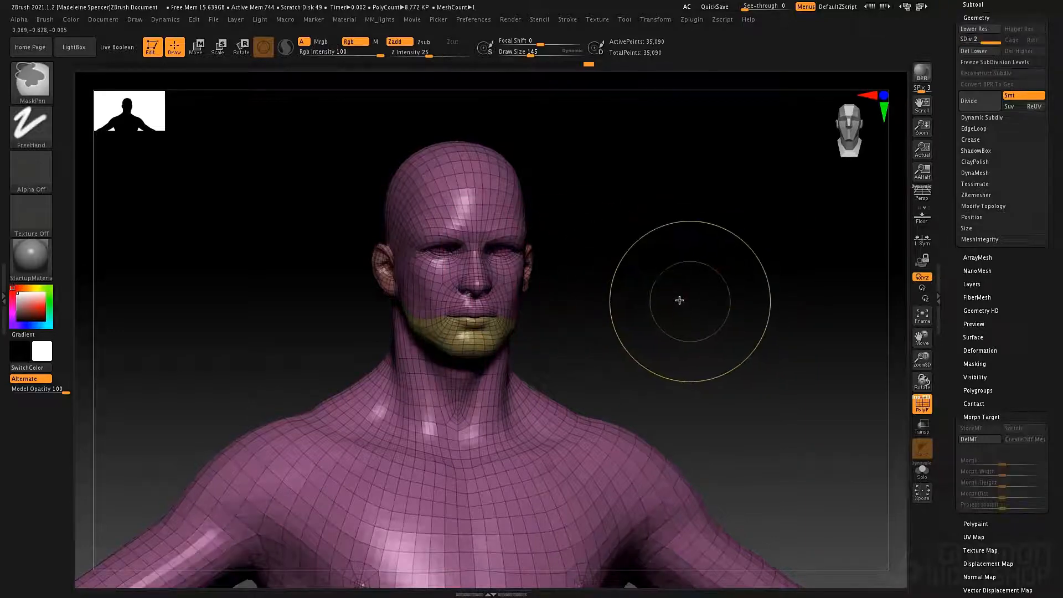
pyautogui.hotkey('ctrl', 'd')
pyautogui.press('space')
pyautogui.moveTo(570, 369); pyautogui.dragTo(566, 369)
pyautogui.moveTo(535, 406); pyautogui.dragTo(561, 400)
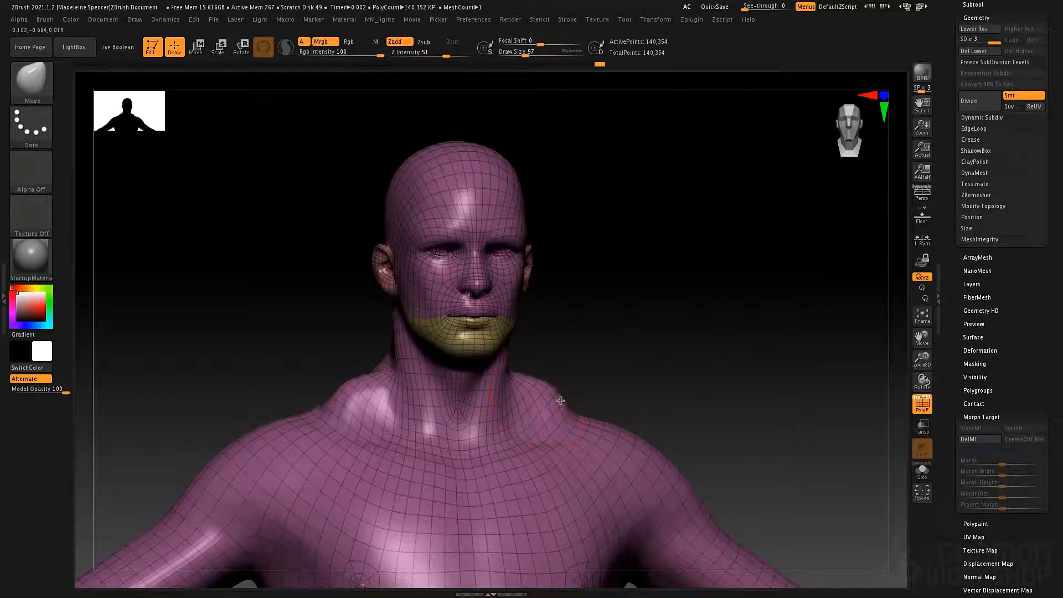
# Sculpt rough ClayTubes strokes across the chest, shoulders and forehead.
pyautogui.press('b')
pyautogui.press('c')
pyautogui.press('t')
pyautogui.moveTo(592, 443)
pyautogui.mouseDown()
pyautogui.moveTo(539, 493)
pyautogui.moveTo(623, 423)
pyautogui.moveTo(578, 413)
pyautogui.mouseUp()
pyautogui.moveTo(517, 191)
pyautogui.mouseDown()
pyautogui.moveTo(478, 214)
pyautogui.moveTo(469, 150)
pyautogui.mouseUp()
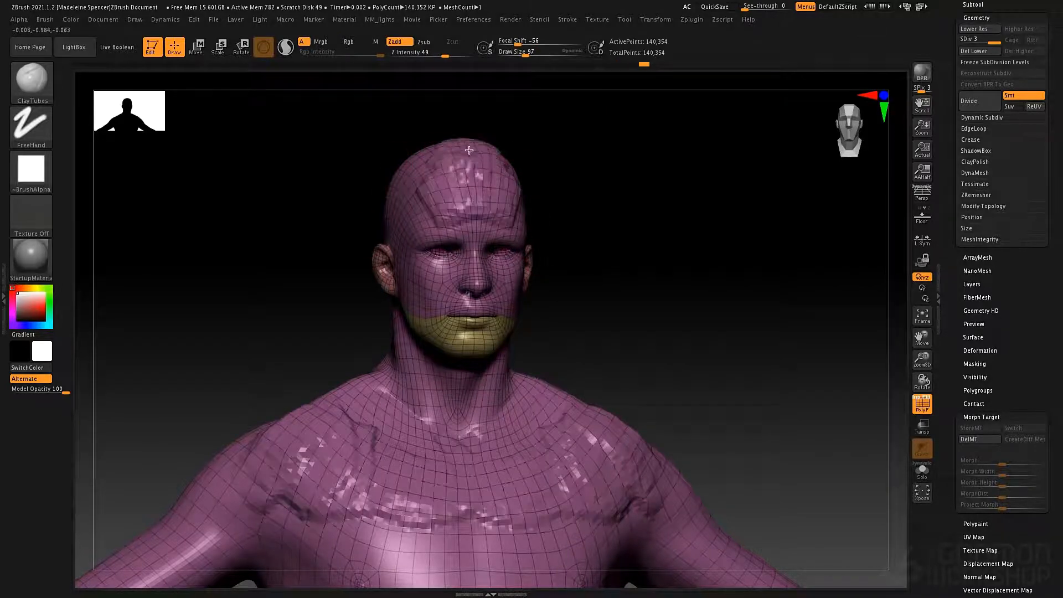
# Drop to subdivision level 1 and switch to the stored morph target to restore the original basemesh shape.
pyautogui.hotkey('shift', 'd')
pyautogui.hotkey('shift', 'd')
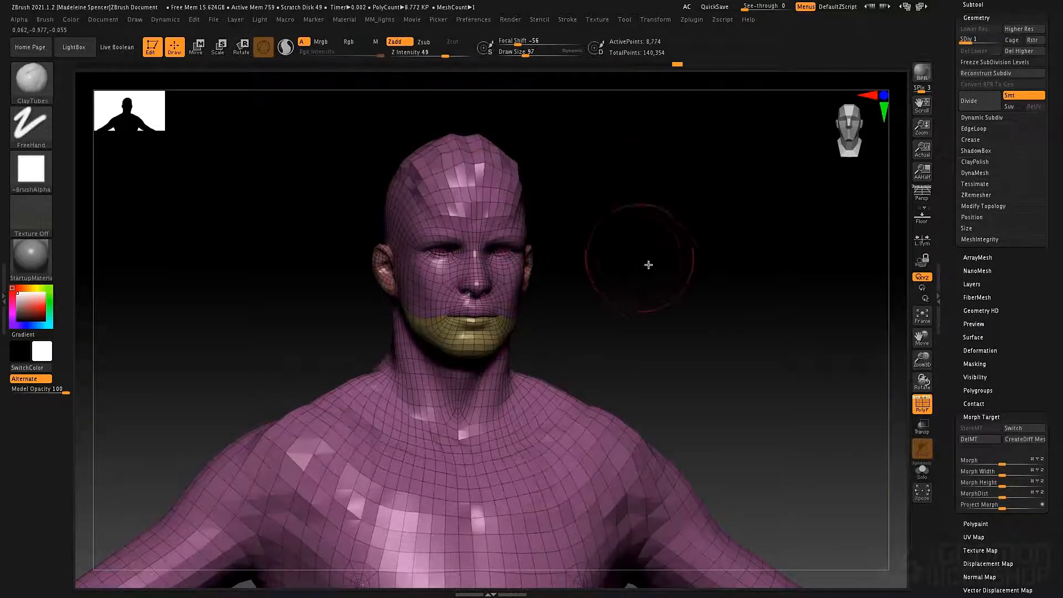
pyautogui.moveTo(650, 268); pyautogui.dragTo(646, 266)
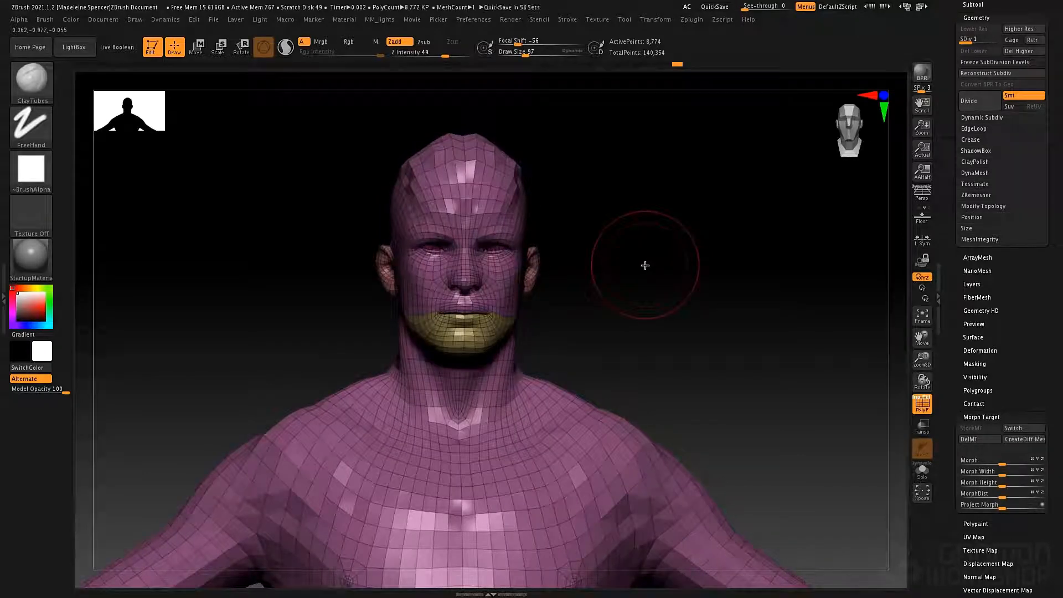
pyautogui.moveTo(645, 265); pyautogui.dragTo(610, 273)
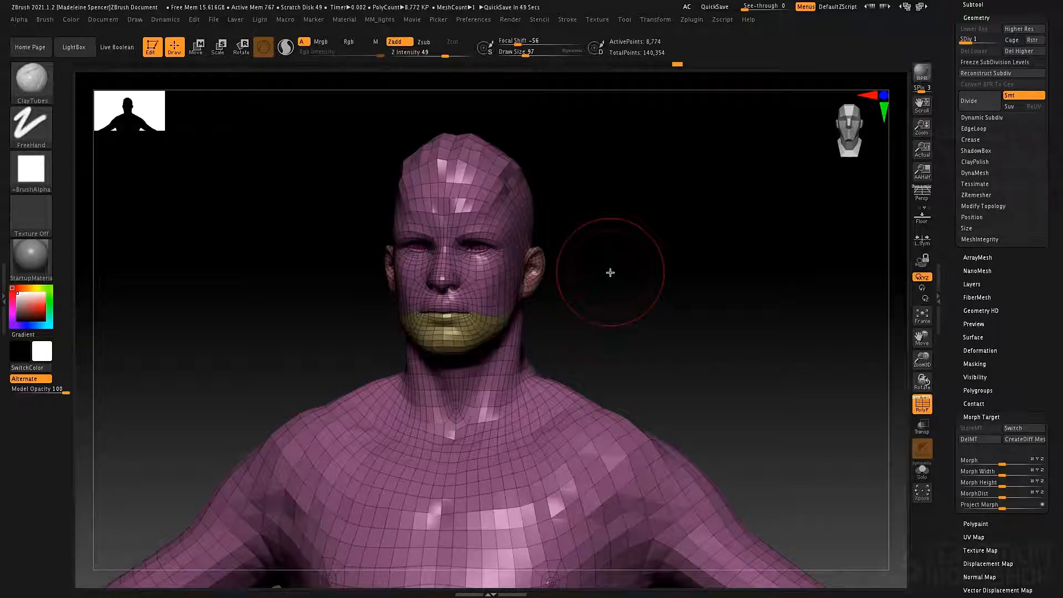
pyautogui.click(1008, 430)
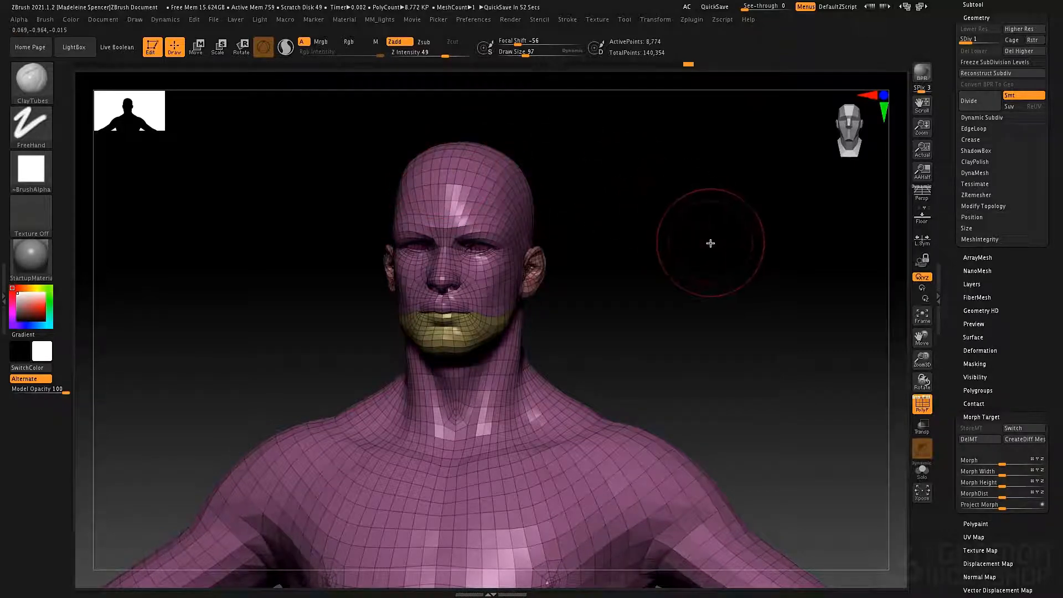
# Isolate the lower jaw polygroup and invert the visibility so that only the jaw is hidden.
pyautogui.keyDown('alt'); pyautogui.moveTo(683, 258); pyautogui.dragTo(729, 214); pyautogui.keyUp('alt')
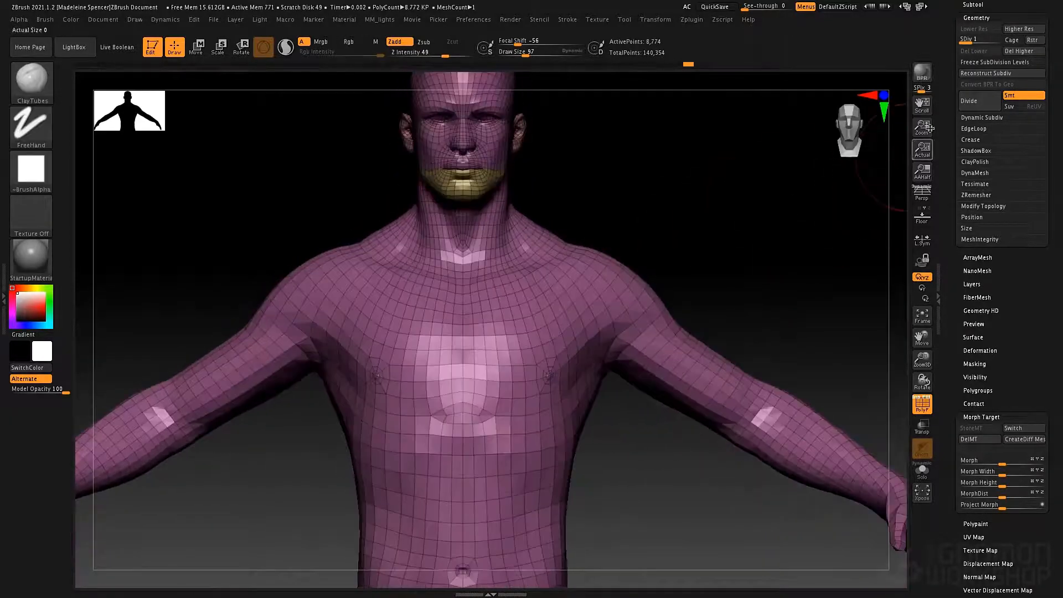
pyautogui.click(946, 95)
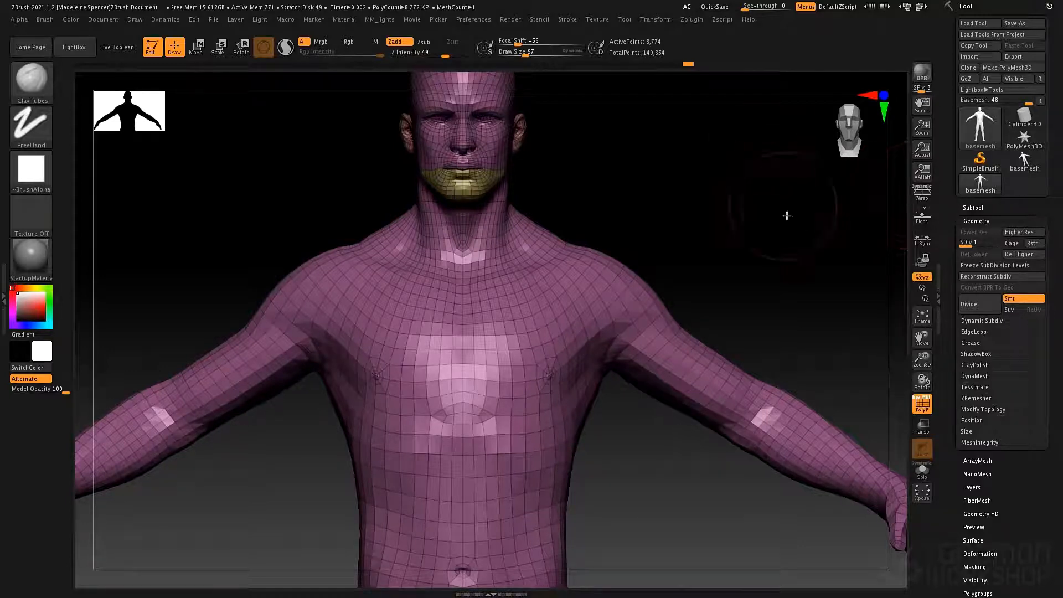
pyautogui.moveTo(600, 167)
pyautogui.mouseDown()
pyautogui.moveTo(461, 158)
pyautogui.moveTo(587, 161)
pyautogui.mouseUp()
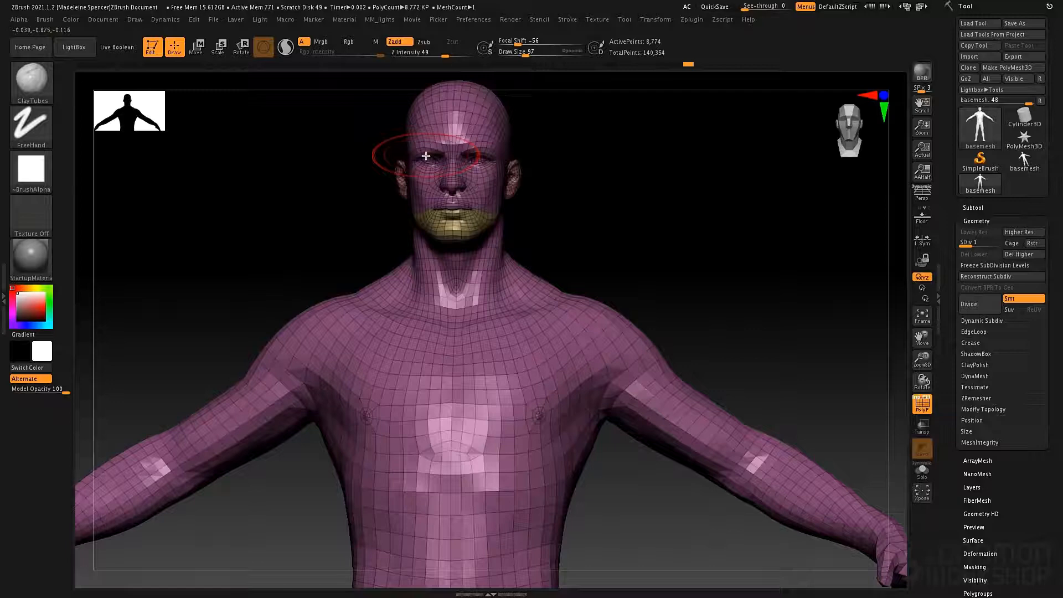
pyautogui.keyDown('ctrl'); pyautogui.keyDown('shift'); pyautogui.click(461, 232); pyautogui.keyUp('shift'); pyautogui.keyUp('ctrl')
pyautogui.keyDown('ctrl'); pyautogui.keyDown('shift'); pyautogui.click(461, 233); pyautogui.keyUp('shift'); pyautogui.keyUp('ctrl')
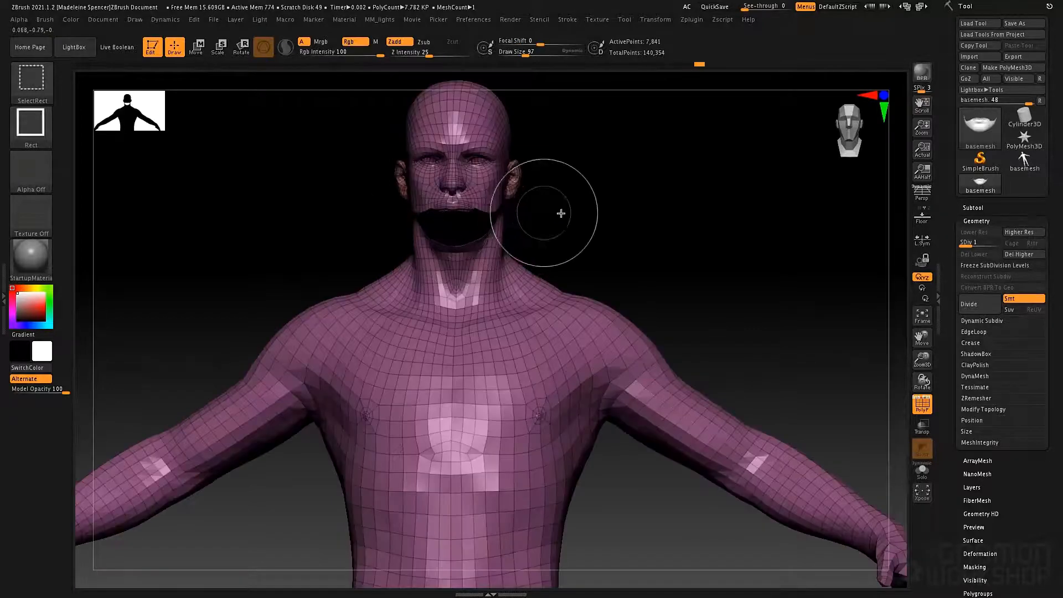
# Isolate the ear polygroup, restore the full mesh and mask everything except the ears.
pyautogui.keyDown('ctrl'); pyautogui.keyDown('shift'); pyautogui.click(510, 176); pyautogui.keyUp('shift'); pyautogui.keyUp('ctrl')
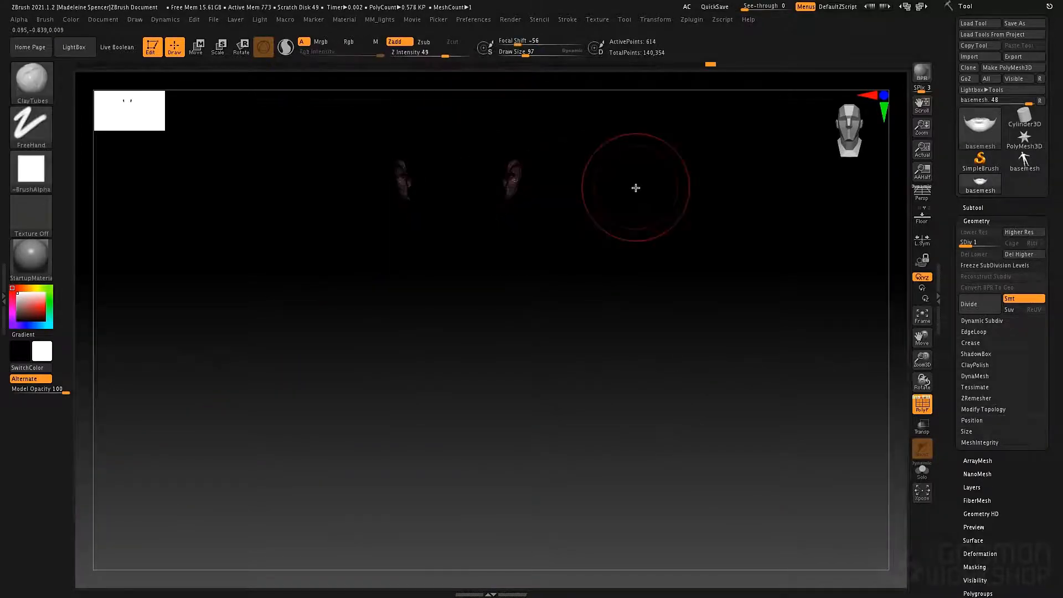
pyautogui.keyDown('ctrl'); pyautogui.keyDown('shift'); pyautogui.click(635, 188); pyautogui.keyUp('shift'); pyautogui.keyUp('ctrl')
pyautogui.keyDown('ctrl'); pyautogui.click(635, 188); pyautogui.keyUp('ctrl')
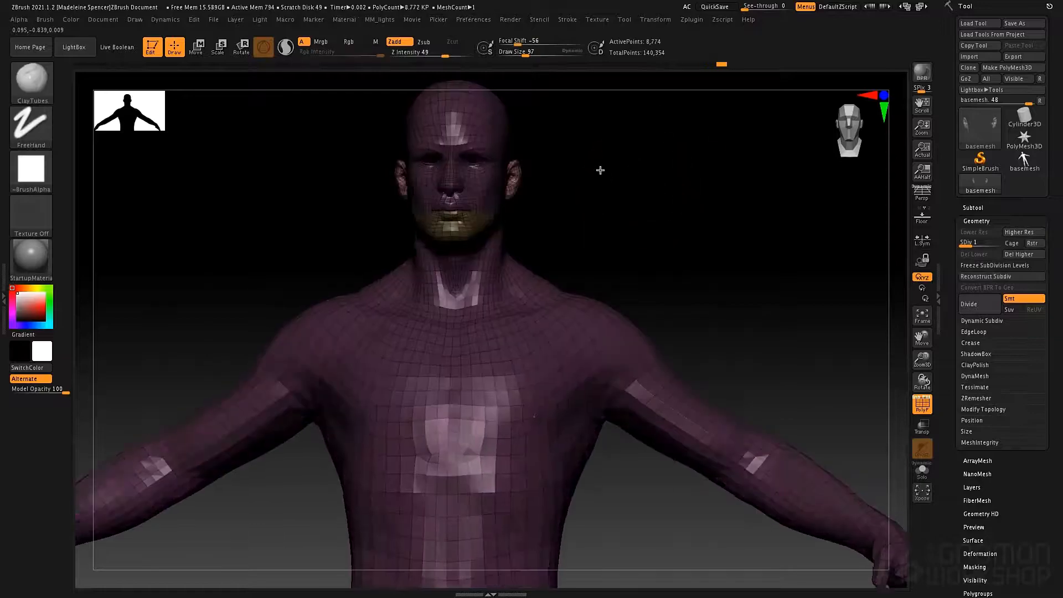
# Pull the tops of the unmasked ears up and outward into points with the Move brush at draw size 52.
pyautogui.moveTo(600, 170)
pyautogui.mouseDown()
pyautogui.moveTo(689, 164)
pyautogui.moveTo(723, 214)
pyautogui.moveTo(641, 257)
pyautogui.moveTo(634, 302)
pyautogui.mouseUp()
pyautogui.press('space')
pyautogui.click(579, 237)
pyautogui.press('b')
pyautogui.press('m')
pyautogui.press('v')
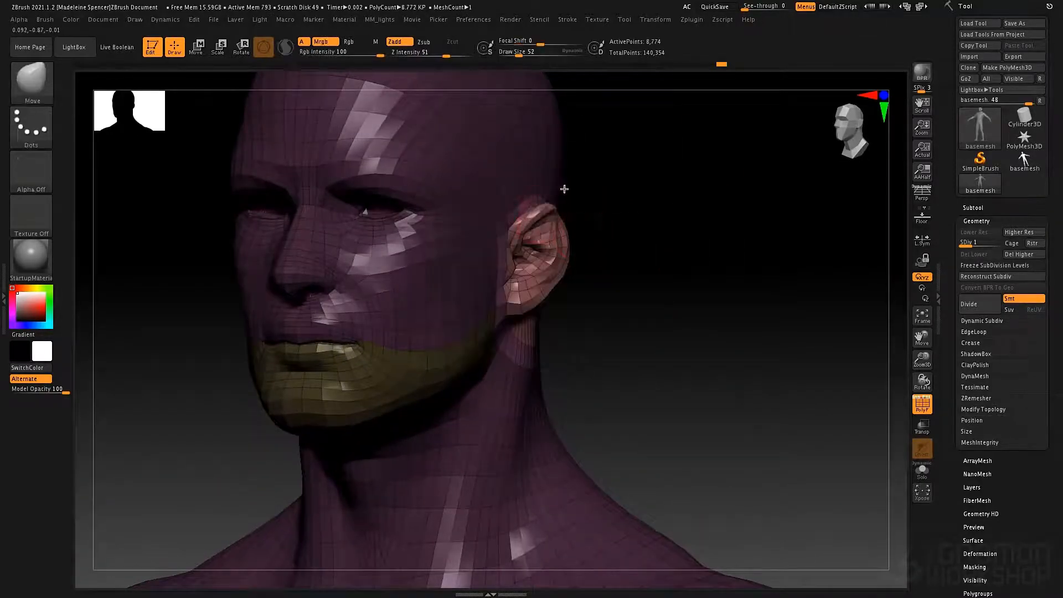
pyautogui.moveTo(549, 201)
pyautogui.mouseDown()
pyautogui.moveTo(583, 188)
pyautogui.moveTo(572, 191)
pyautogui.mouseUp()
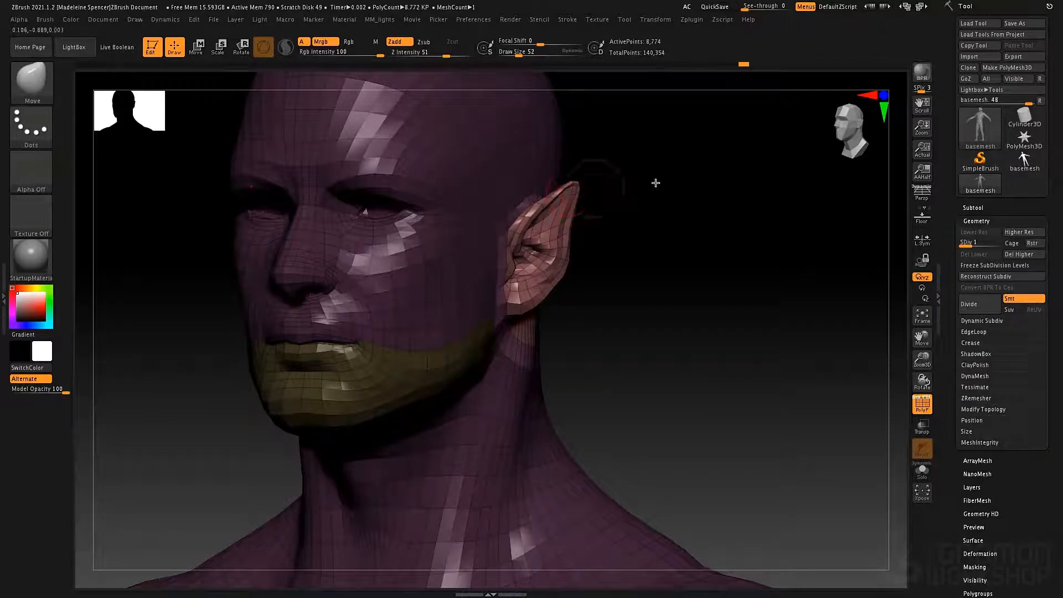
# Check the pointed ear in profile and clear the mask from the head and body.
pyautogui.keyDown('shift'); pyautogui.moveTo(655, 182); pyautogui.dragTo(671, 180); pyautogui.keyUp('shift')
pyautogui.keyDown('shift'); pyautogui.moveTo(679, 223); pyautogui.dragTo(560, 200); pyautogui.keyUp('shift')
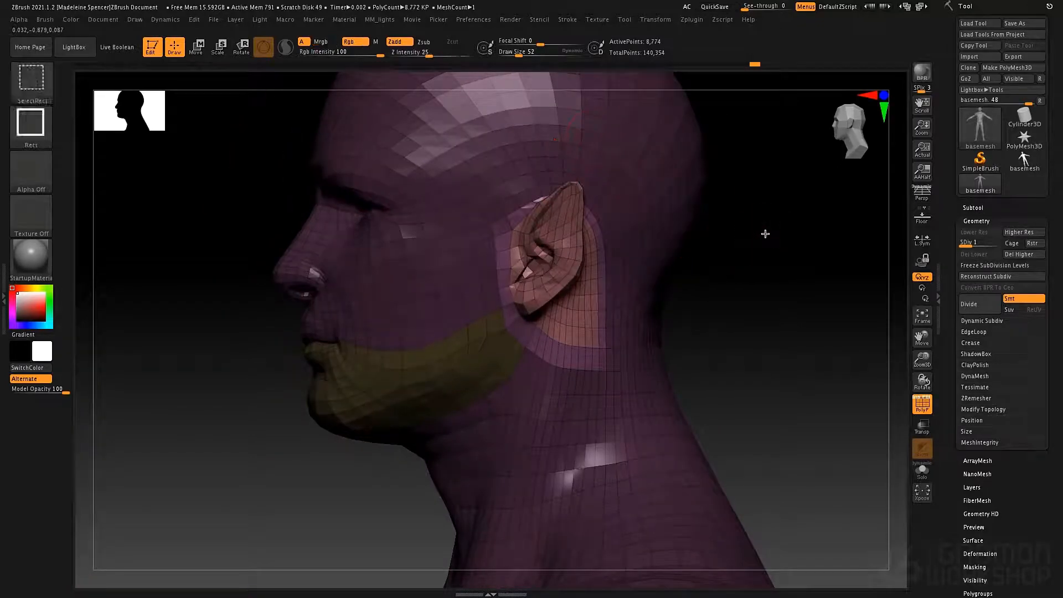
pyautogui.keyDown('alt'); pyautogui.moveTo(716, 230); pyautogui.dragTo(738, 265); pyautogui.keyUp('alt')
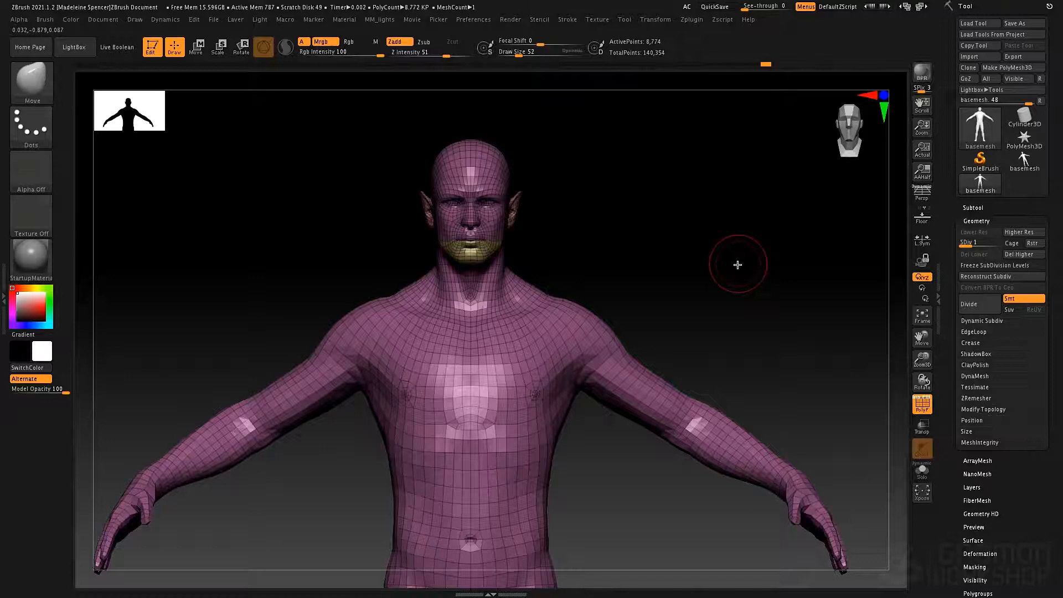